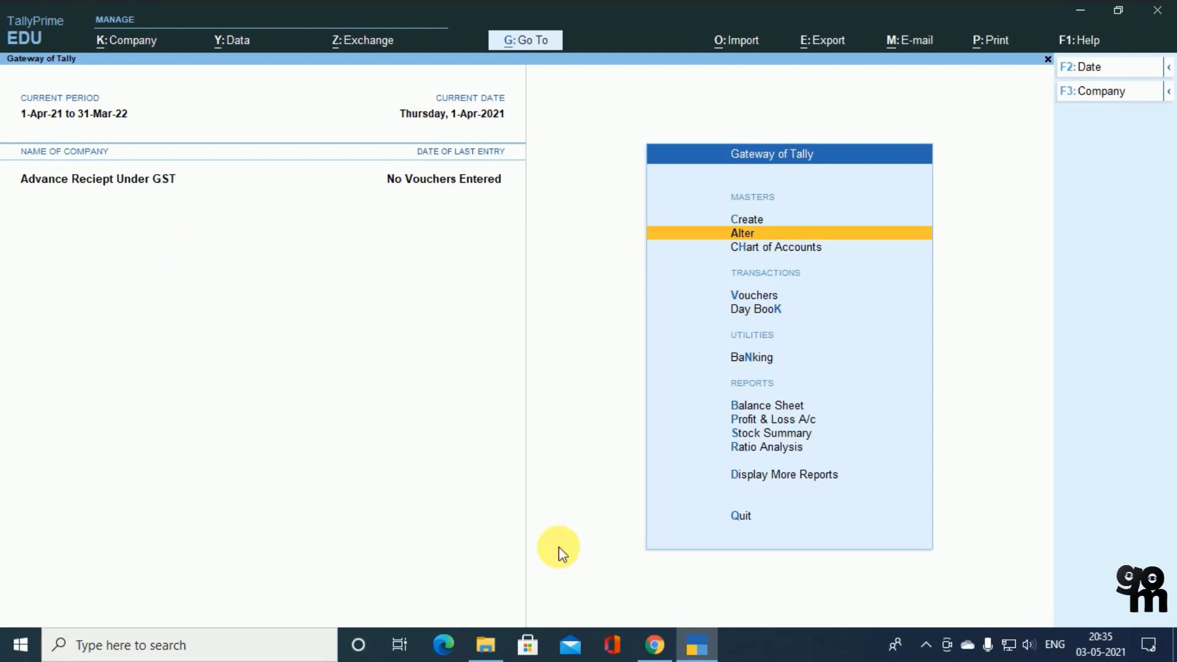
Switch to Chrome to read the search result on advance receipts under GST, and return to TallyPrime
left_click(655, 645)
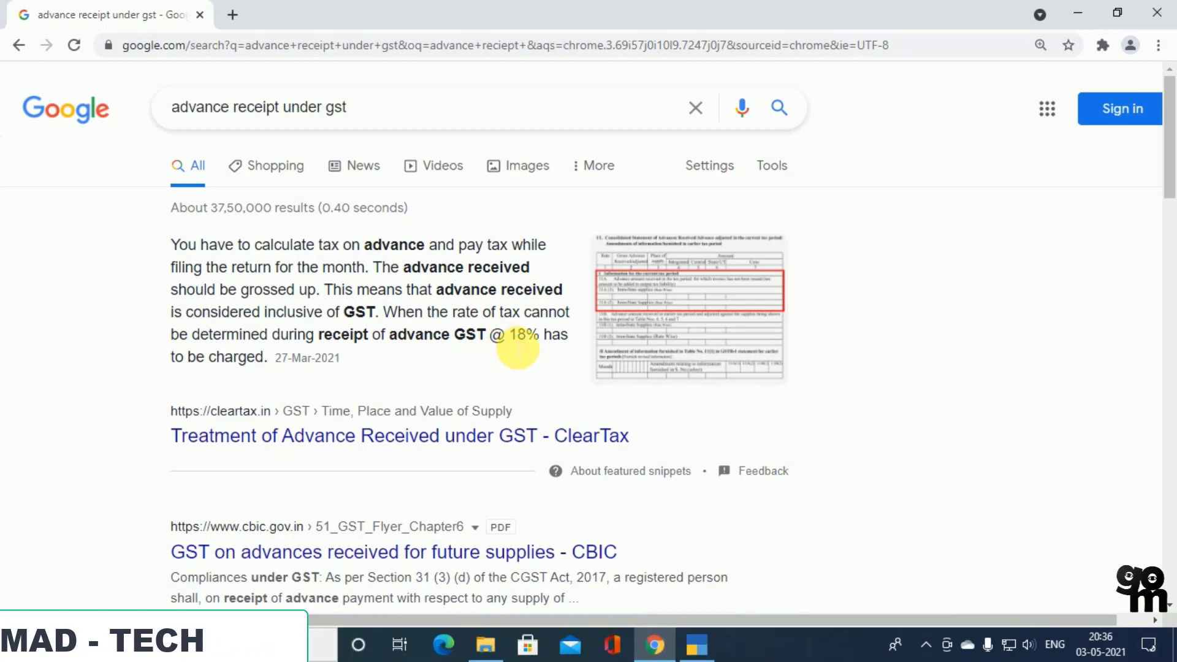
left_click(1070, 23)
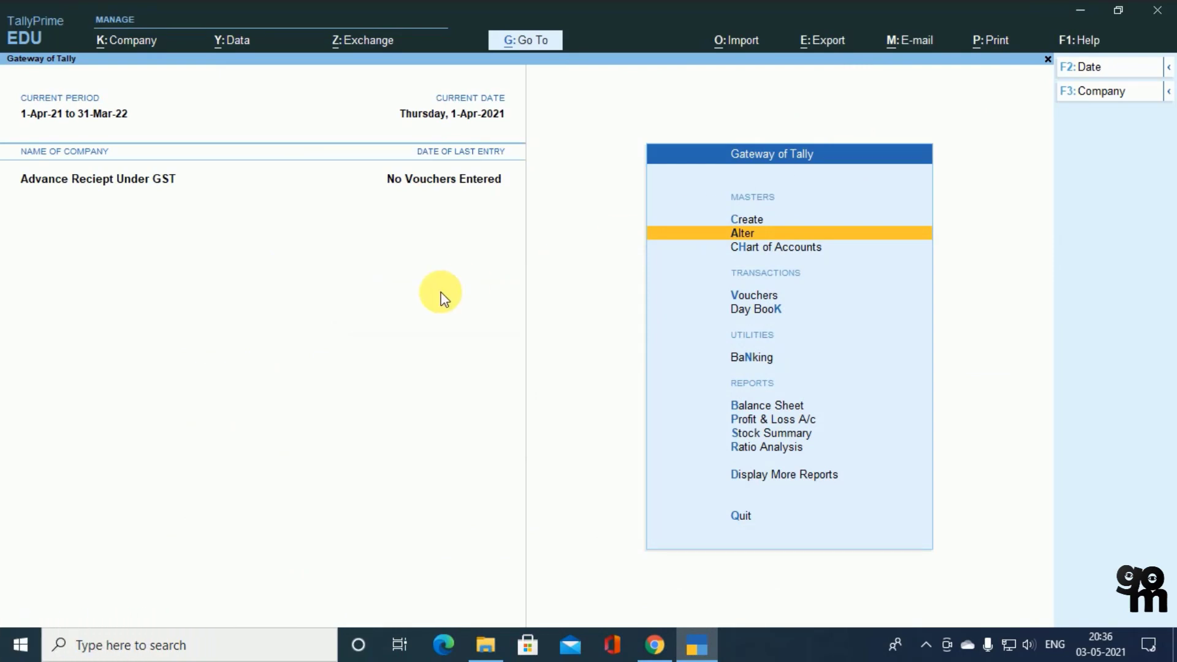
Open the company's GST details from the company features, keeping the existing accounting and inventory settings
key("F11")
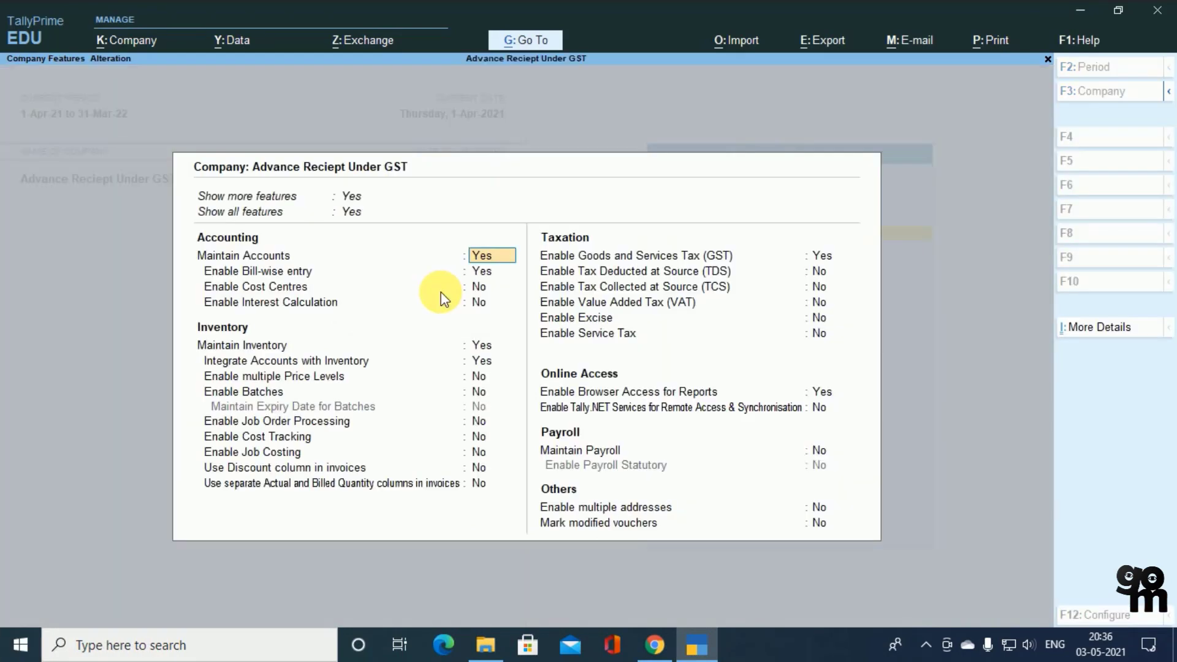
key("Return")
key("Return")
key("Return")
key("Return")
key("Return")
key("Return")
key("Return")
key("Return")
key("Return")
key("Return")
key("Return")
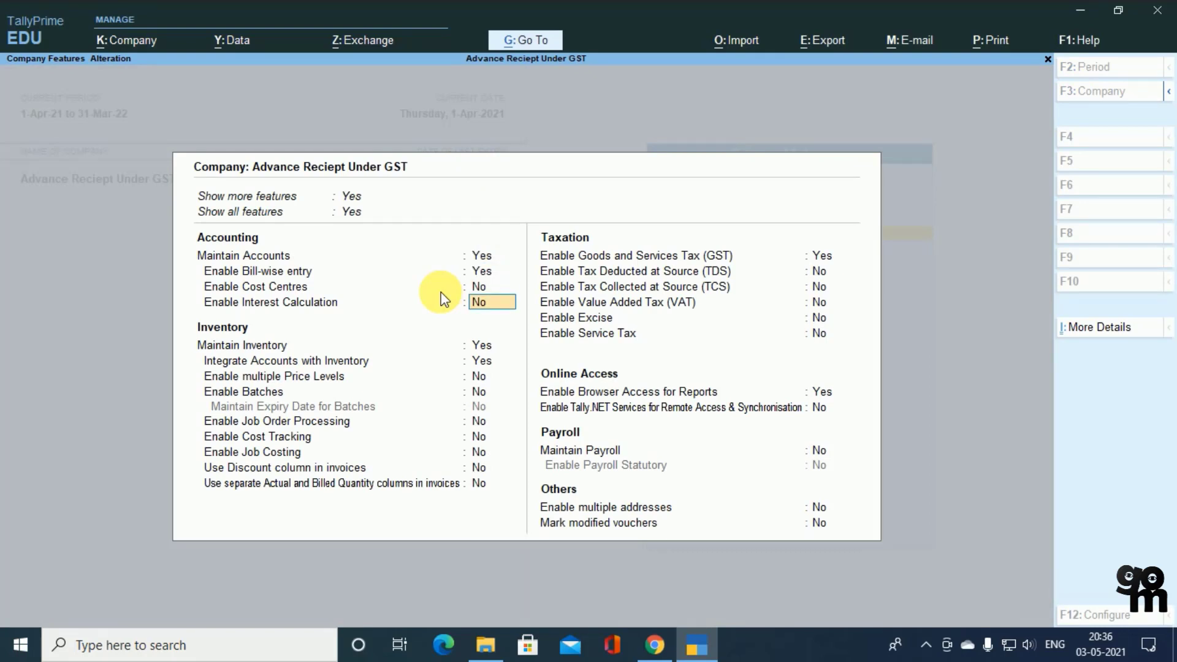
key("Return")
key("Return")
key("Return")
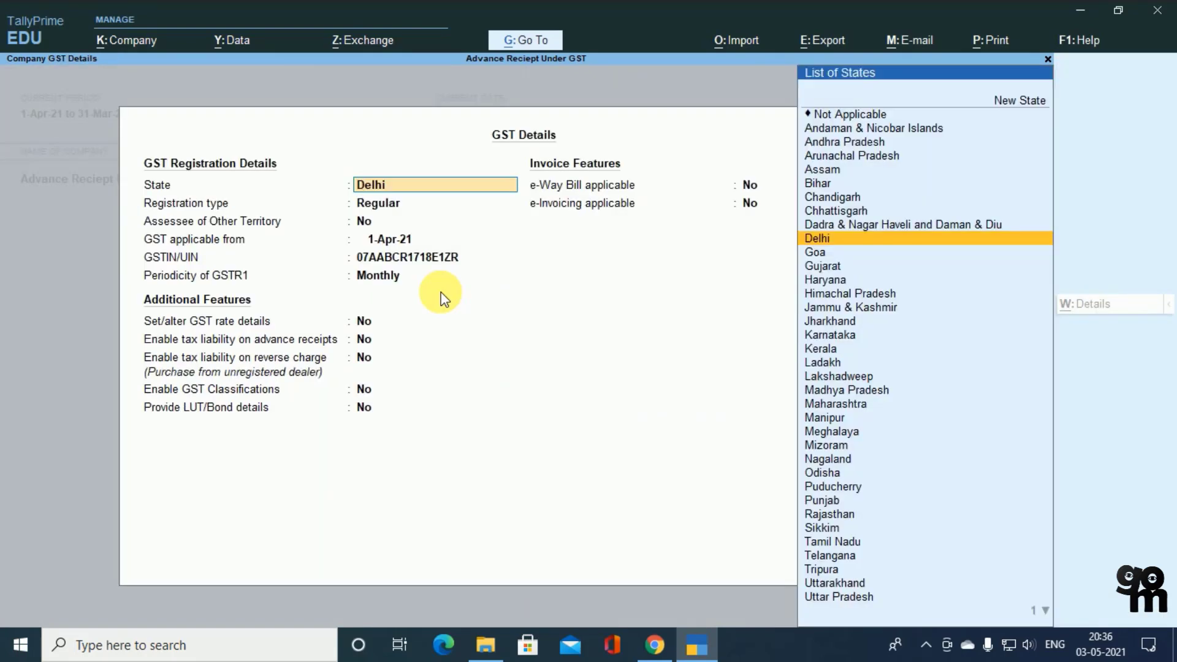
Enable tax liability on advance receipts in the GST details and save the company features
key("Return")
key("Return")
key("Return")
key("Return")
key("Return")
key("Return")
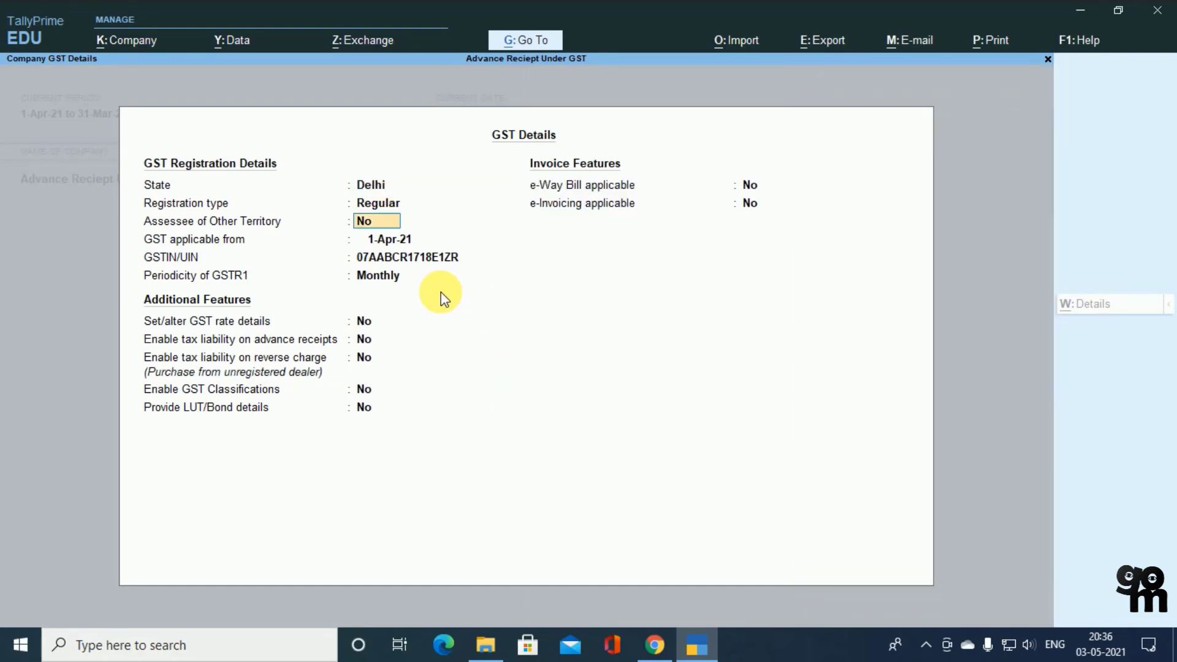
key("Return")
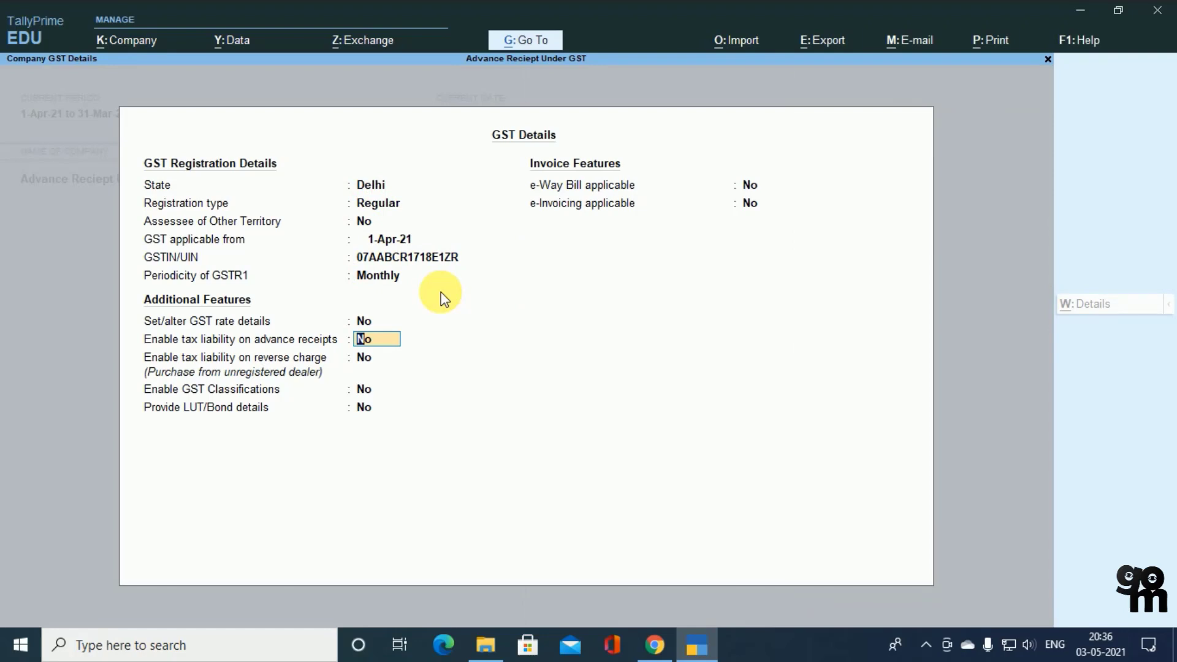
type("y")
key("Return")
key("ctrl+a")
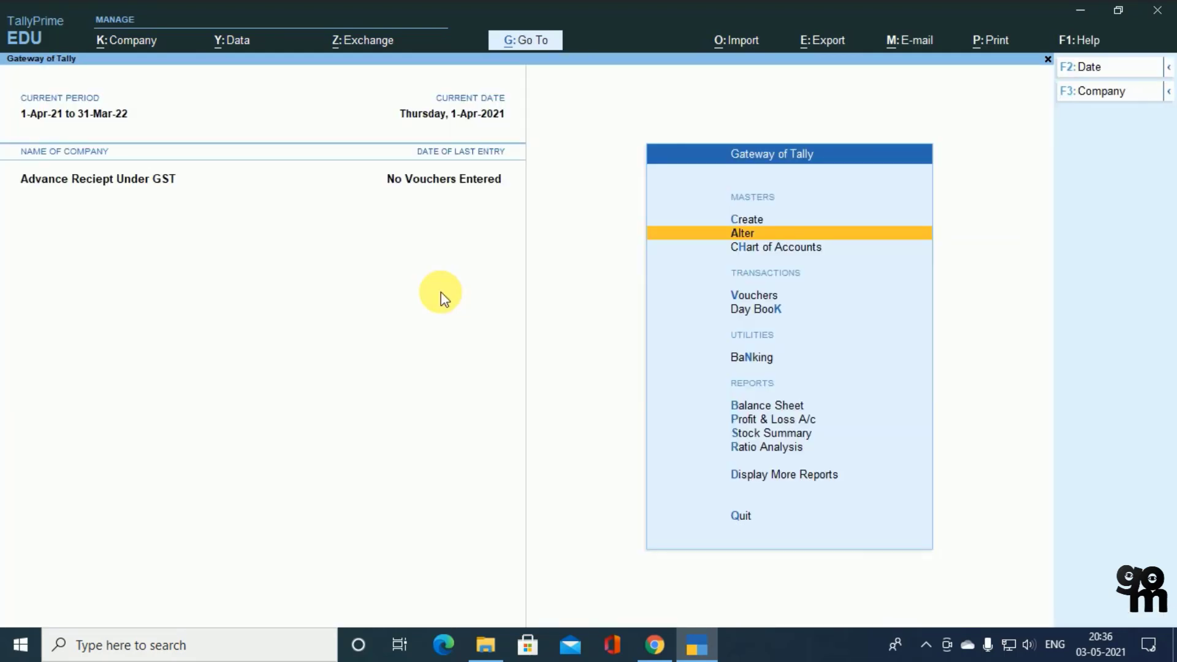
Start a new receipt voucher and set the voucher date to 1-Jul-21
key("Down")
key("Down")
key("Return")
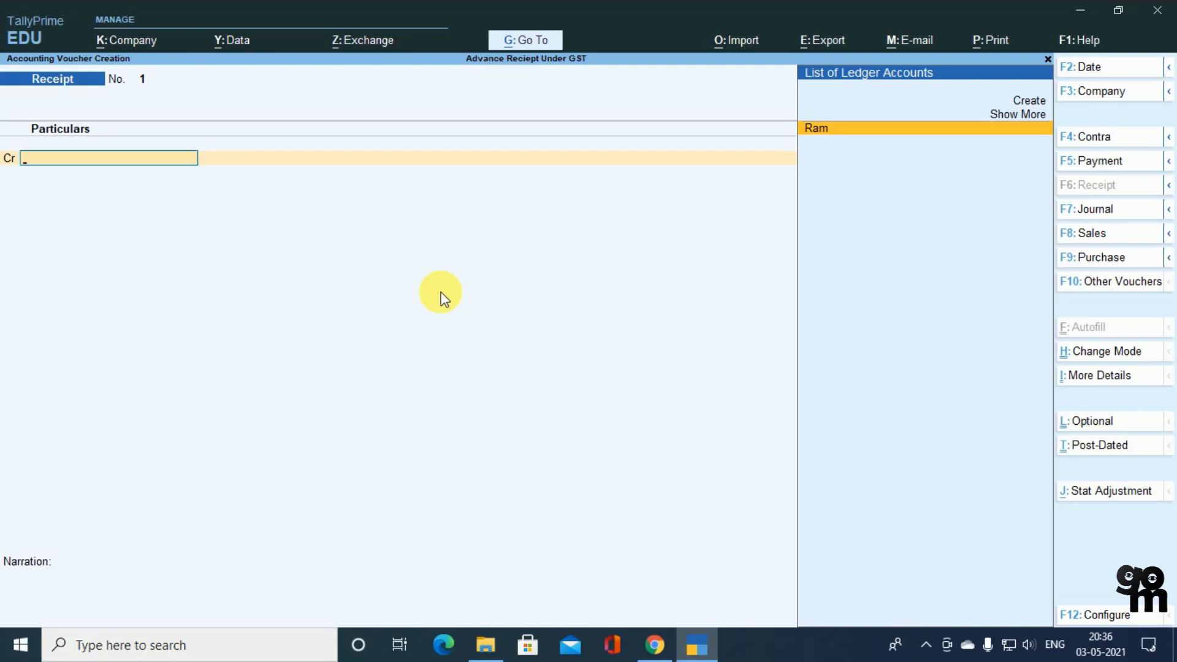
key("F2")
type("1.7")
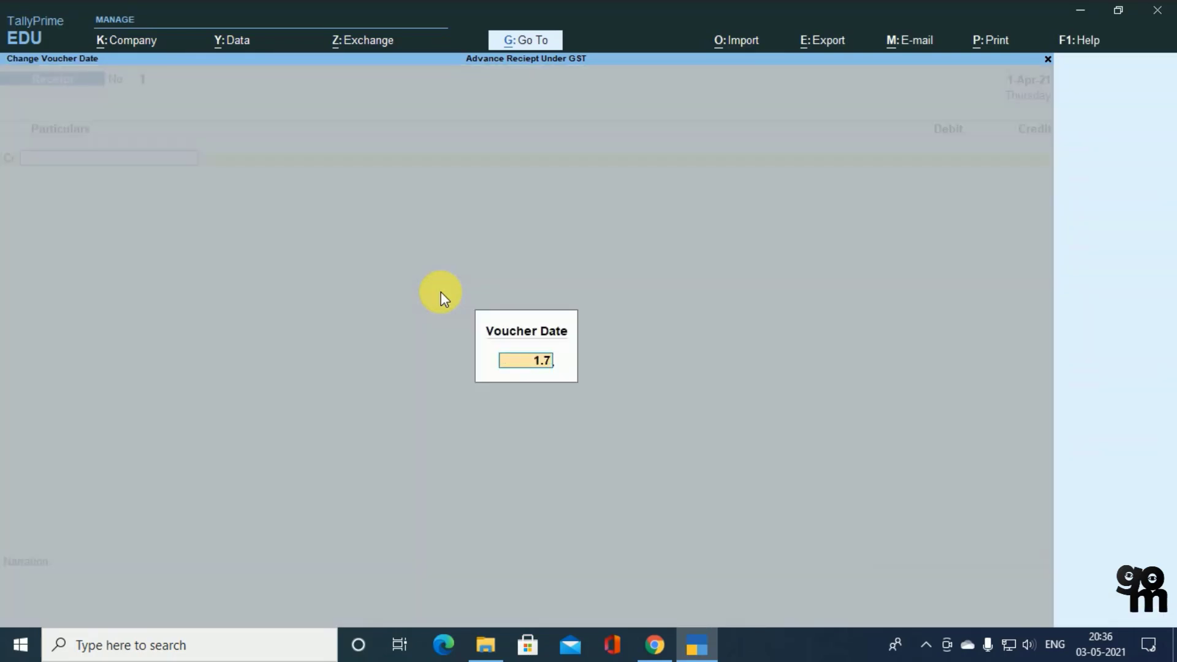
key("Return")
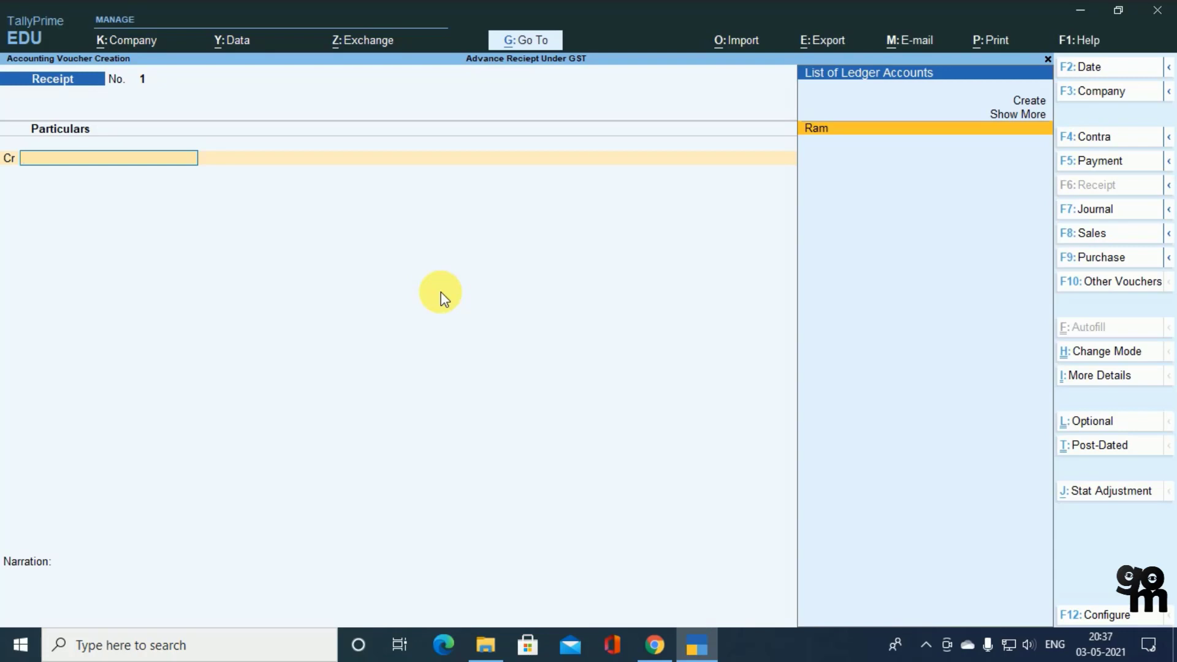
Set the receipt voucher's GST stat adjustment to Advance Receipt as the nature of receipt
key("alt")
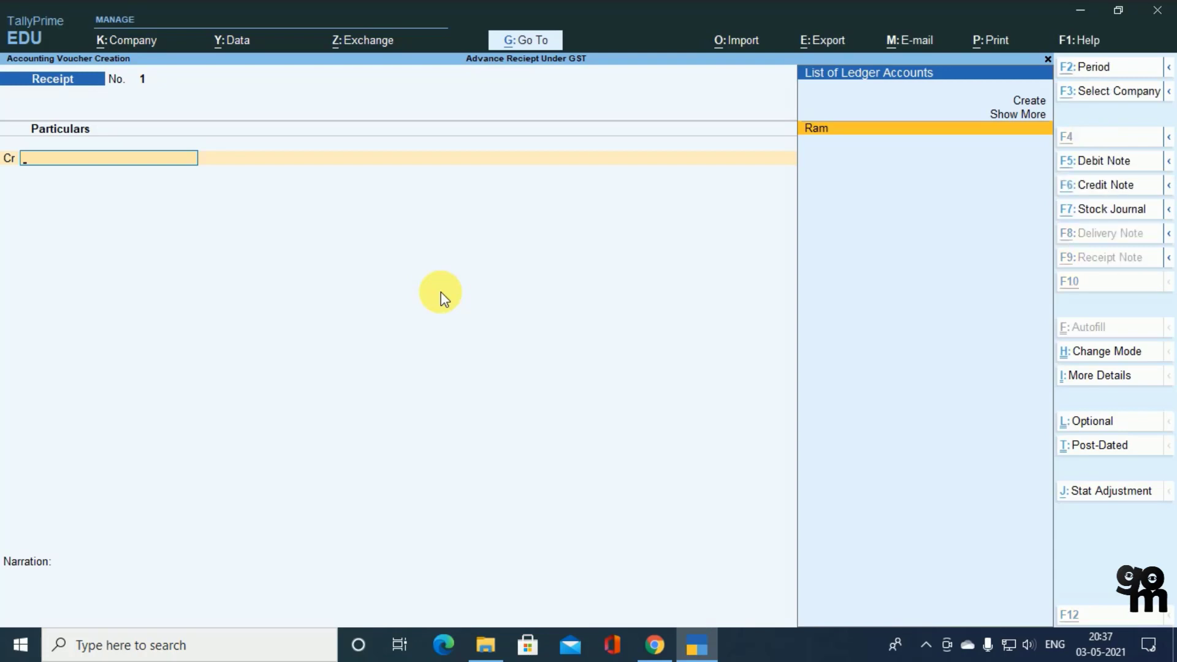
key("alt+j")
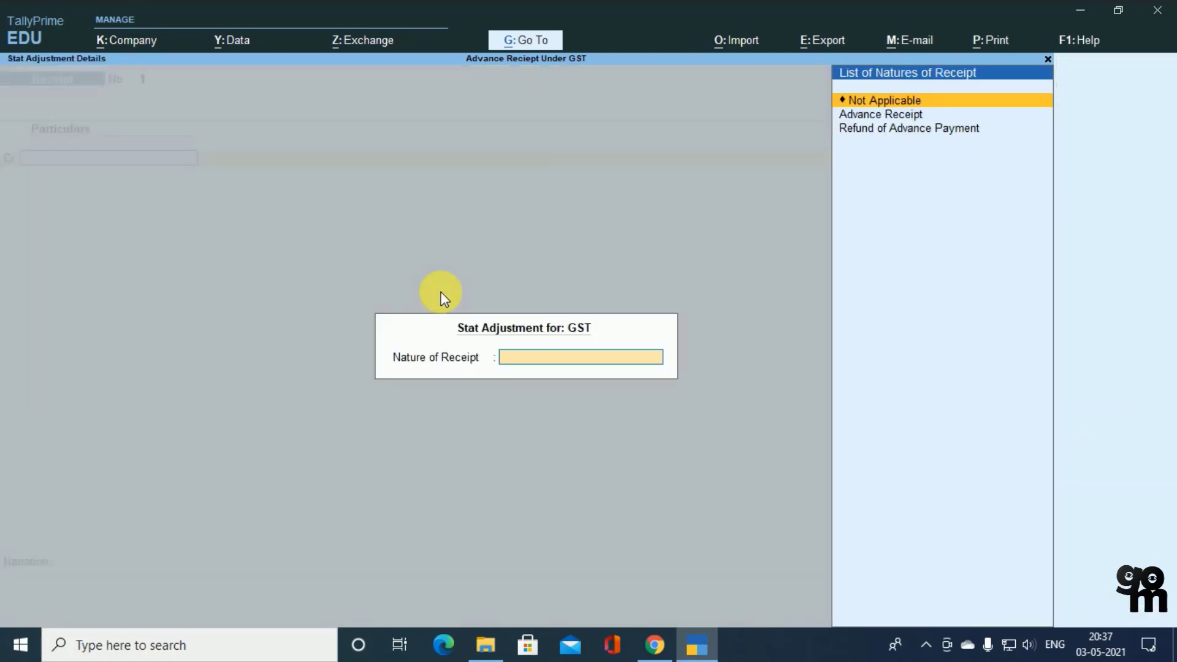
key("Down")
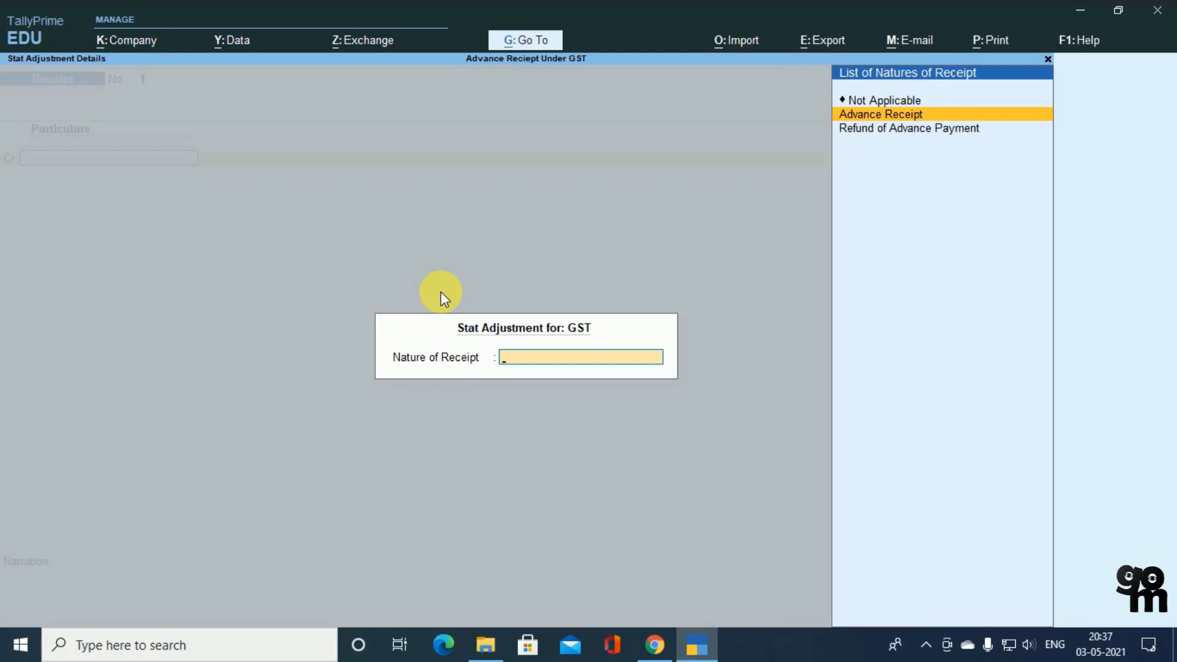
key("Return")
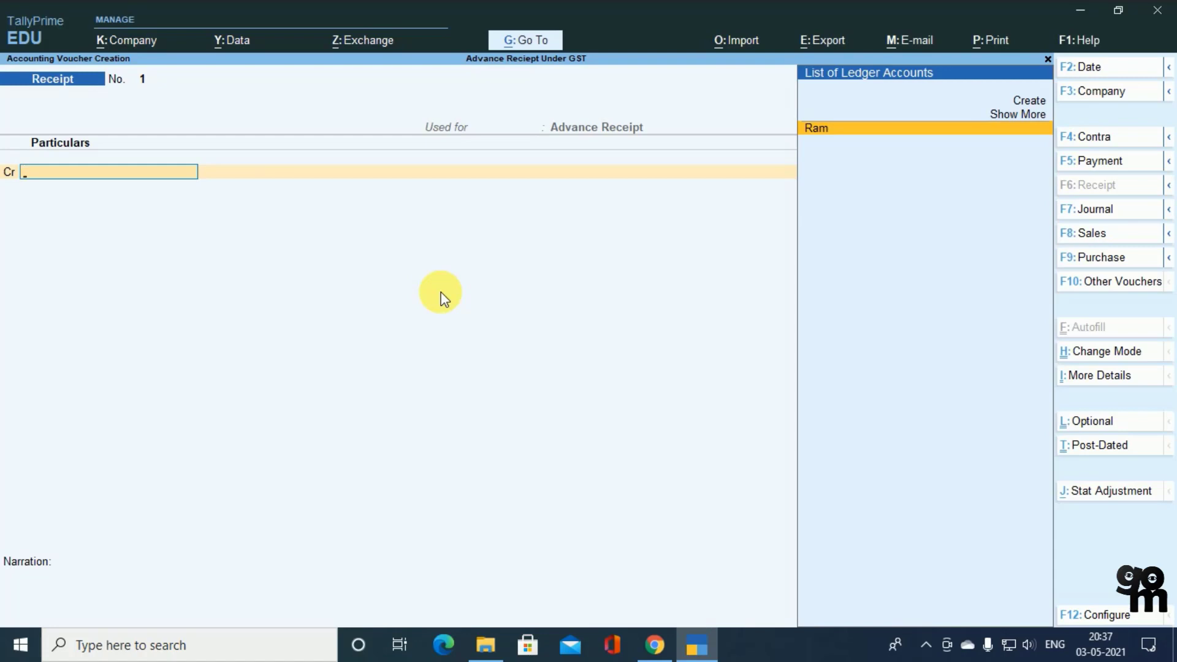
Credit the customer's ledger and enter an advance amount of 1,00,000 for the stock item Shirt
key("Return")
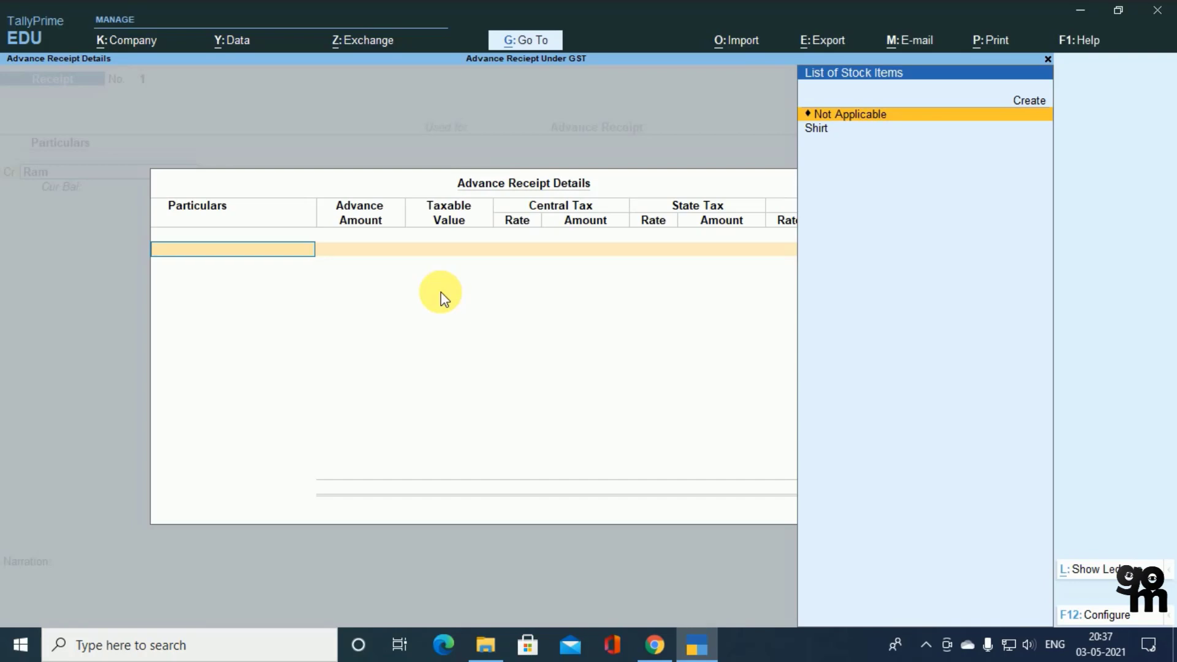
key("Down")
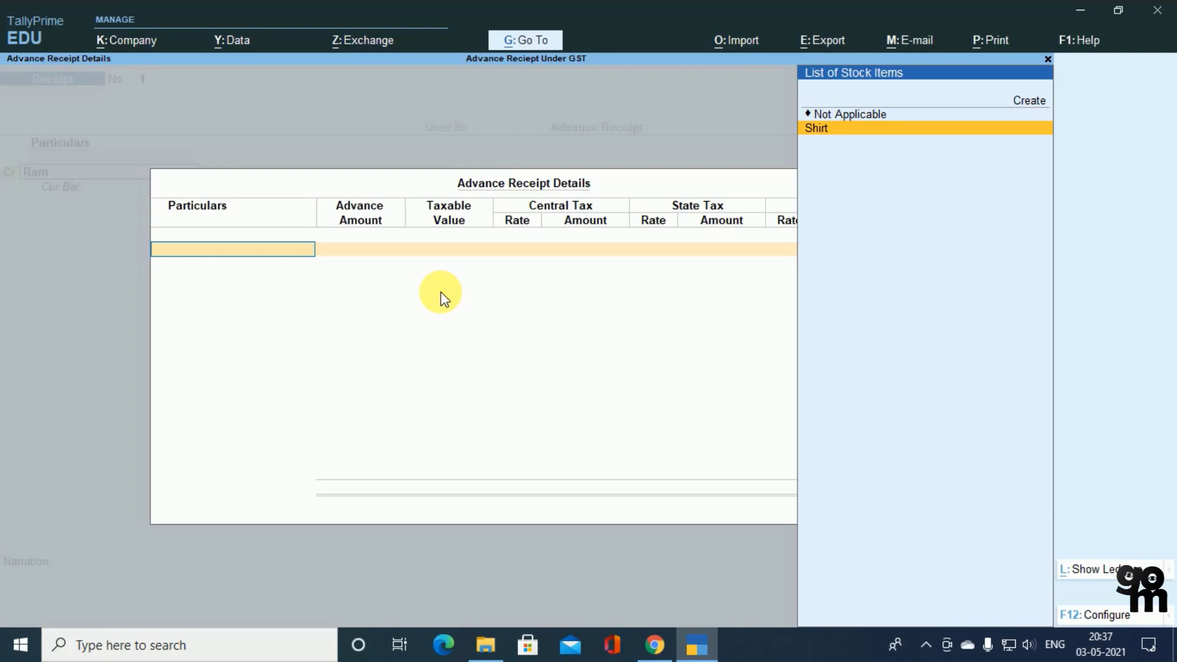
key("Return")
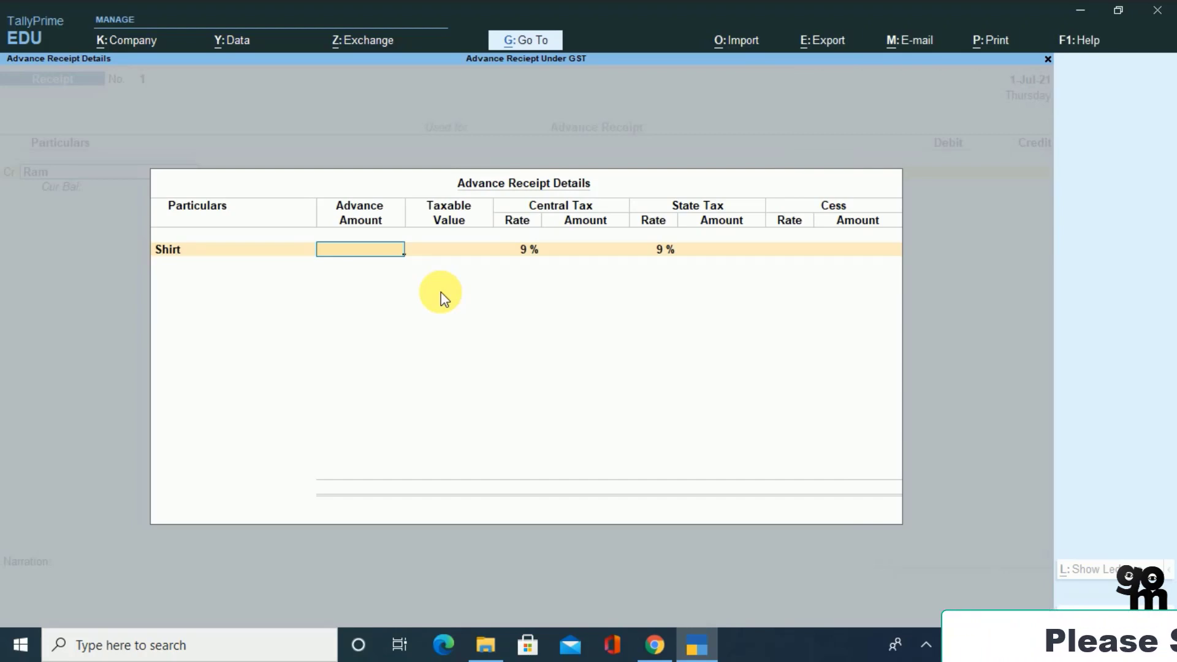
type("1000")
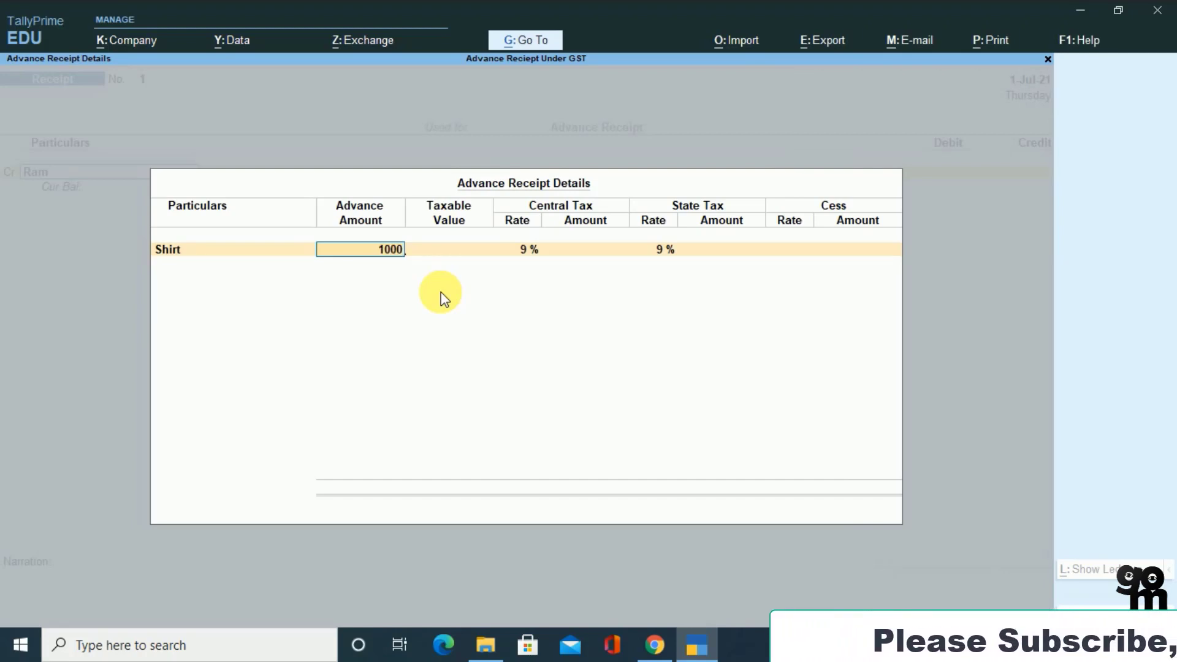
type("00")
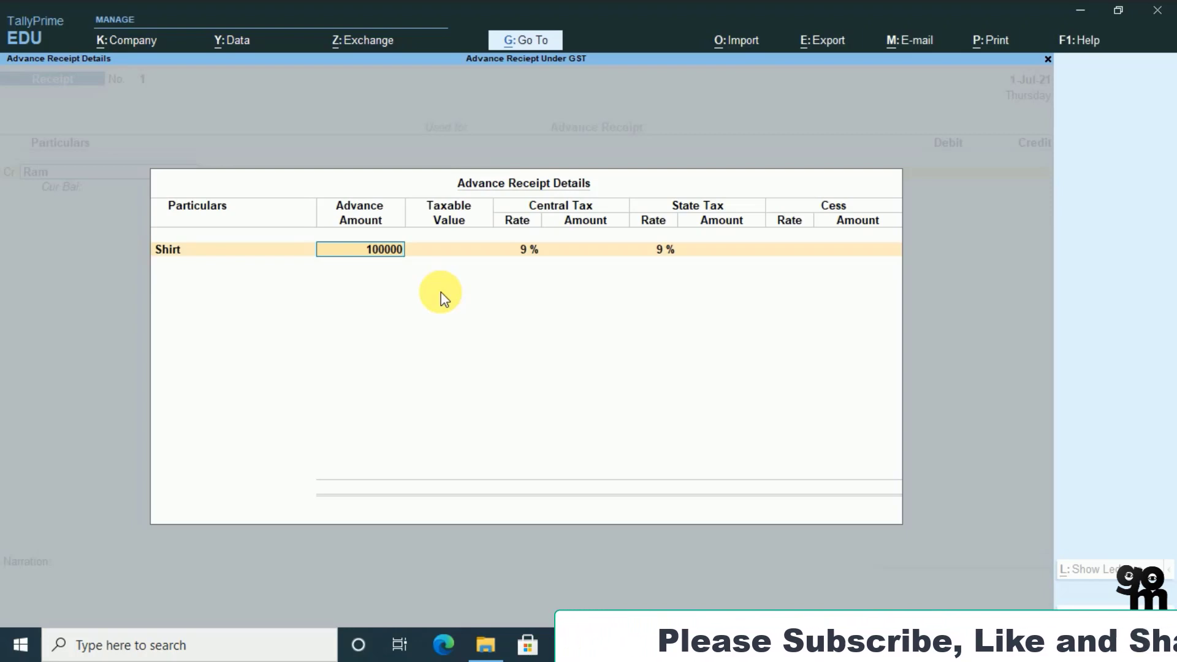
key("Return")
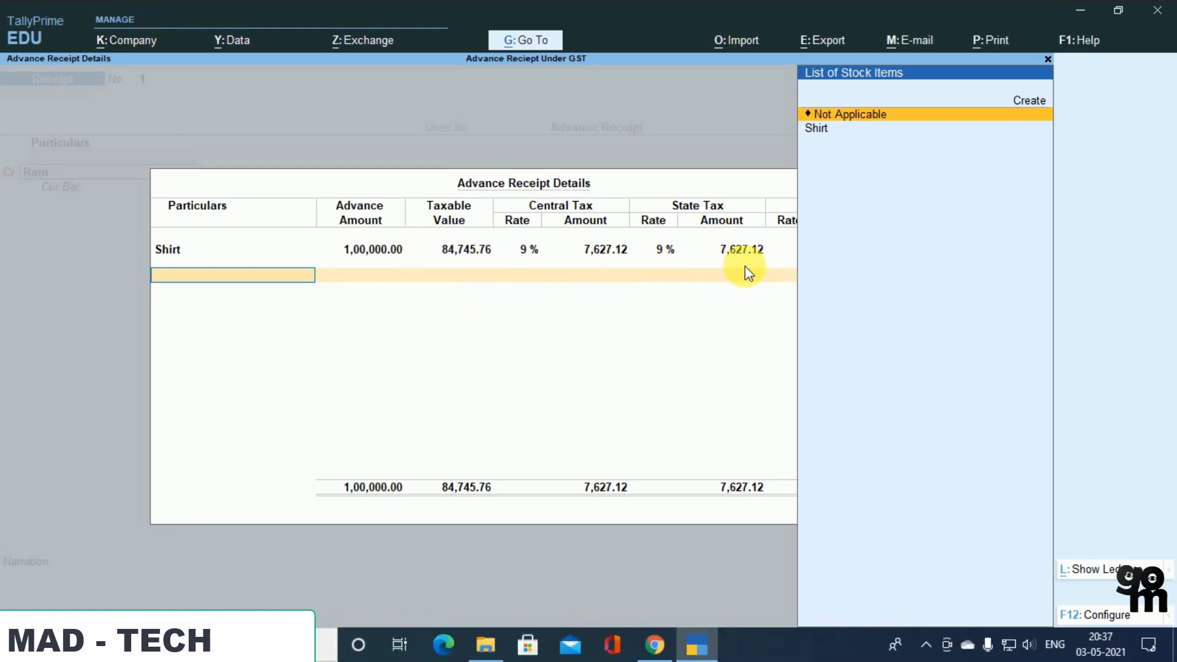
key("Return")
key("Return")
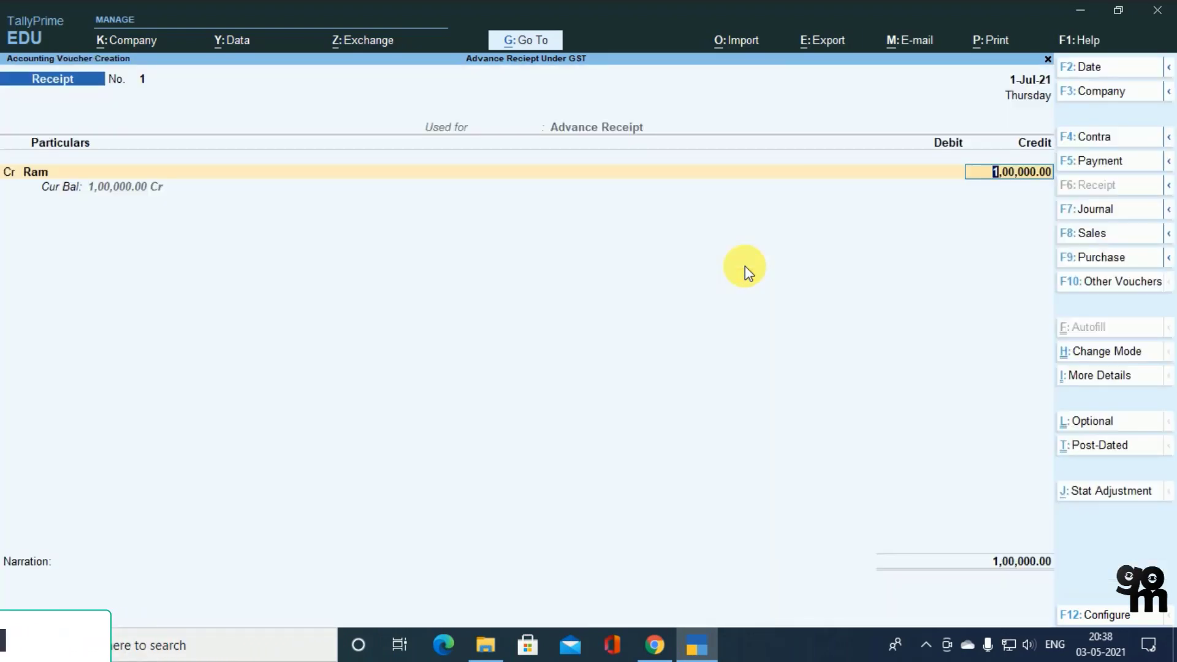
Record the credited amount in the bill-wise details as an Advance reference named A1
key("Return")
type("A")
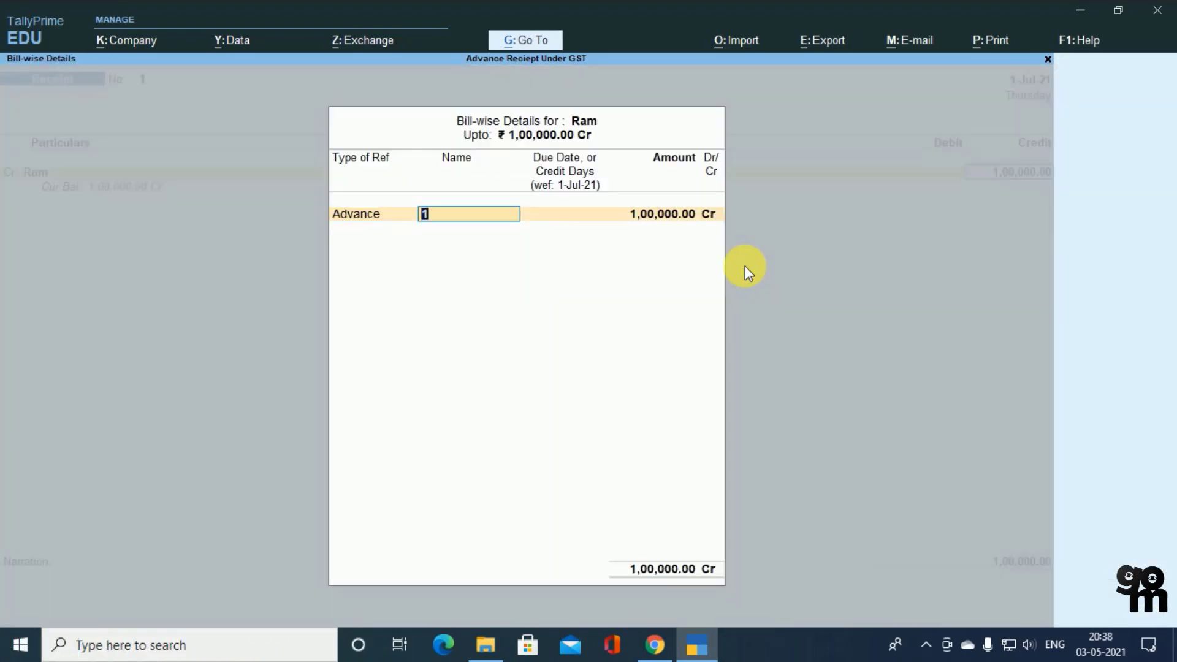
type("1")
key("Return")
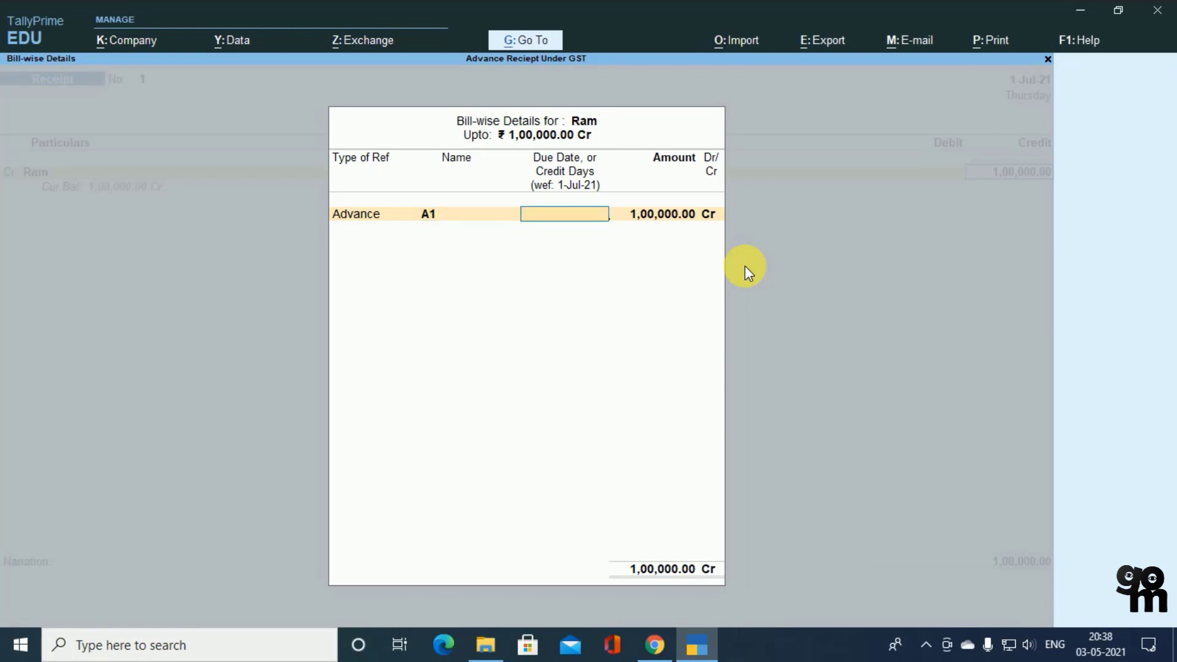
key("Return")
key("Return")
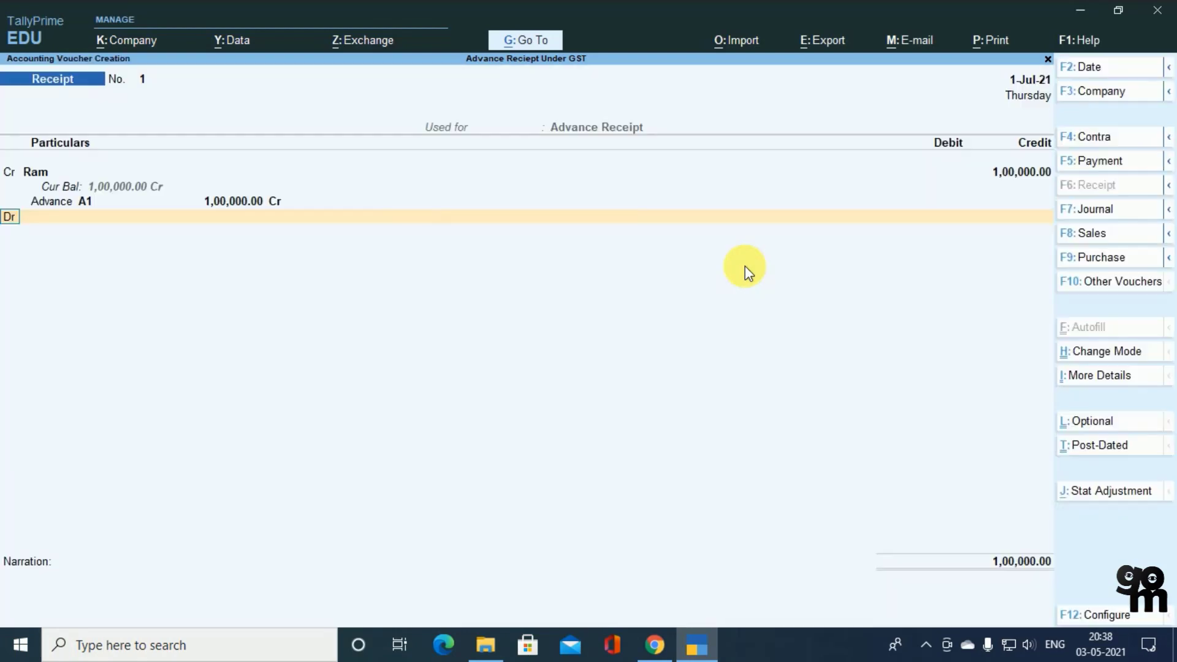
Create the ledger Sbi Bank under Bank Accounts for the voucher's debit line
key("alt+c")
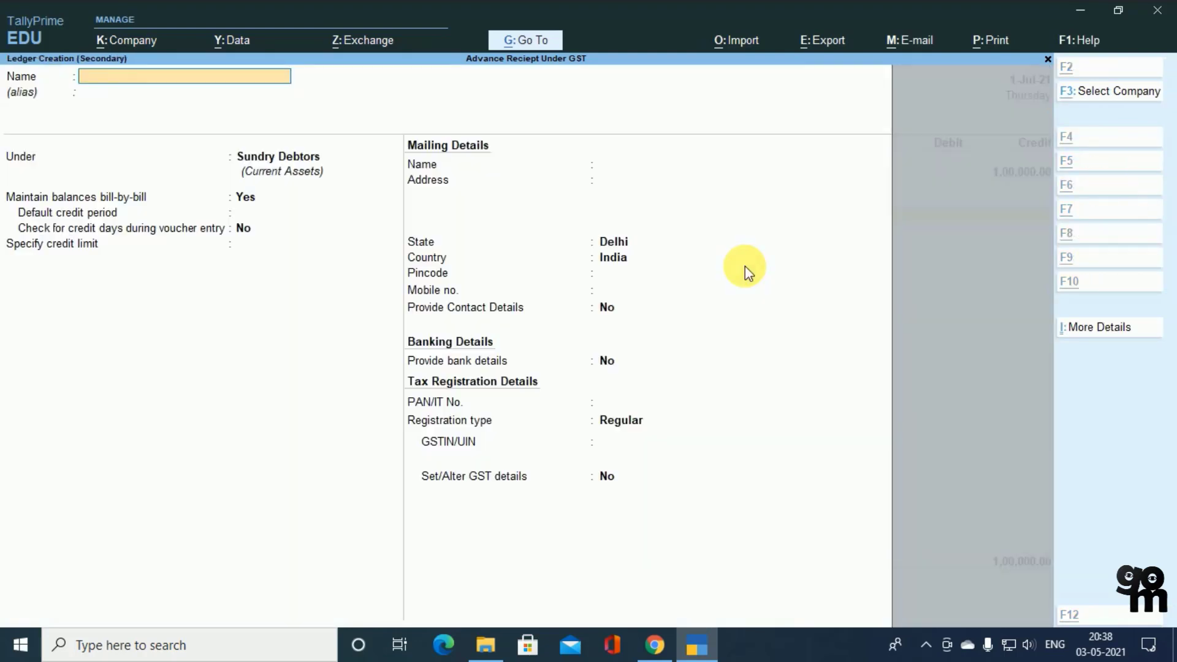
type("Ban")
key("BackSpace")
key("BackSpace")
key("BackSpace")
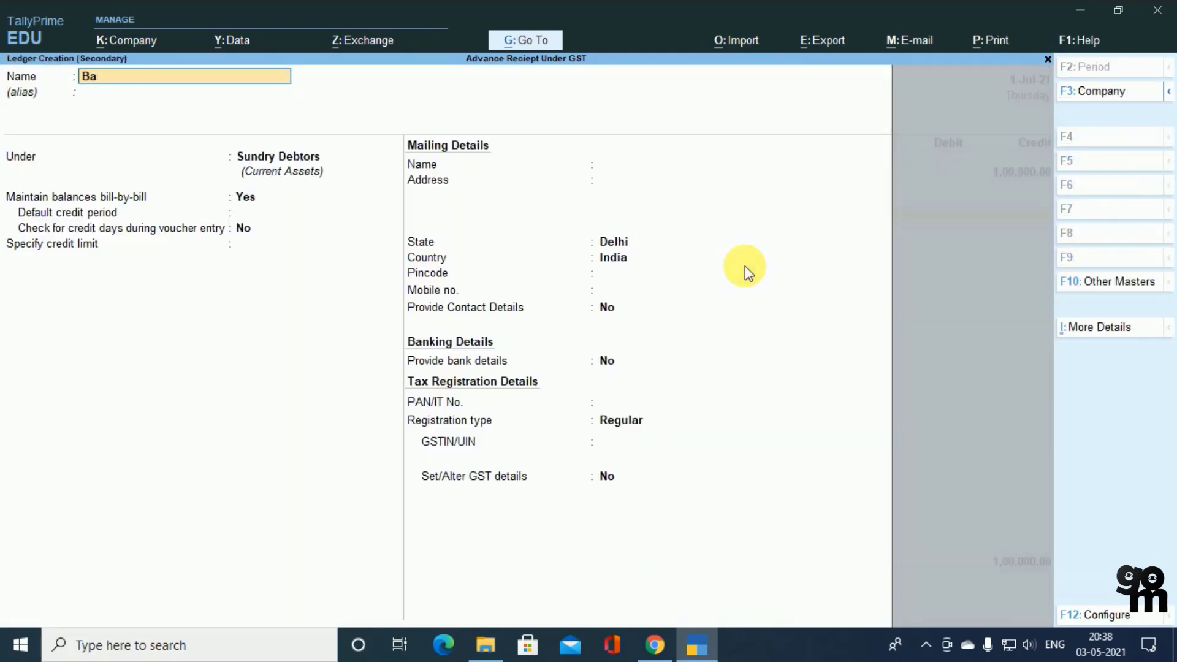
type("Sbi Bank")
key("Return")
key("Return")
key("Return")
key("BackSpace")
type("B")
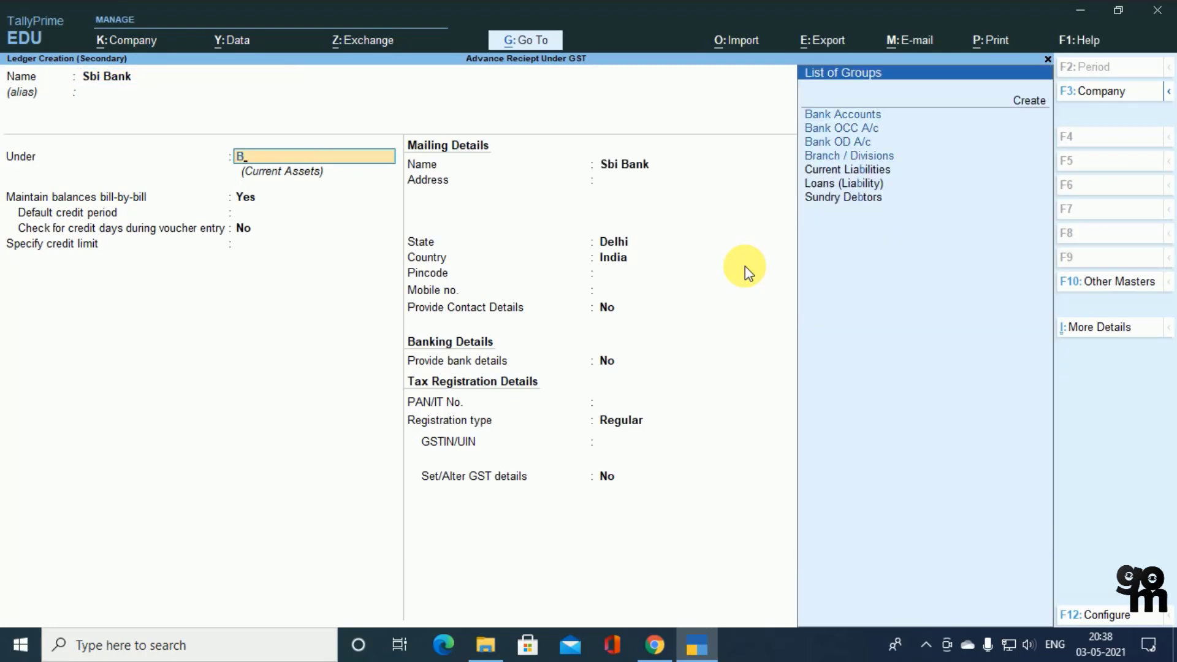
key("Return")
key("Return")
key("ctrl")
key("ctrl+a")
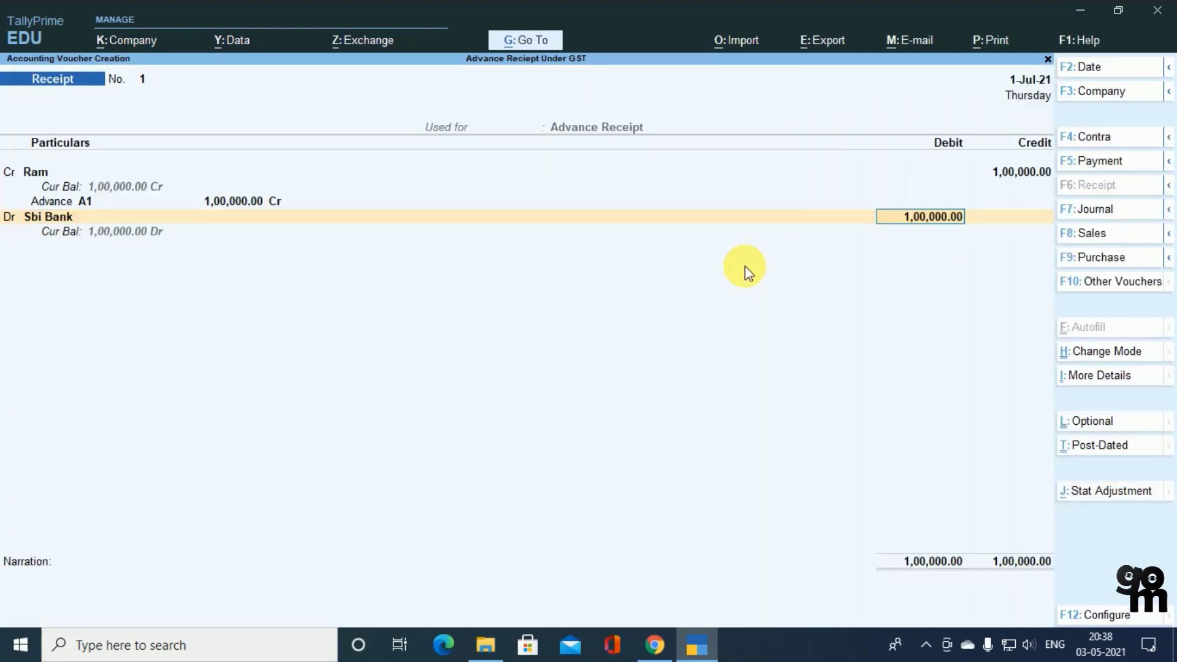
Debit 1,00,000 to Sbi Bank with the default Cheque/DD bank allocation and save the receipt voucher
key("Return")
key("Return")
key("Return")
key("Return")
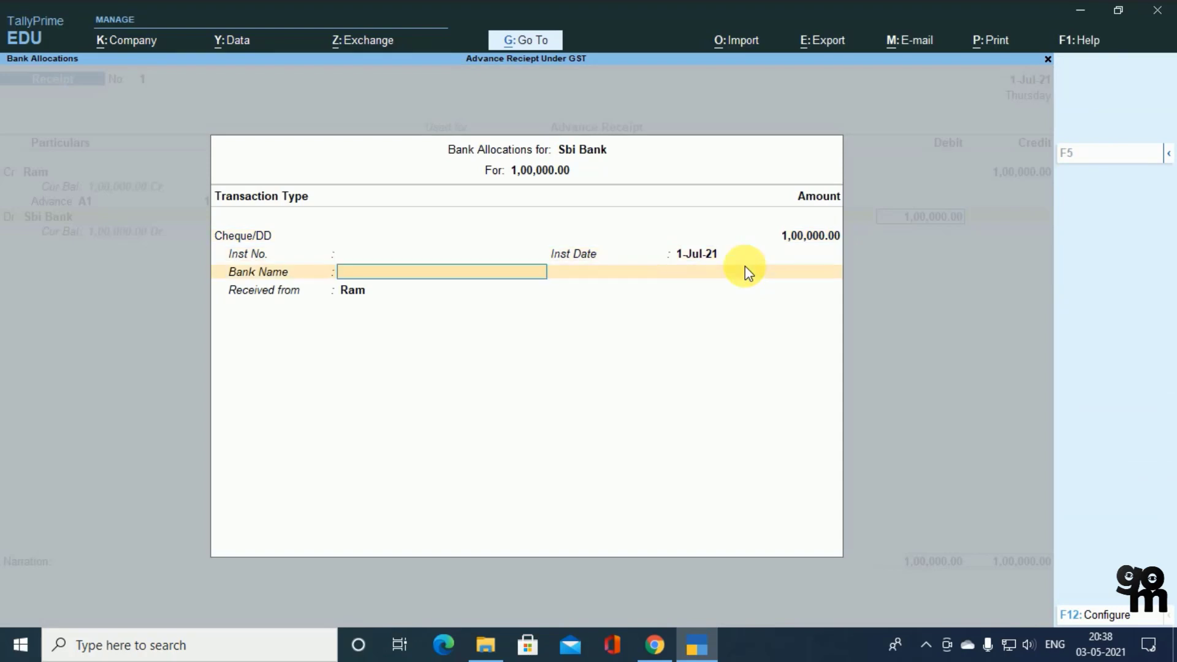
key("ctrl+a")
key("Return")
key("Return")
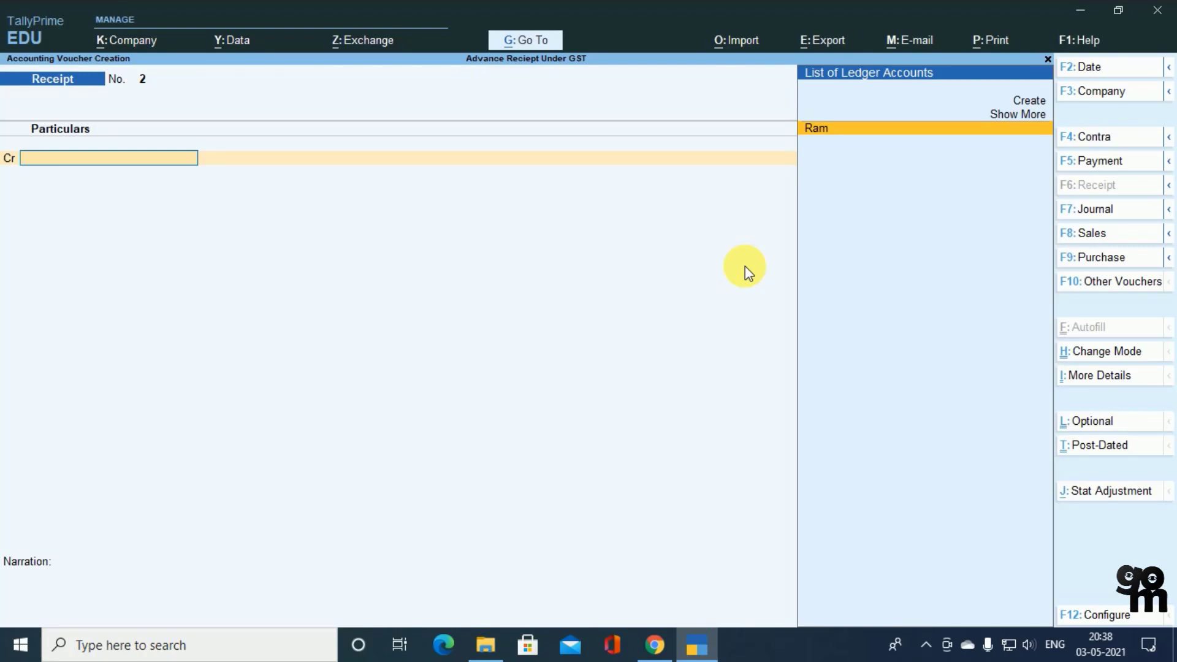
Leave voucher entry and open the GSTR-1 report
key("Escape")
key("Return")
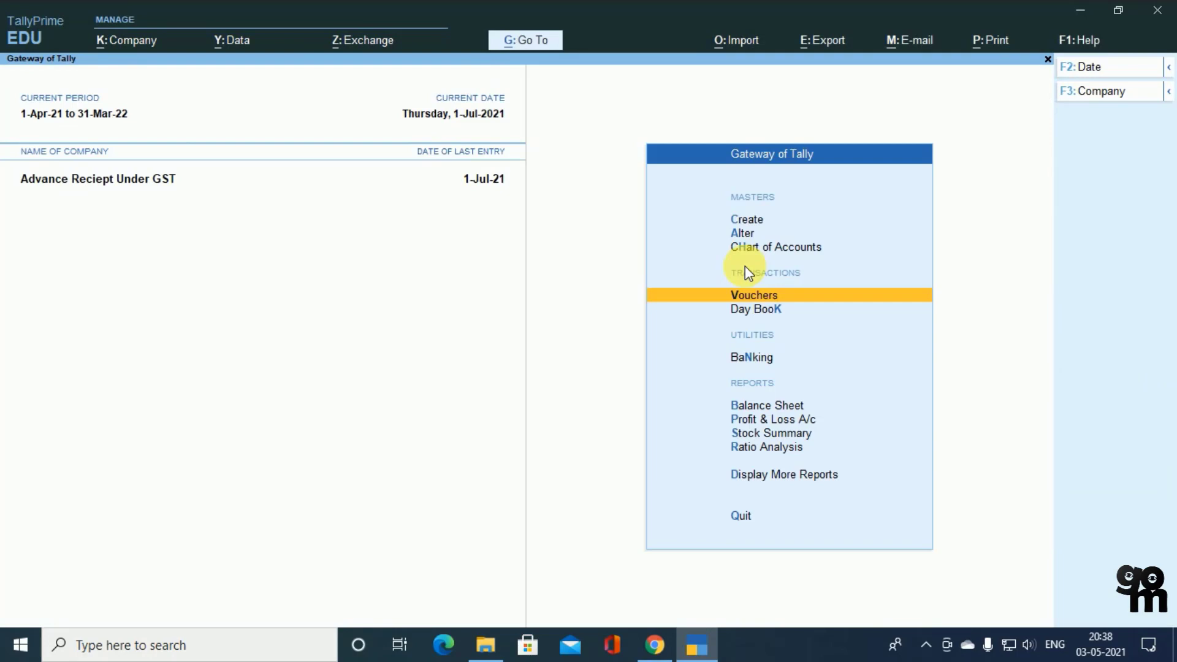
key("alt+g")
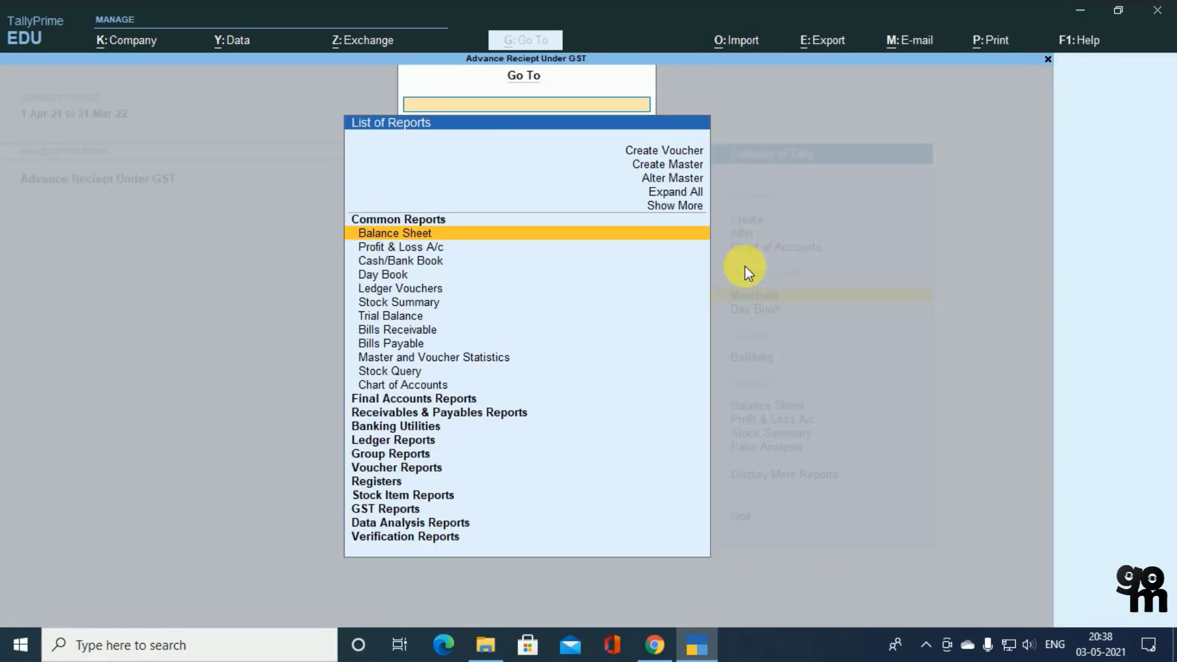
type("Gst")
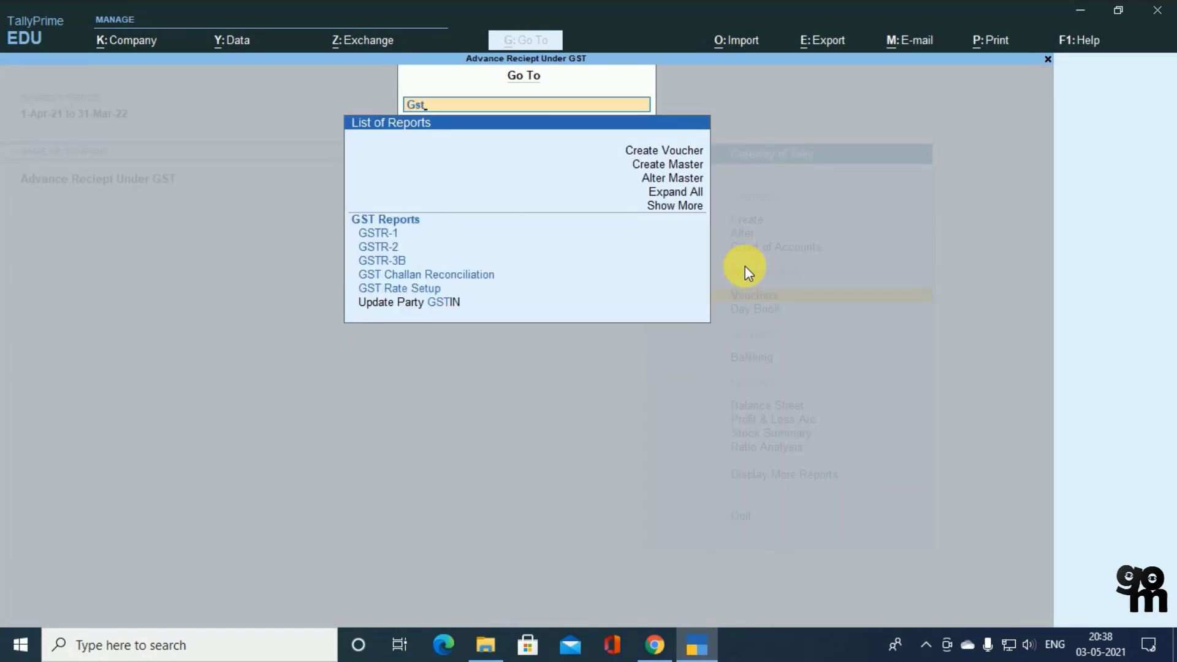
key("Return")
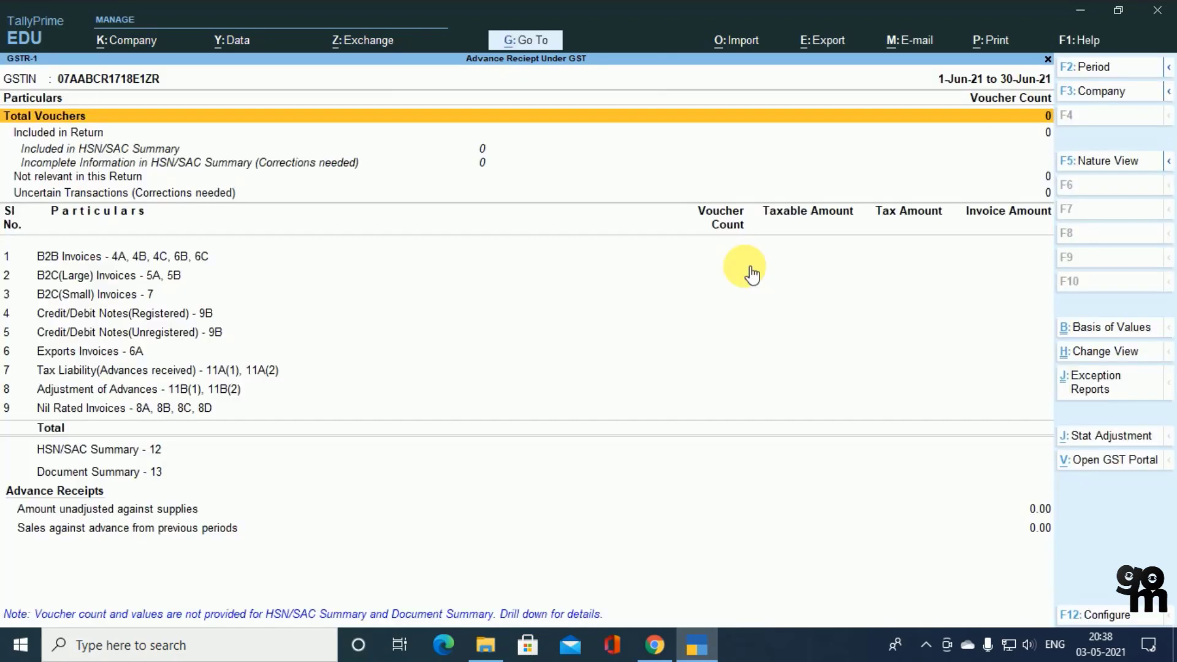
Set the GSTR-1 report period to 1-Apr-21 to 1-Jul-21
key("F2")
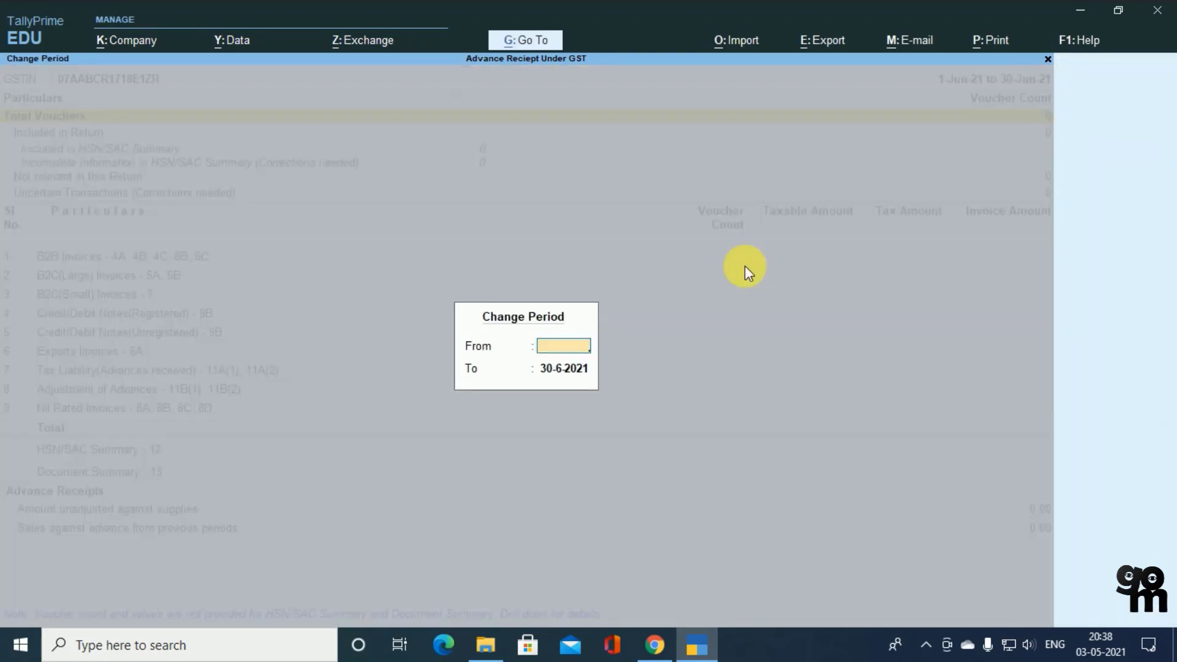
key("Return")
key("space")
key("Return")
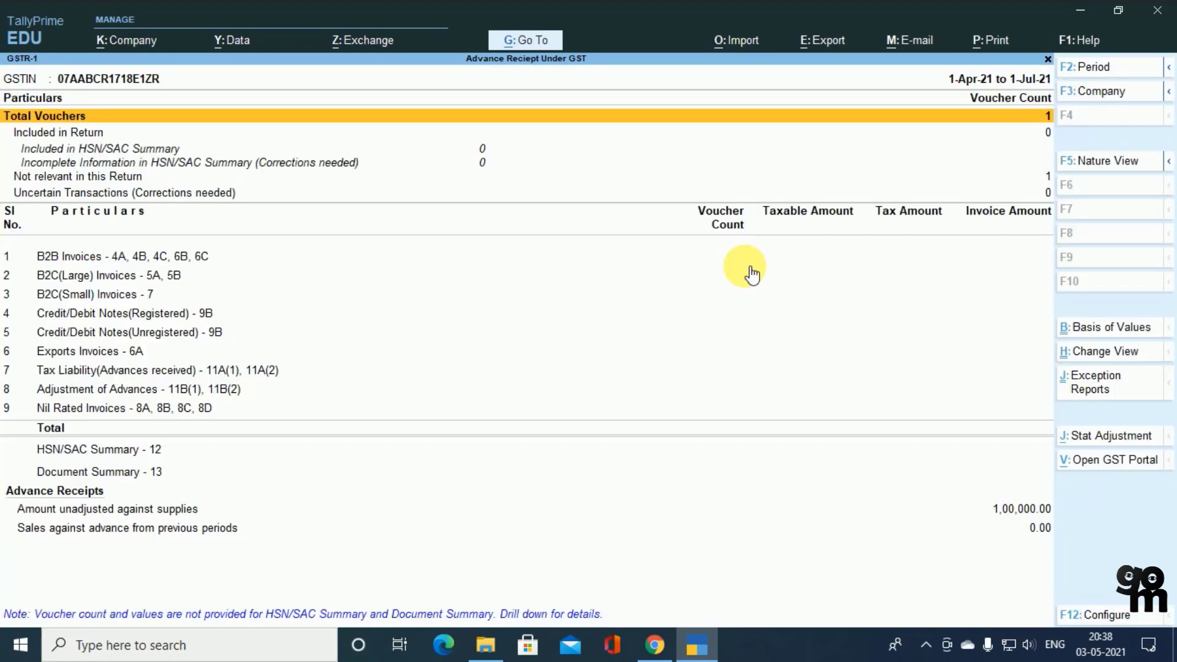
Open the advance receipt details for Amount unadjusted against supplies down to the Delhi place of supply and examine the tax liability summary
key("Down")
key("Down")
key("Down")
key("Down")
key("Down")
key("Down")
key("Down")
key("Down")
key("Down")
key("Down")
key("Down")
key("Down")
key("Down")
key("Down")
key("Down")
key("Down")
key("Up")
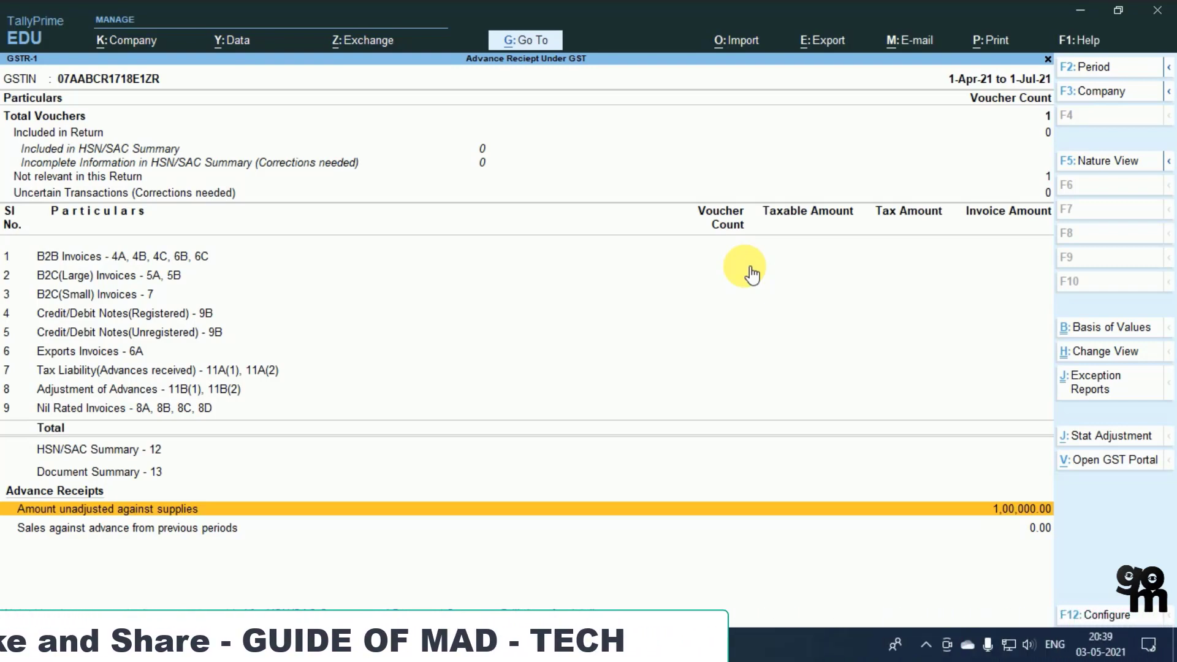
key("Return")
key("Return")
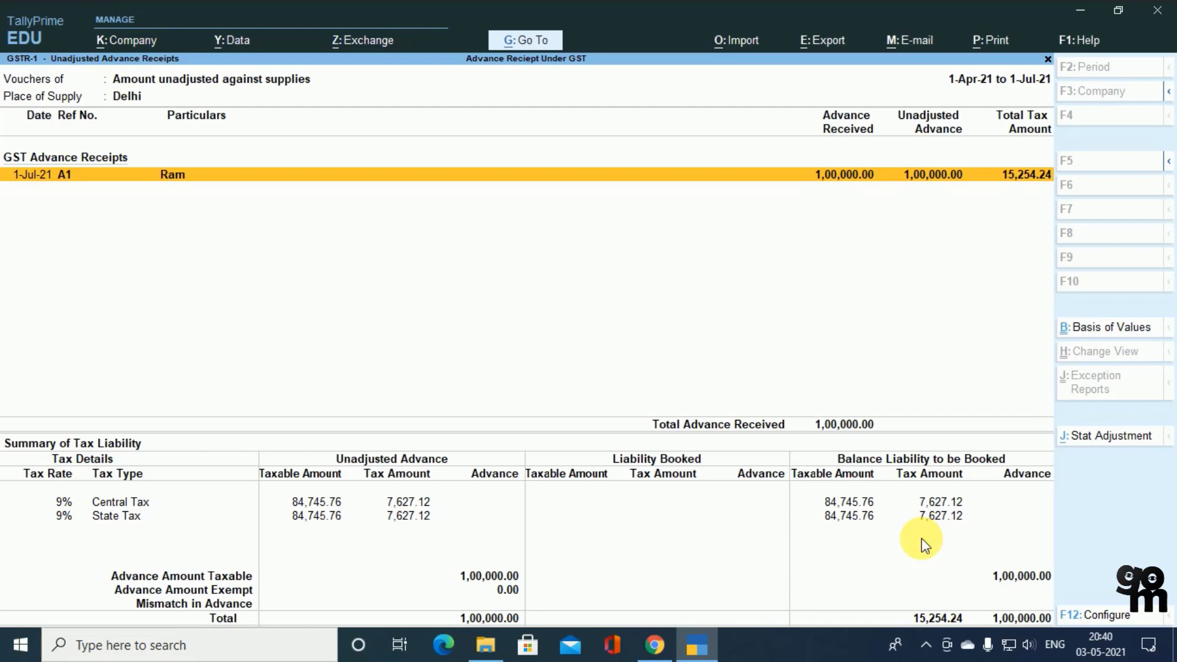
Start a GST stat adjustment journal for Increase of Tax Liability with additional details On Account of Advance Receipts
key("alt")
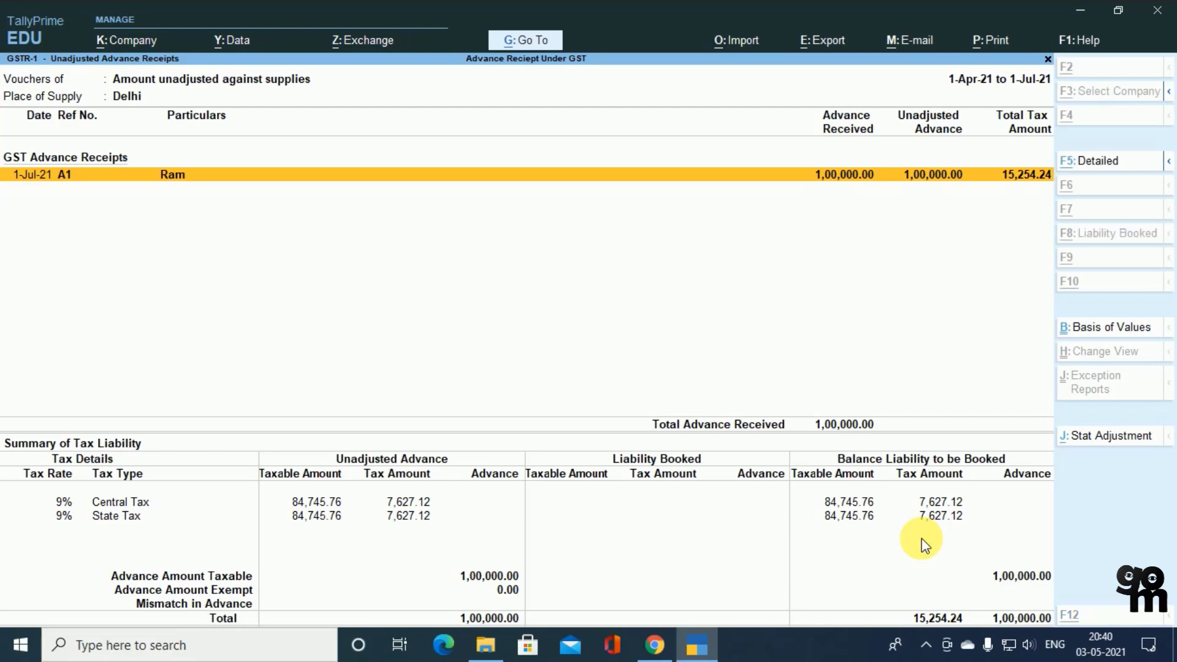
key("alt+j")
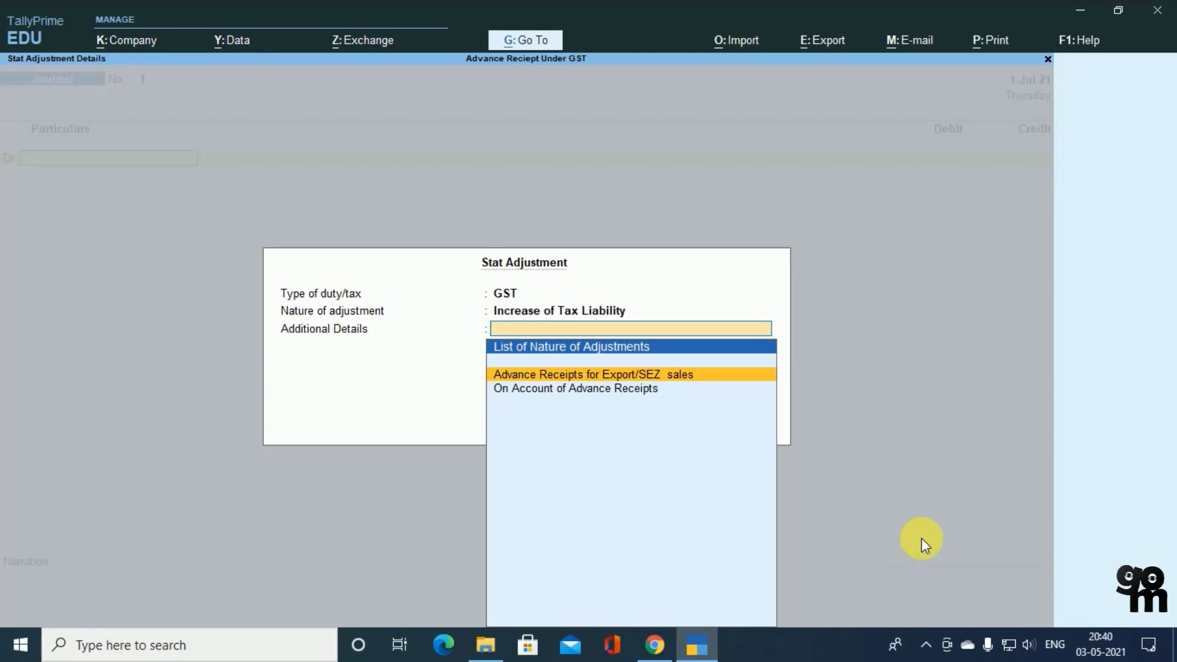
key("Down")
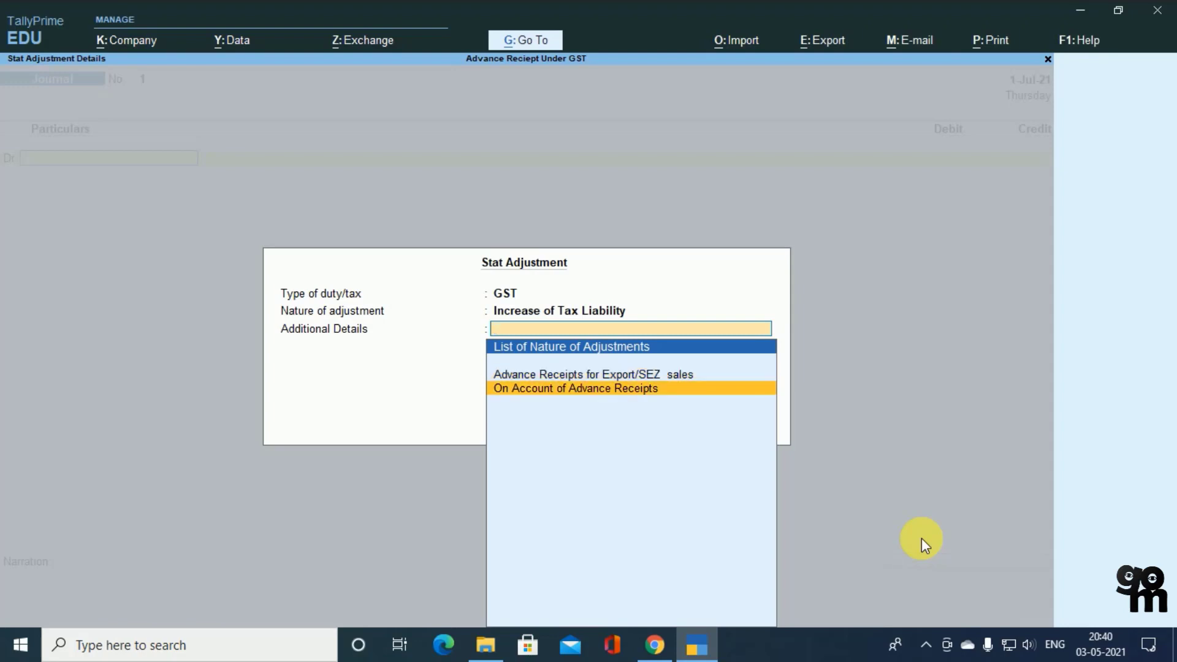
key("Return")
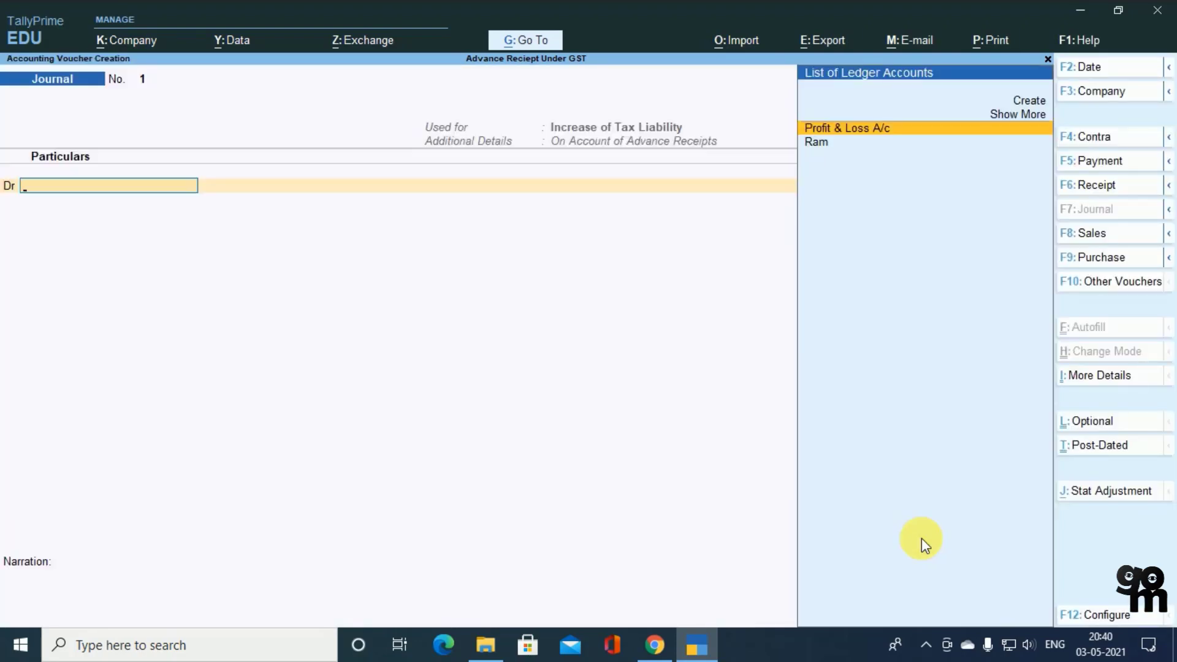
Set the journal voucher's date to 31-Jul-21
key("F2")
type("3")
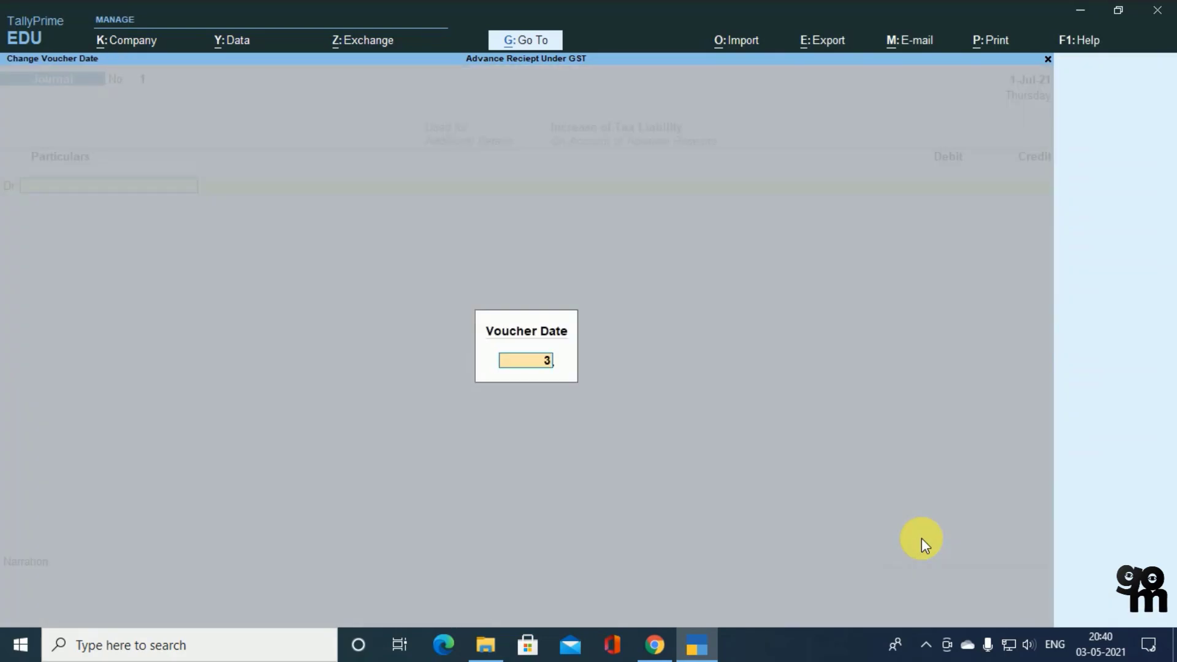
type("1.7")
key("Return")
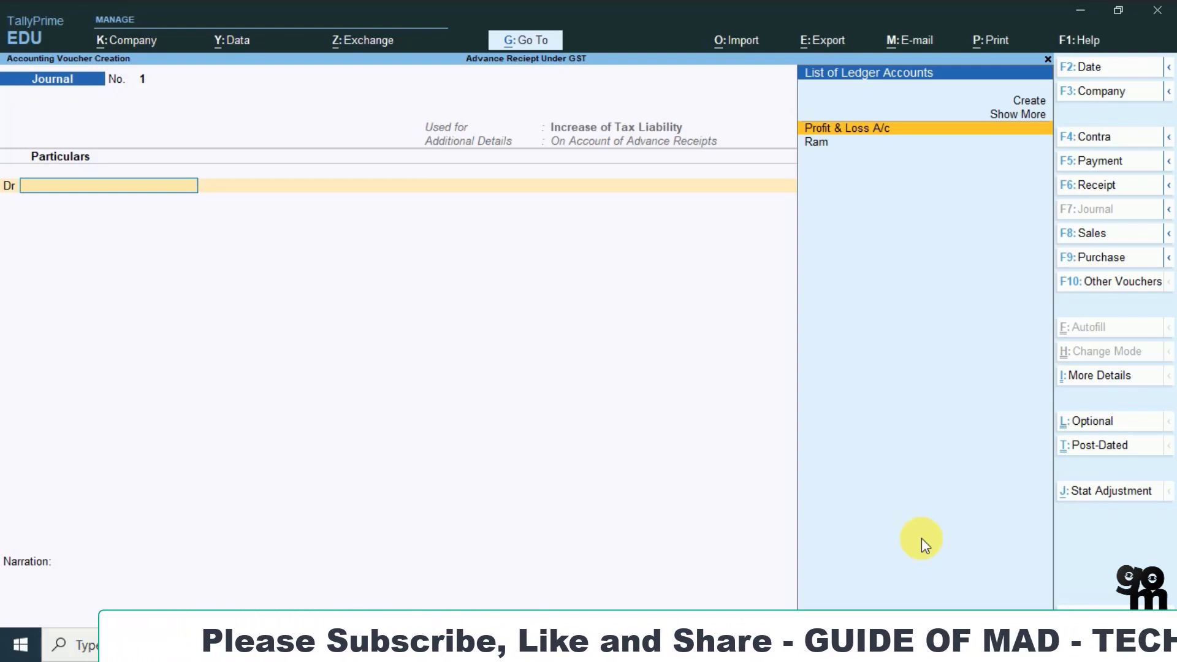
Create the ledger Tax on Advance under Current Assets for the journal's debit line, leaving assessable value calculation as Not Applicable
key("alt+c")
type("Ta")
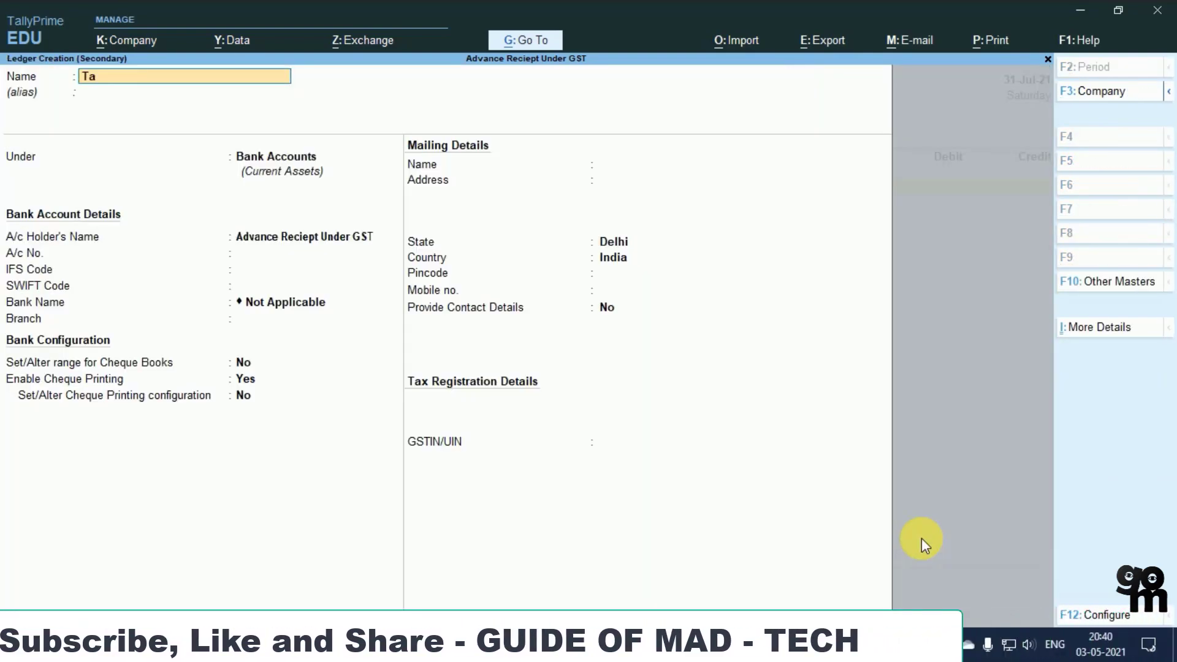
type("x on Advance")
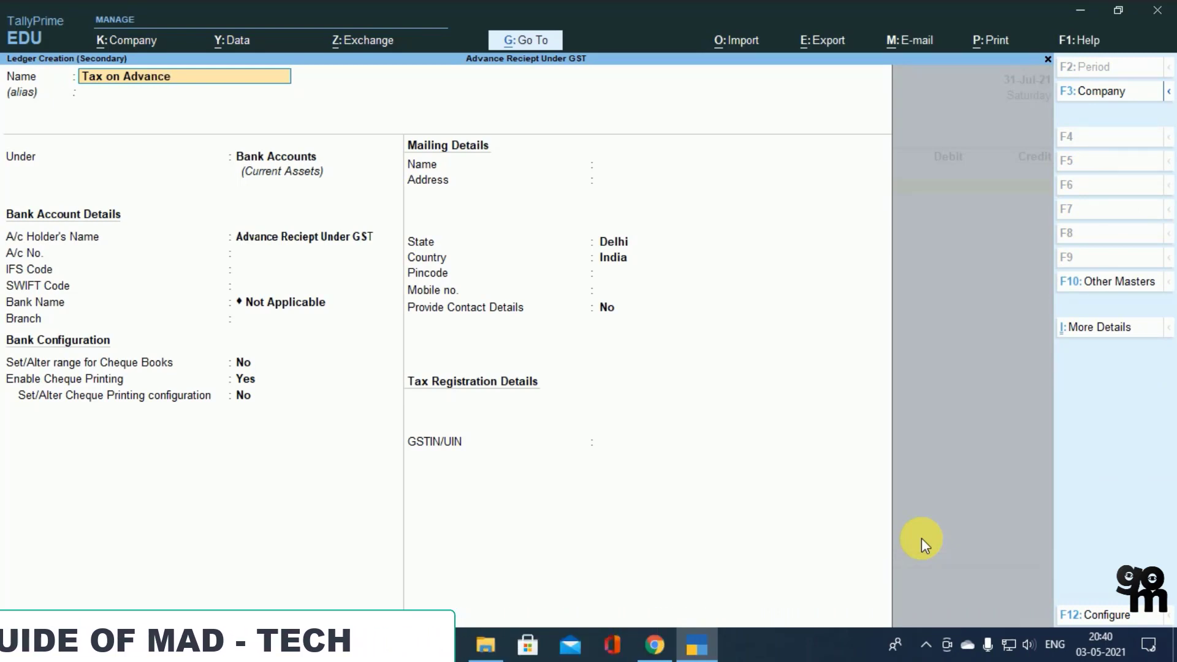
key("Return")
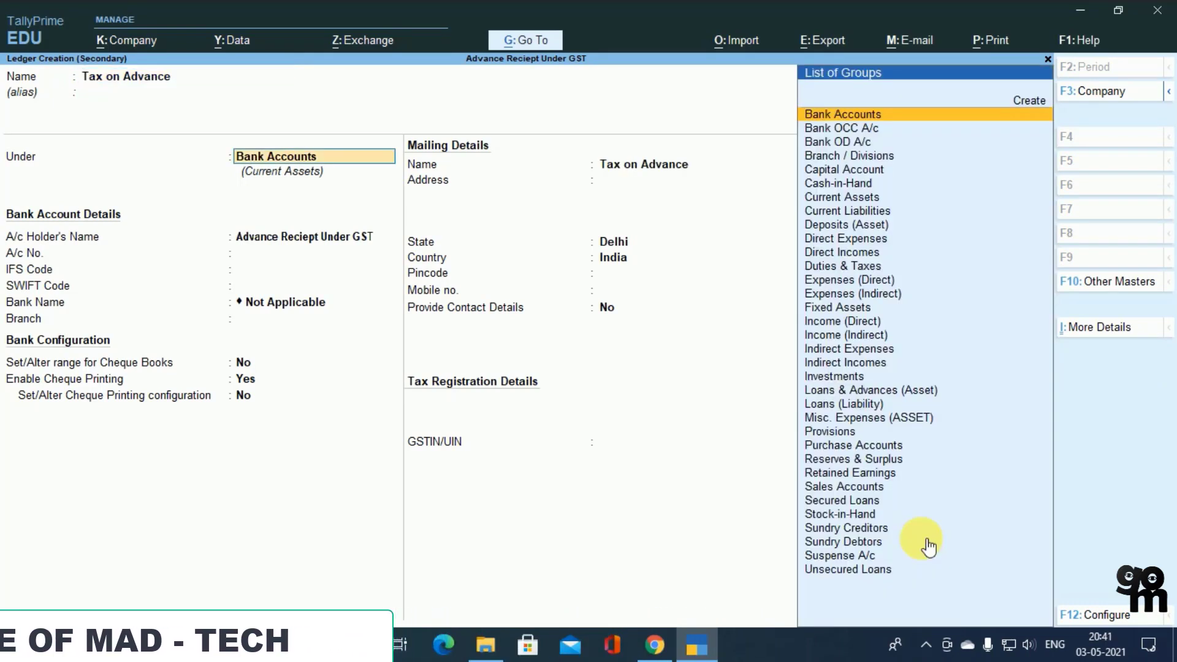
type("Cu")
key("Return")
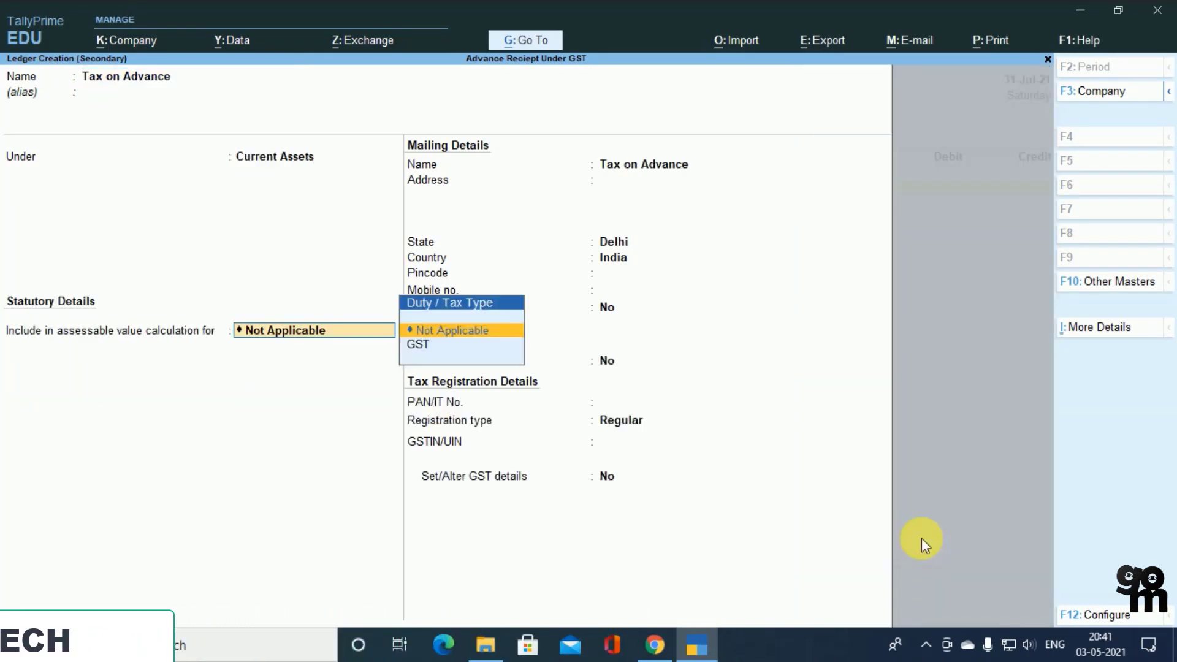
key("Return")
key("Return")
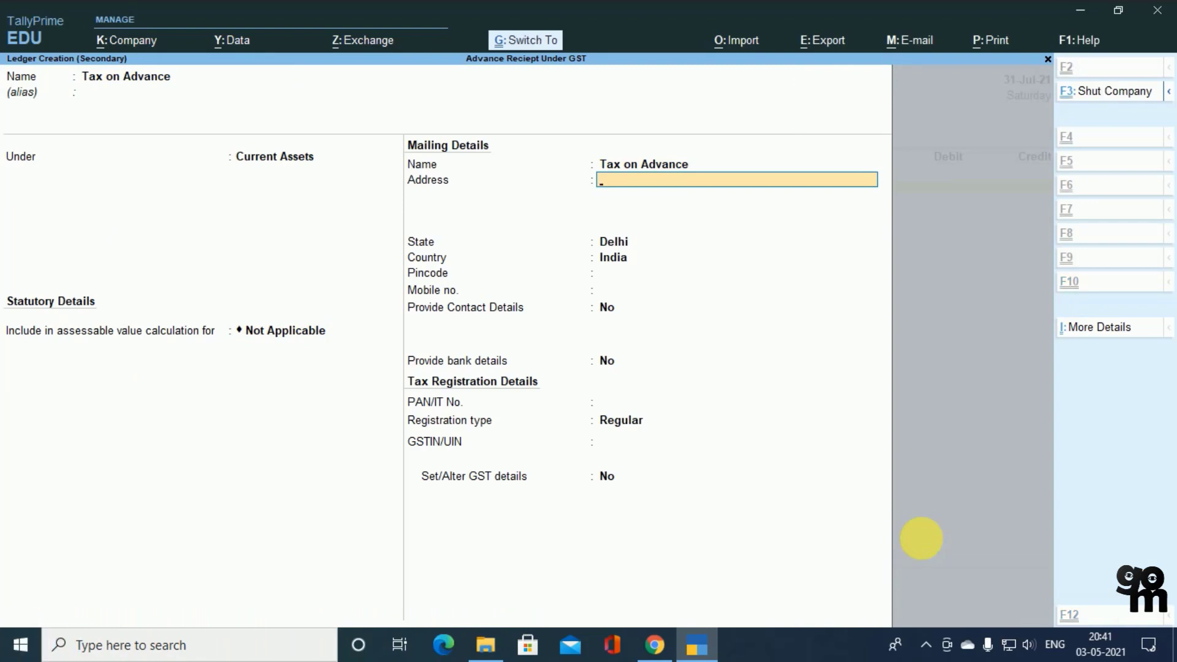
key("ctrl+a")
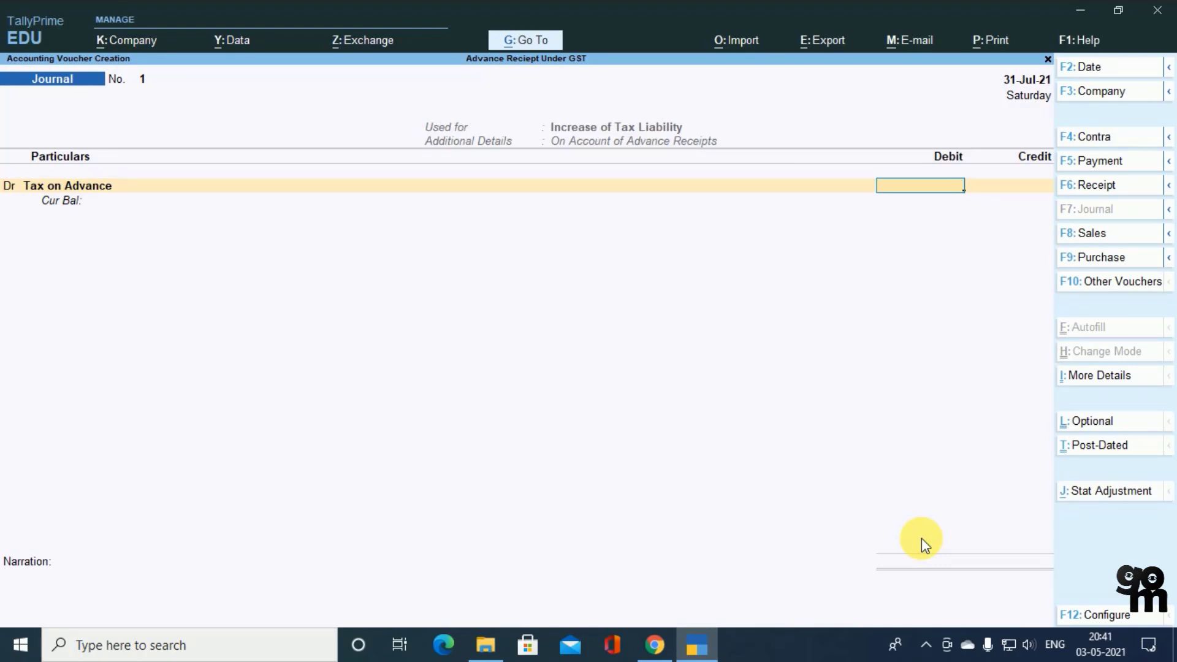
Calculate 7627.12*2 in the built-in calculator and debit 15,254.24 to Tax on Advance
key("ctrl")
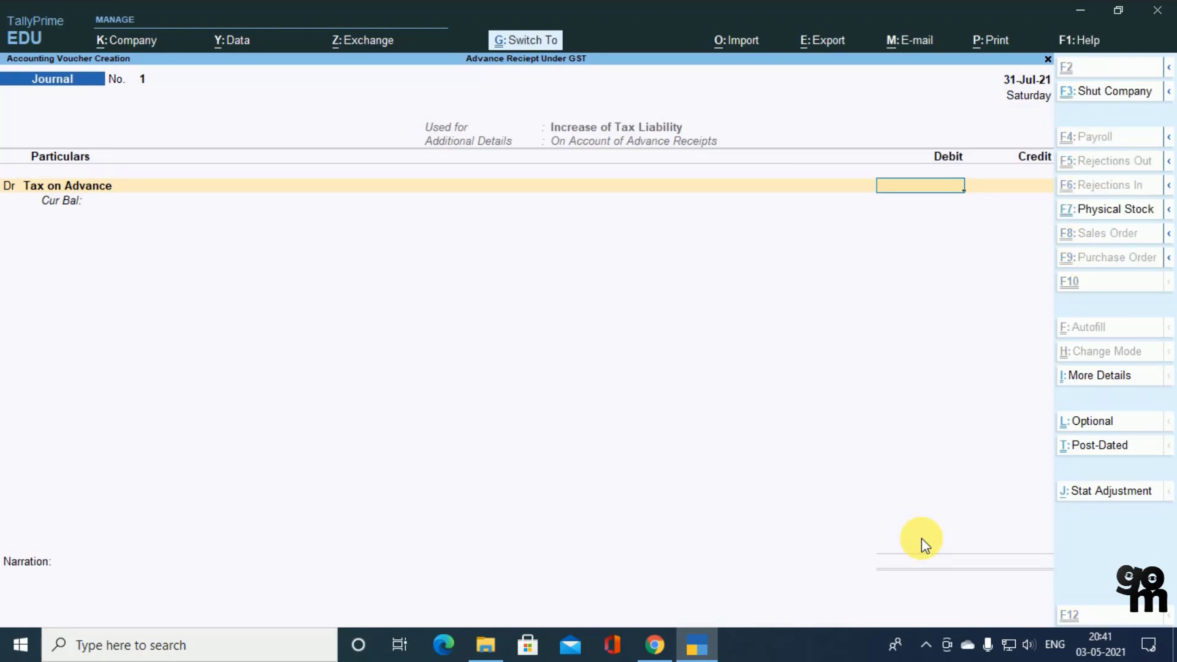
key("ctrl")
key("ctrl+n")
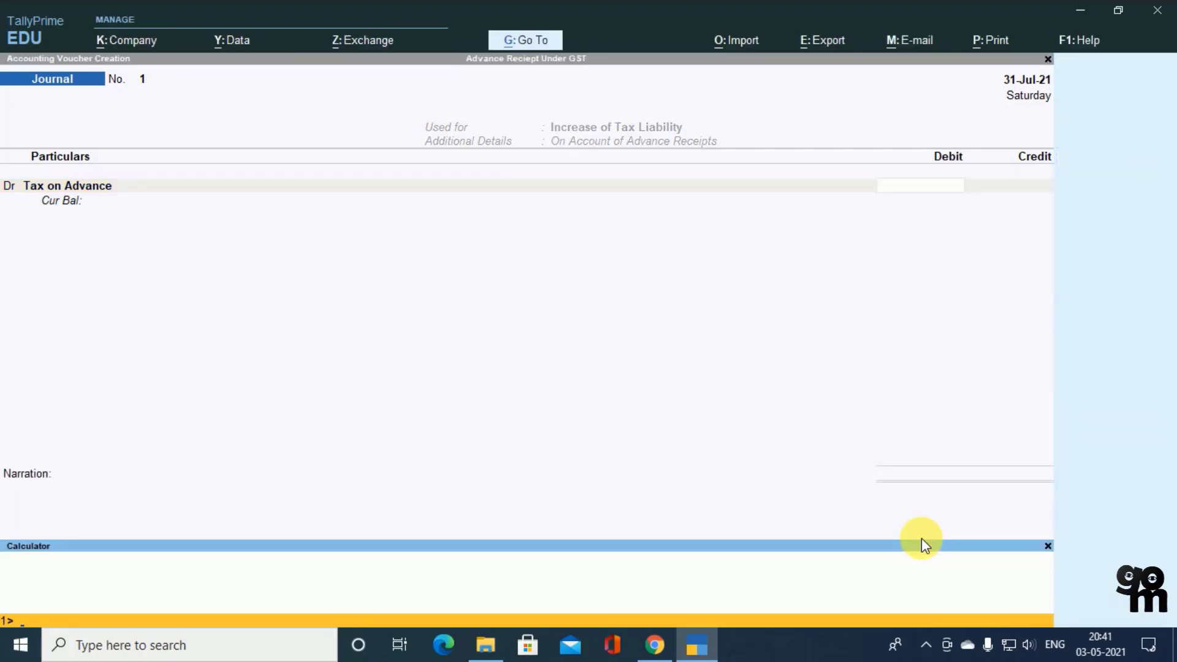
type("7627.12*2")
key("Return")
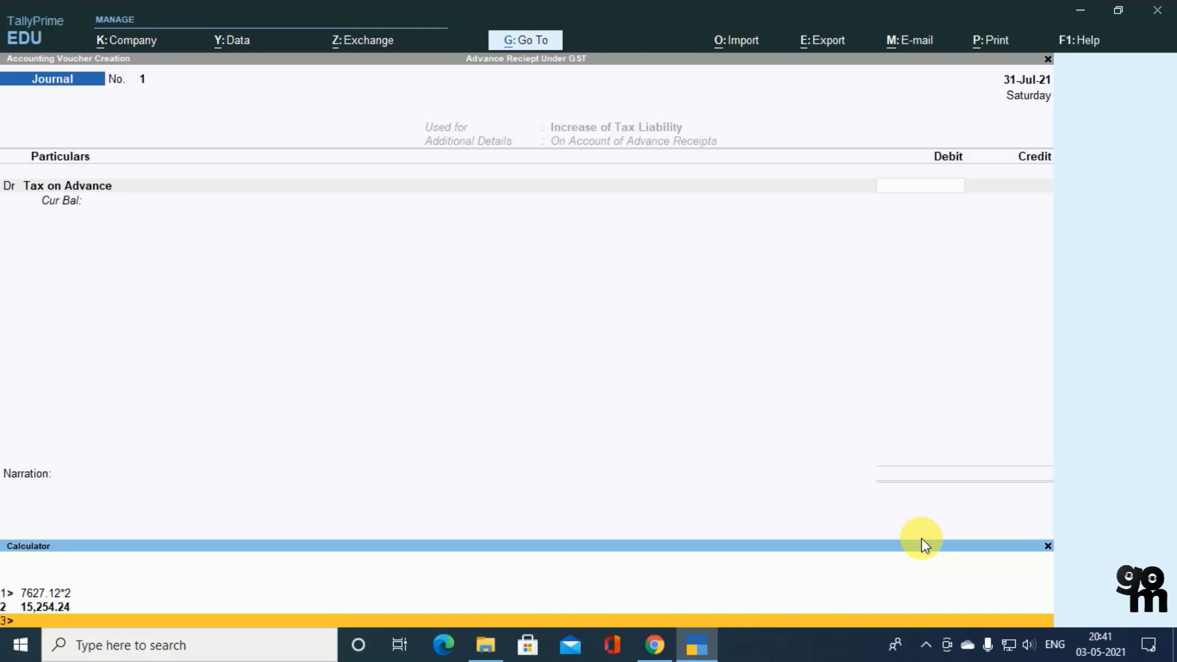
key("ctrl+m")
type("15")
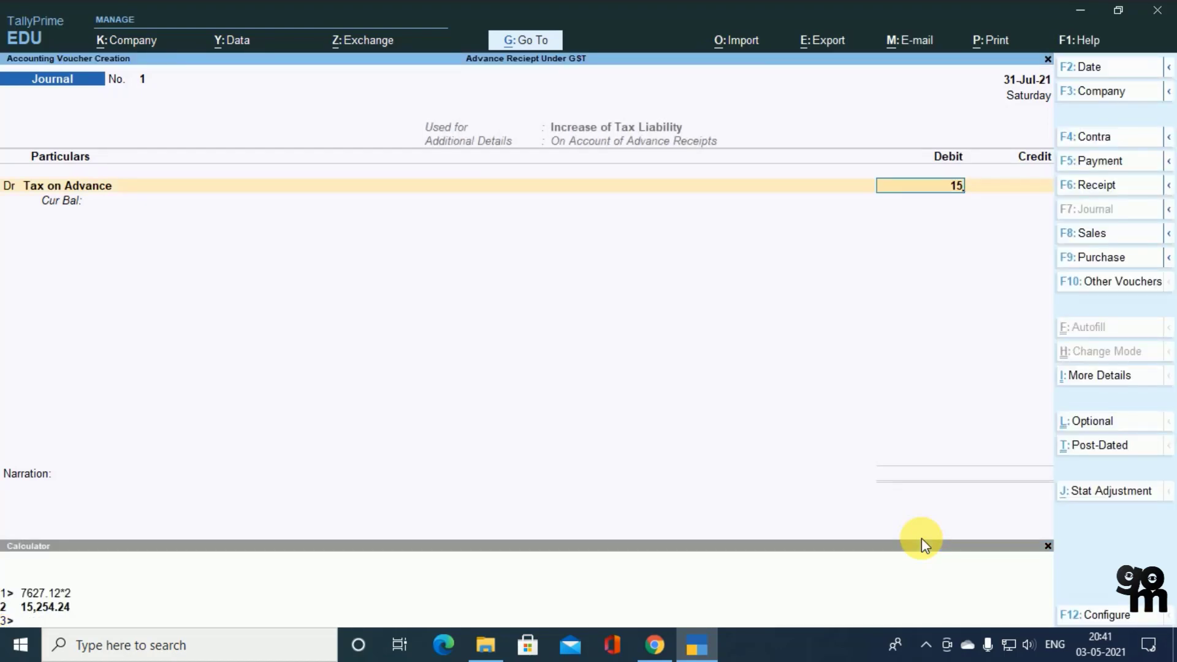
type("254.24")
key("Return")
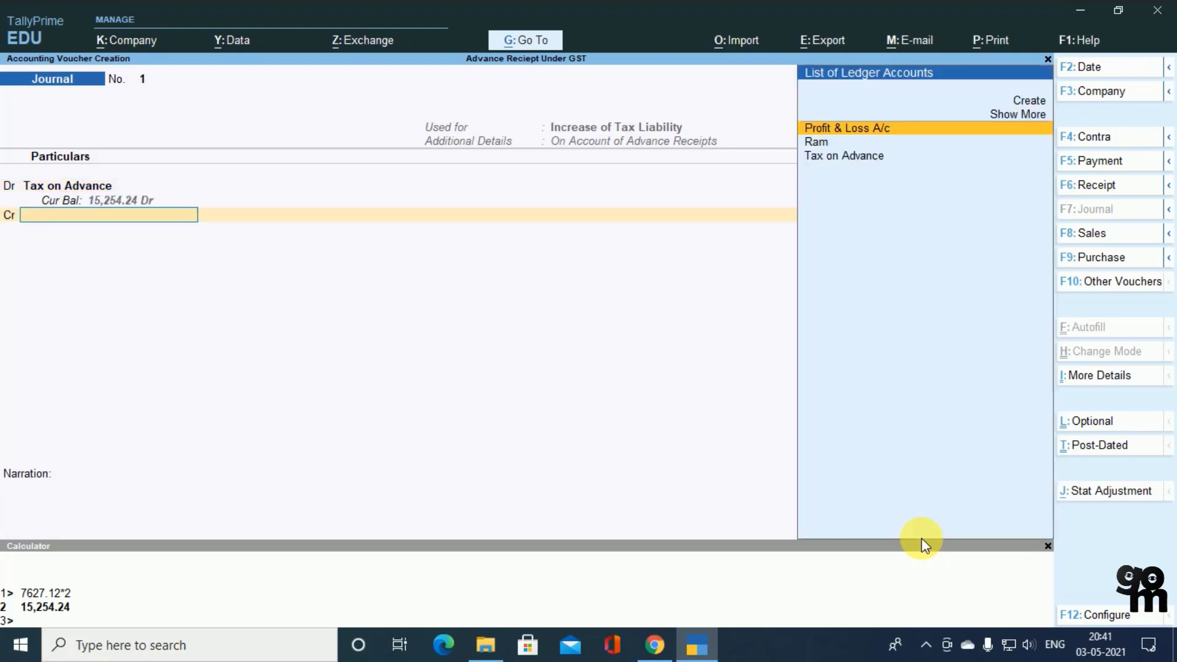
Create the ledger CGST under Duties & Taxes with duty type GST and tax type Central Tax for the first credit line
key("alt+c")
type("C")
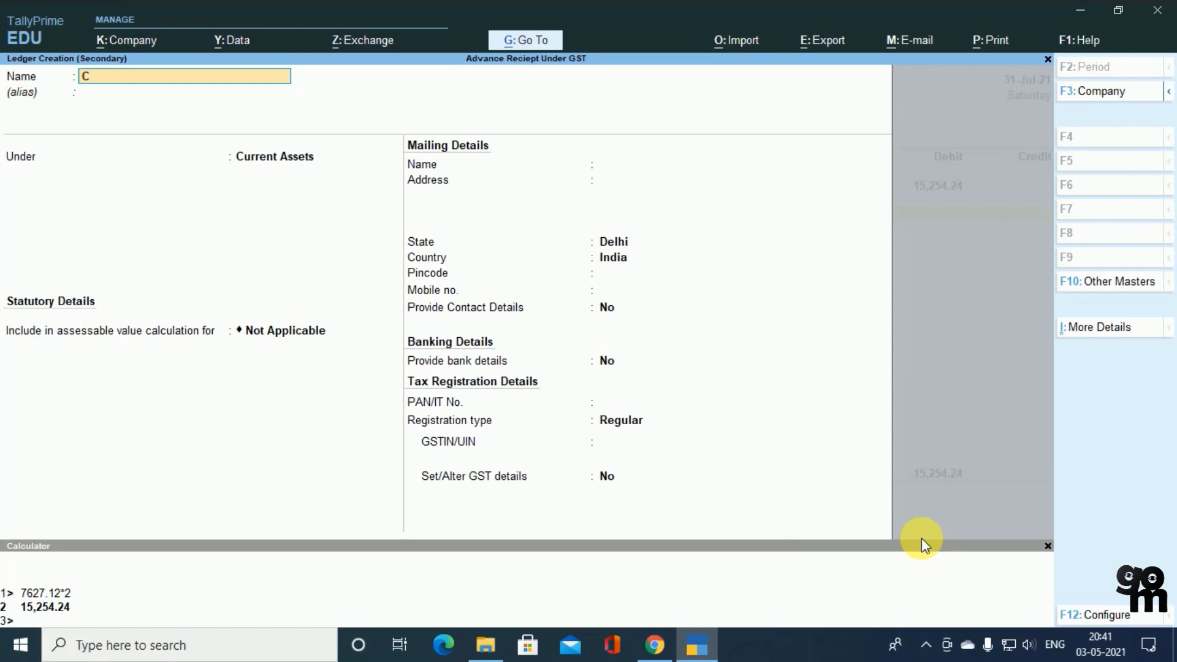
type("GST")
key("Return")
key("Return")
type("DU")
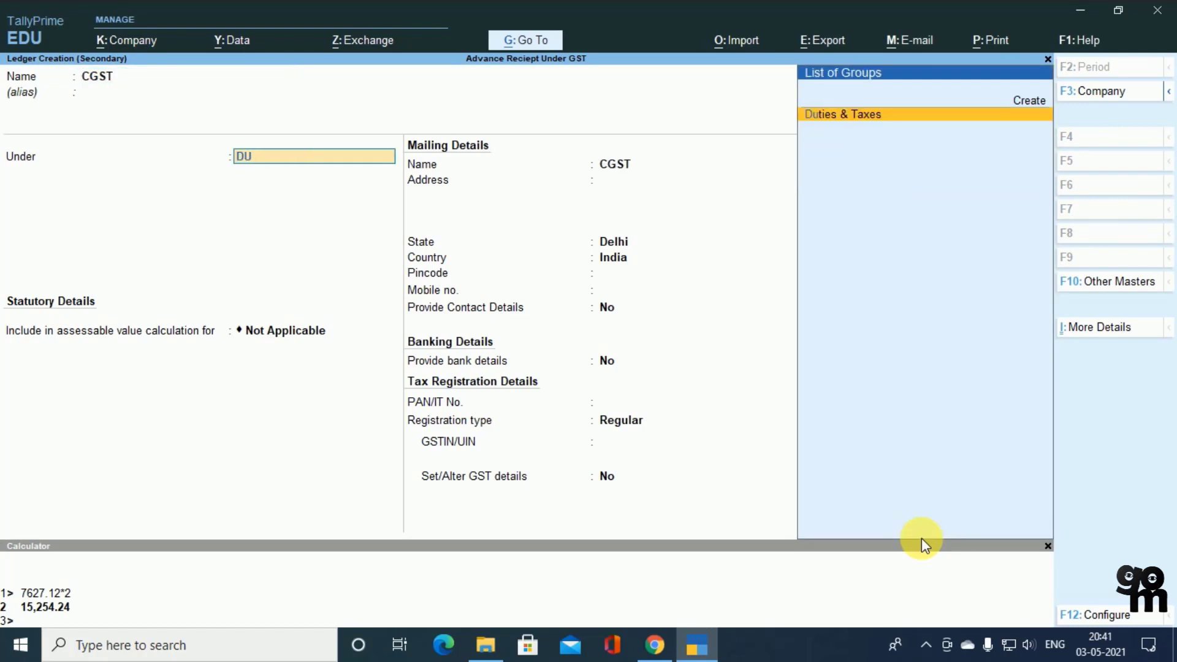
key("Return")
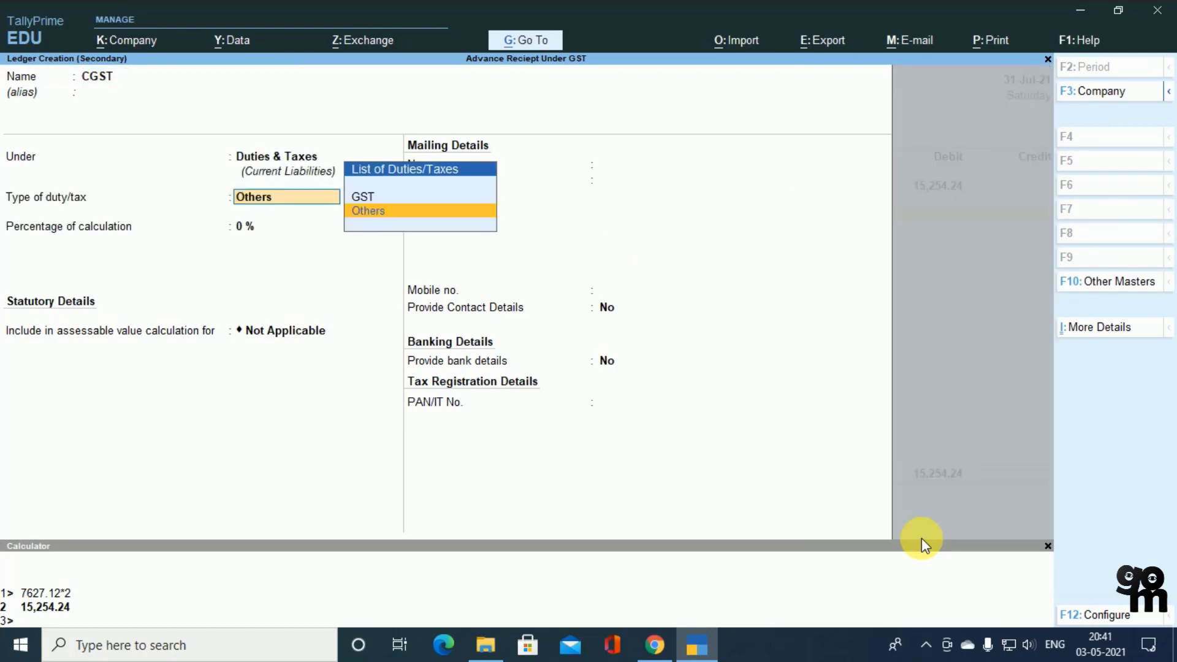
key("Up")
key("Return")
key("Return")
key("Return")
key("Return")
key("Return")
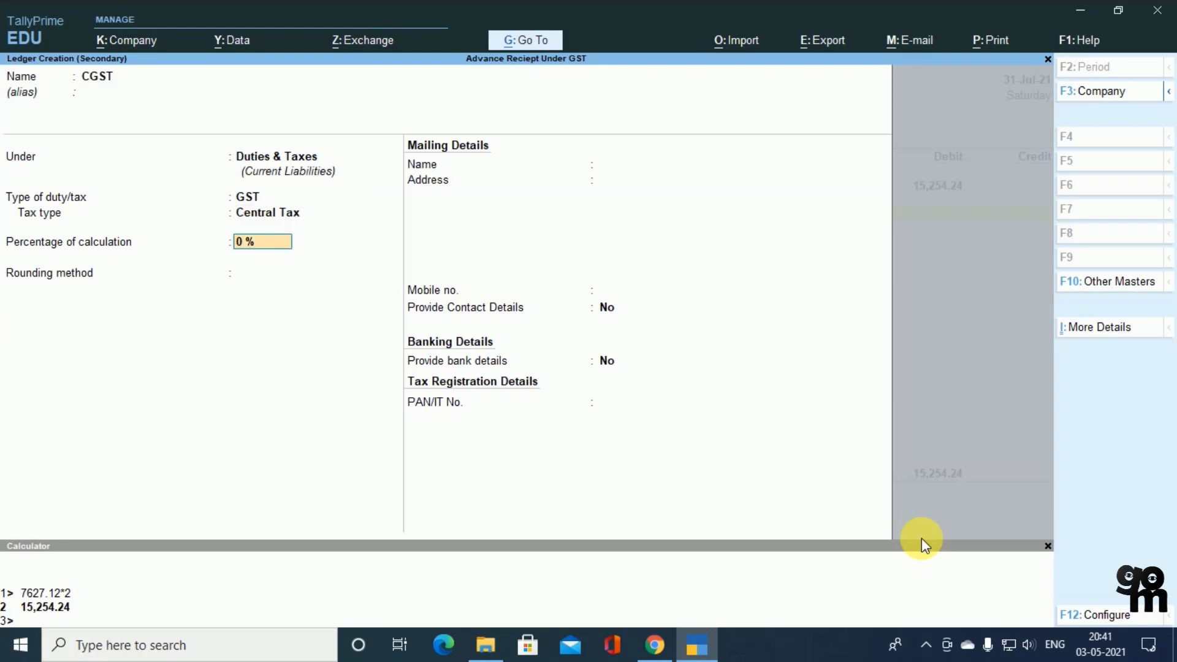
key("Return")
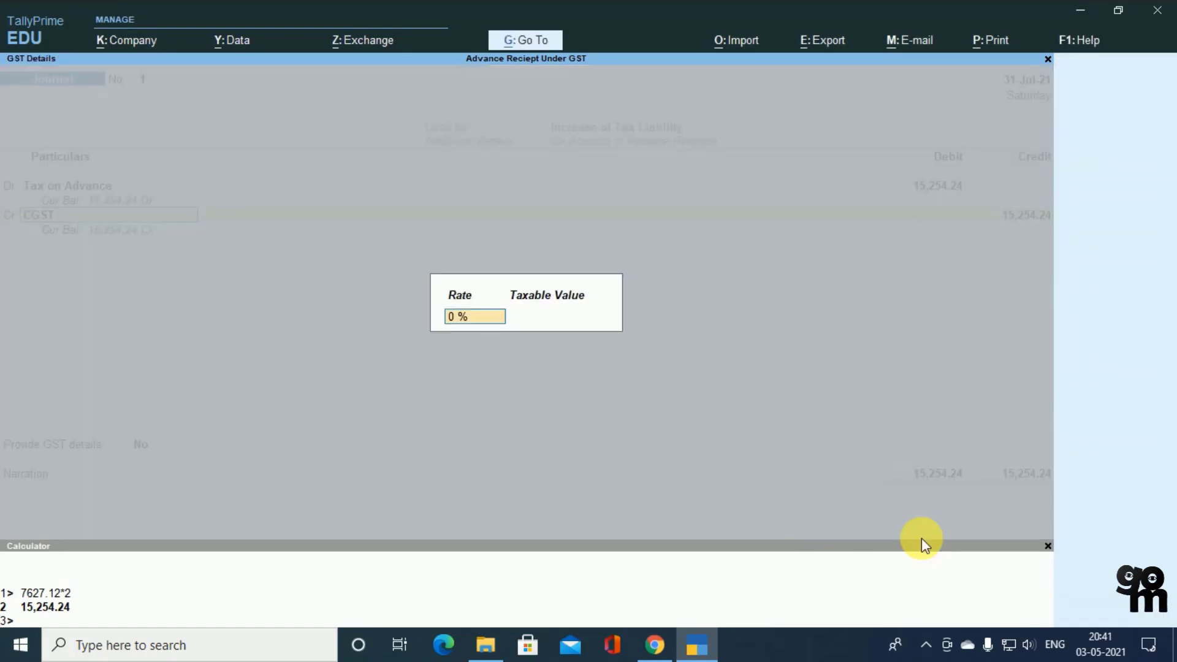
Give the CGST line a 9% rate on a taxable value of 84,745.76 and credit it with 7,627.12
type("9")
key("Return")
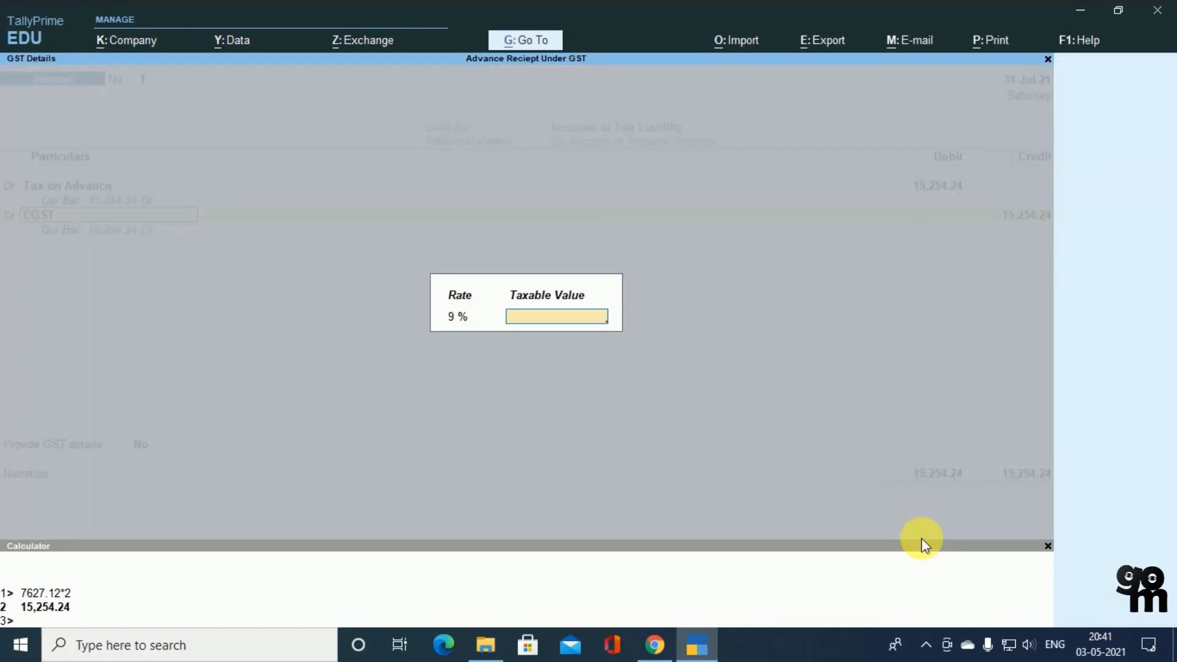
type("84745.76")
key("Return")
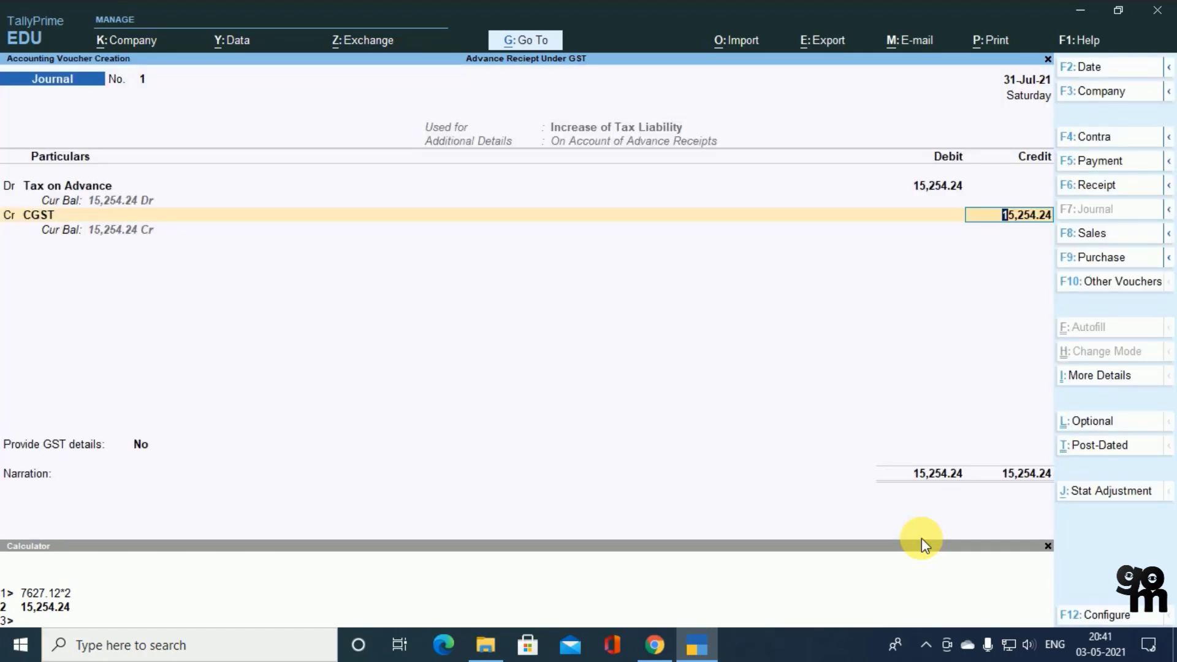
key("BackSpace")
type("7627.12")
key("Return")
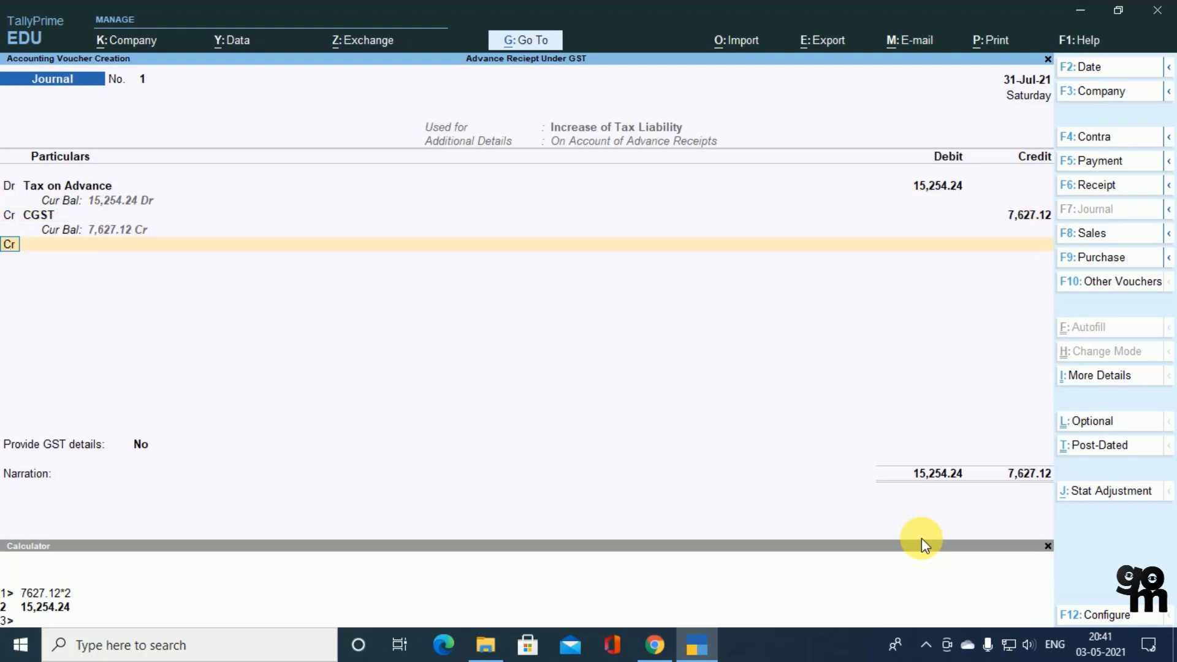
Create the ledger SGST under Duties & Taxes with duty type GST and tax type State Tax for the second credit line
key("Return")
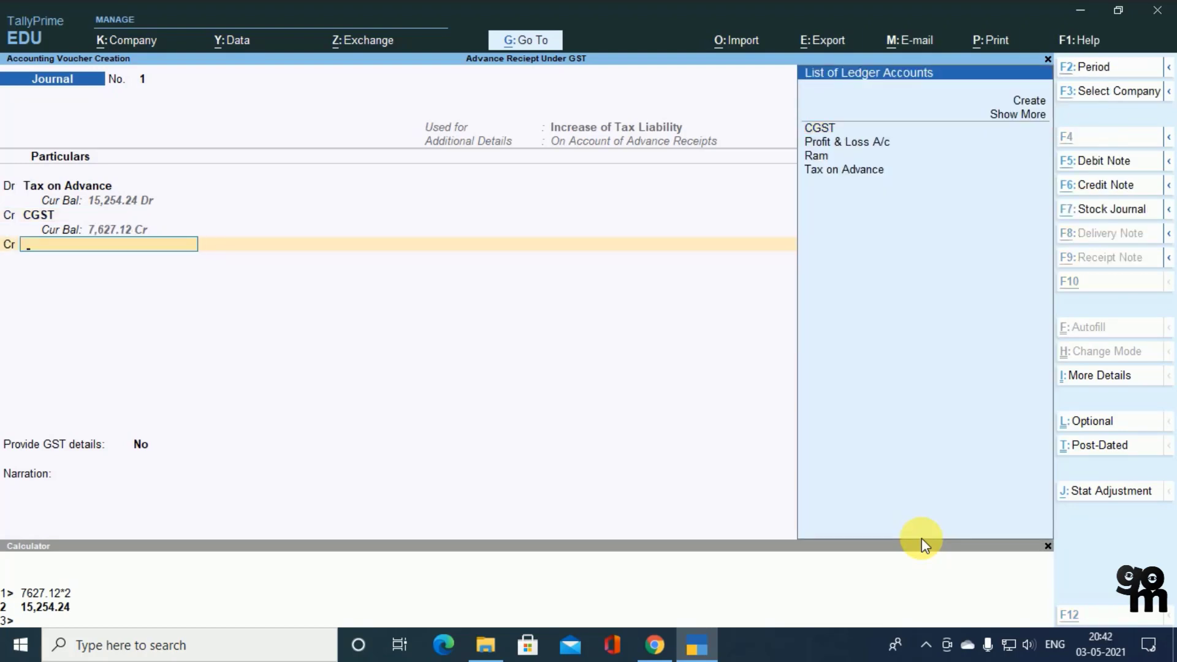
key("alt+c")
type("SGST")
key("Return")
key("Return")
key("Return")
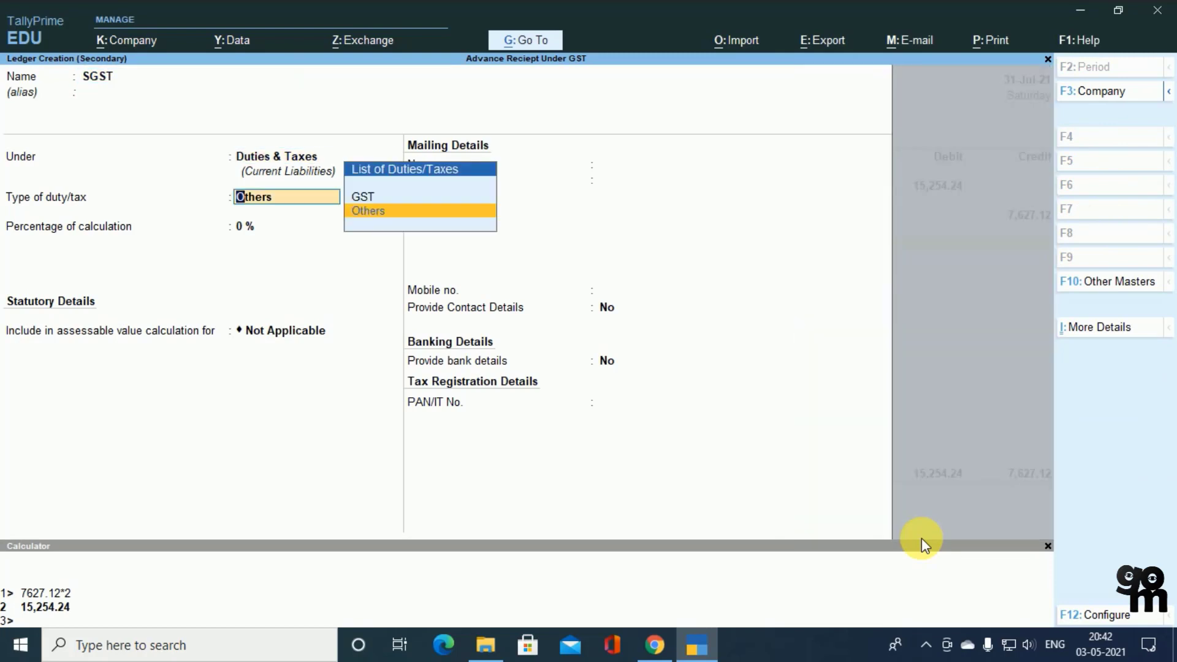
key("Up")
key("Return")
key("Down")
key("Down")
key("Down")
key("Return")
key("Return")
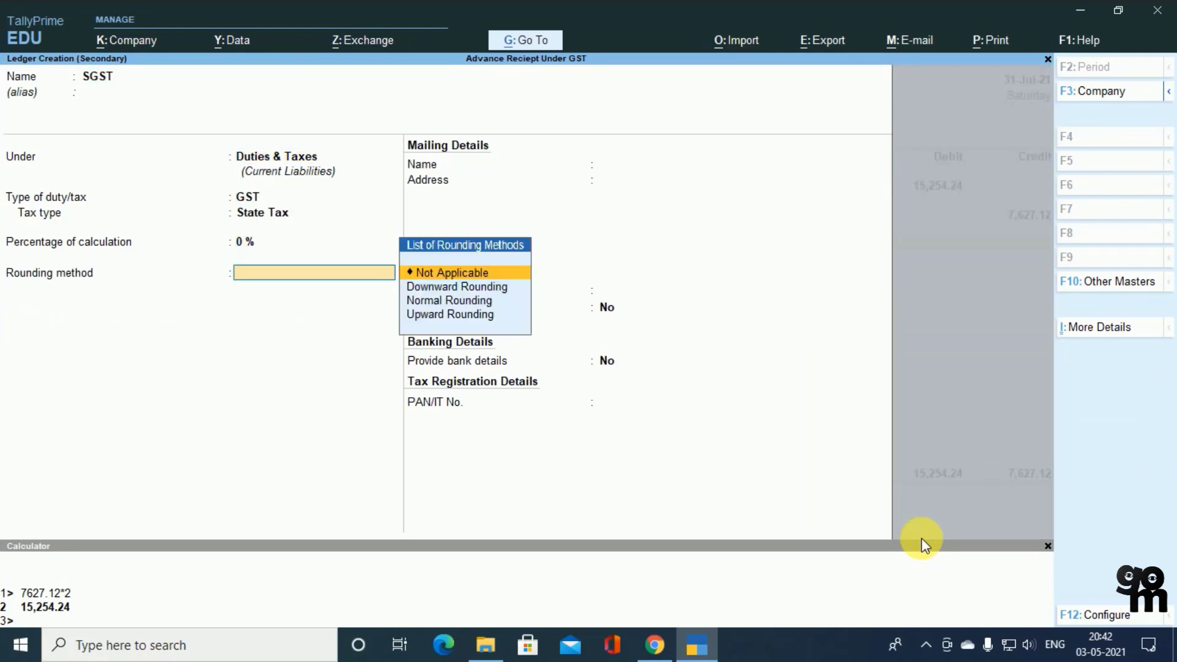
key("Return")
key("Return")
key("Return")
Accept the 9% rate, the 84,745.76 taxable value and the 7,627.12 credit for the SGST line
key("Return")
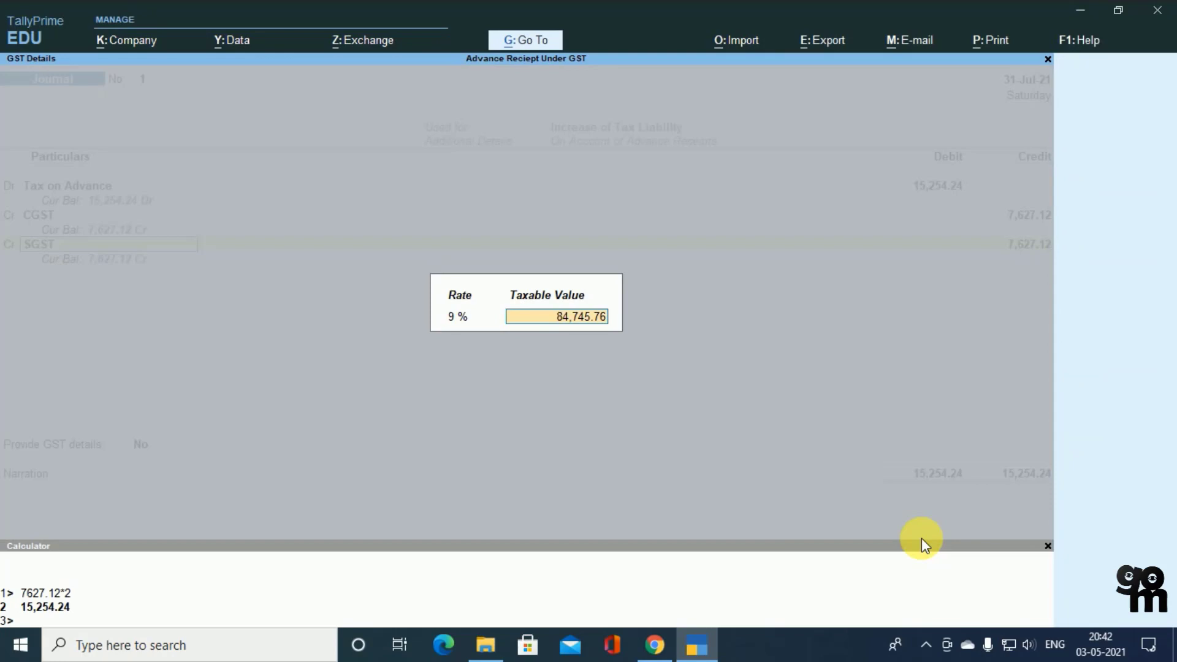
key("Return")
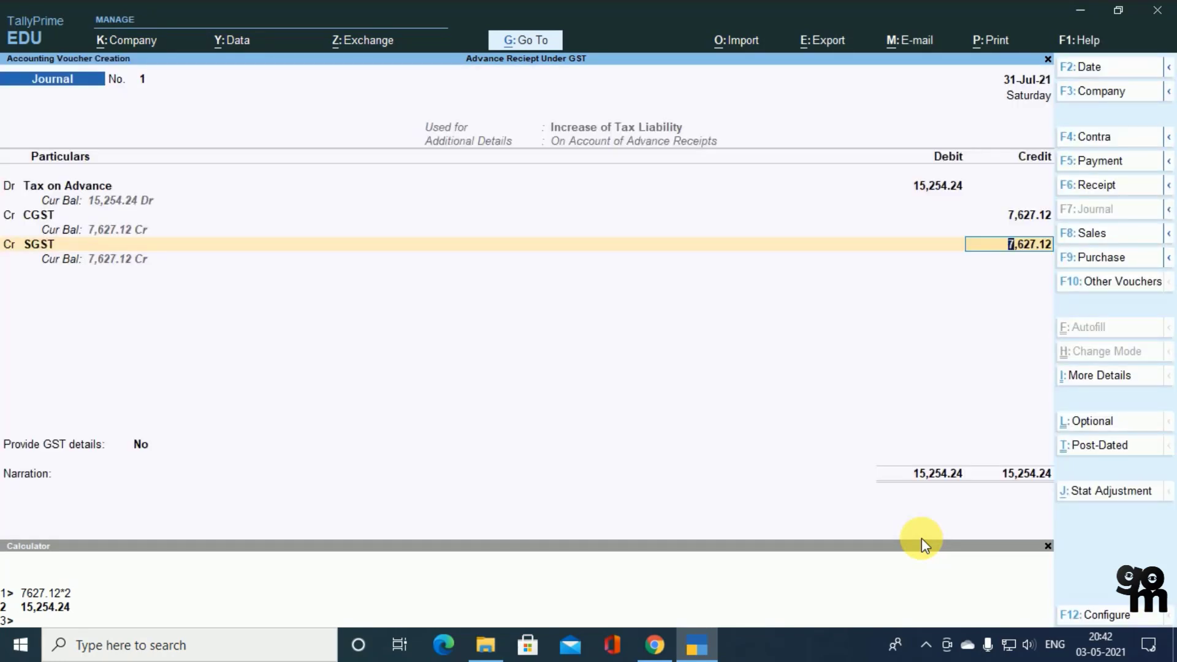
key("Return")
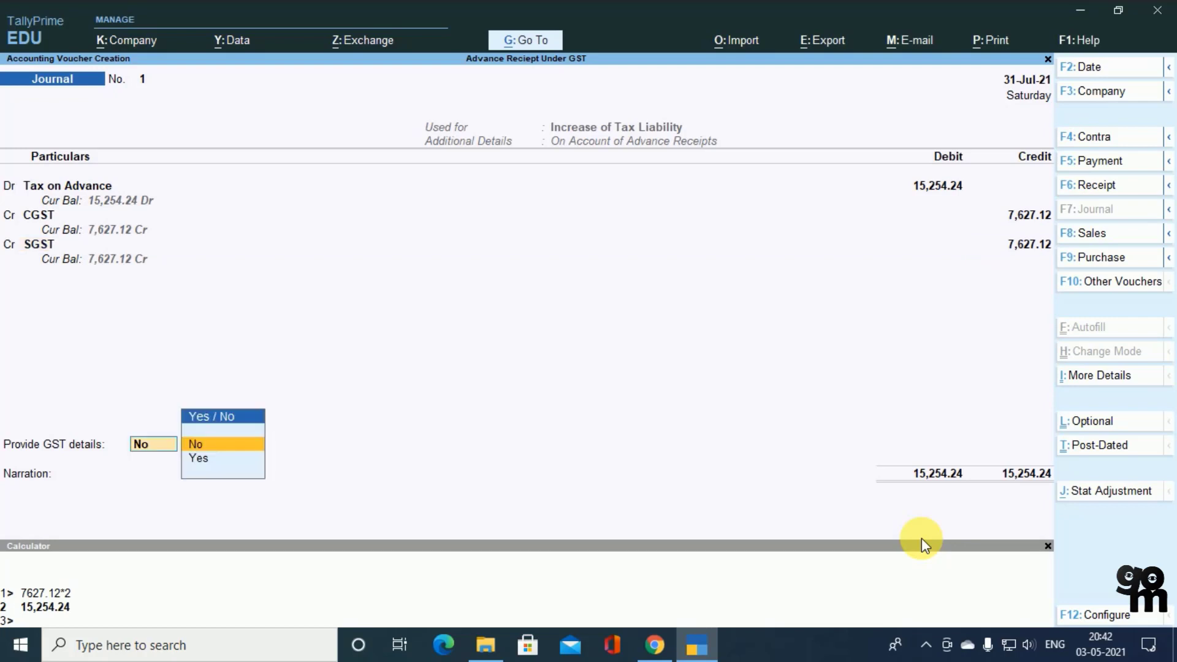
Provide the journal's GST advance details with the customer's ledger, place of supply Delhi and registration type Unregistered, and save the voucher
key("Down")
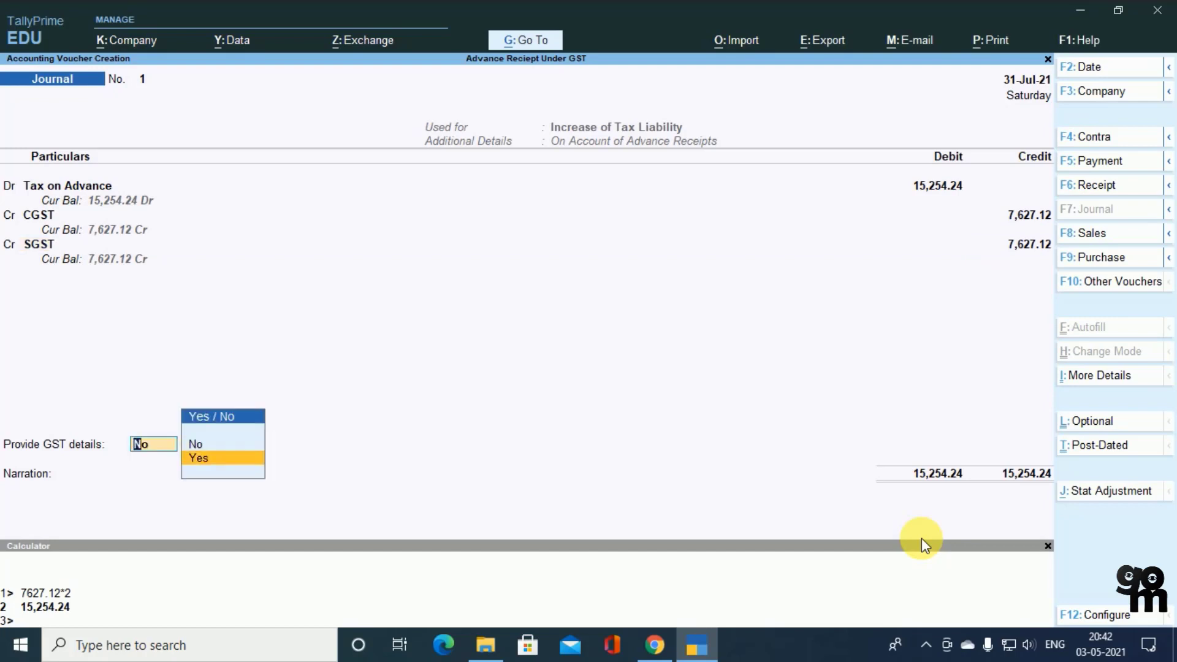
key("BackSpace")
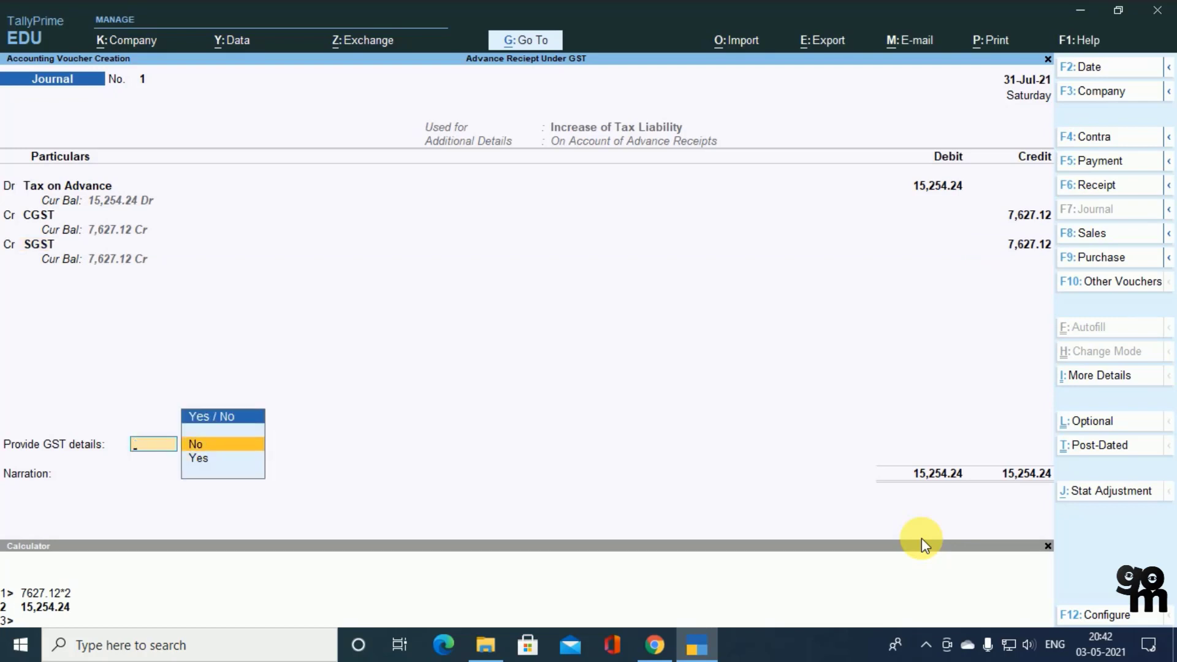
type("y")
key("Return")
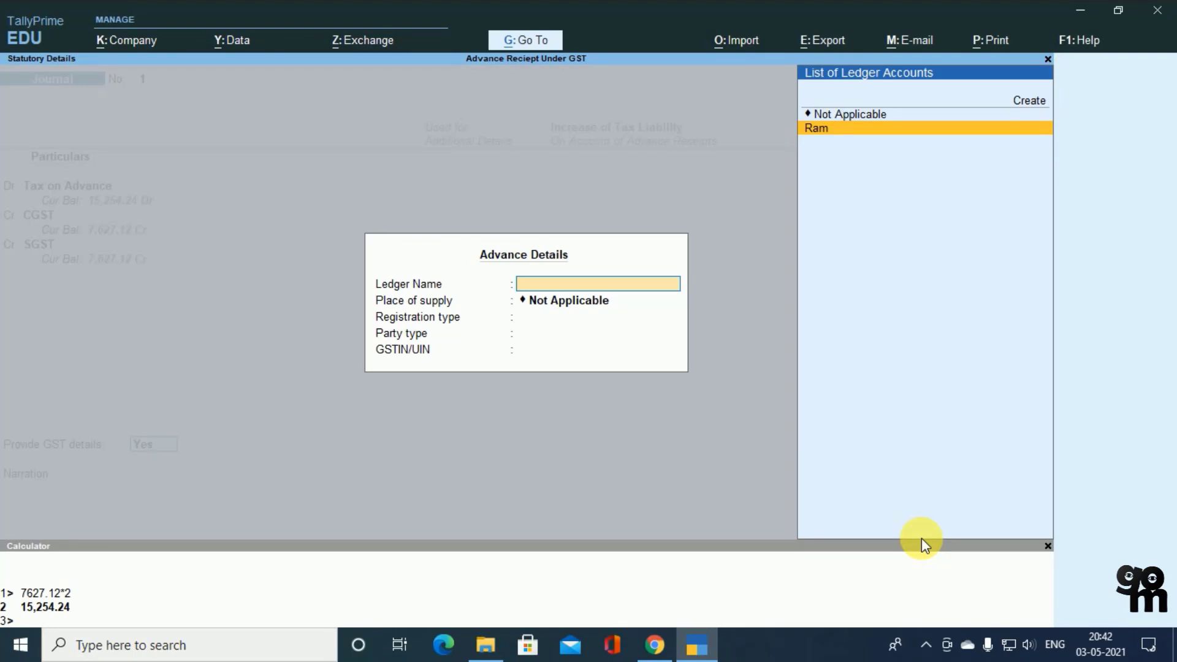
key("Return")
key("Return")
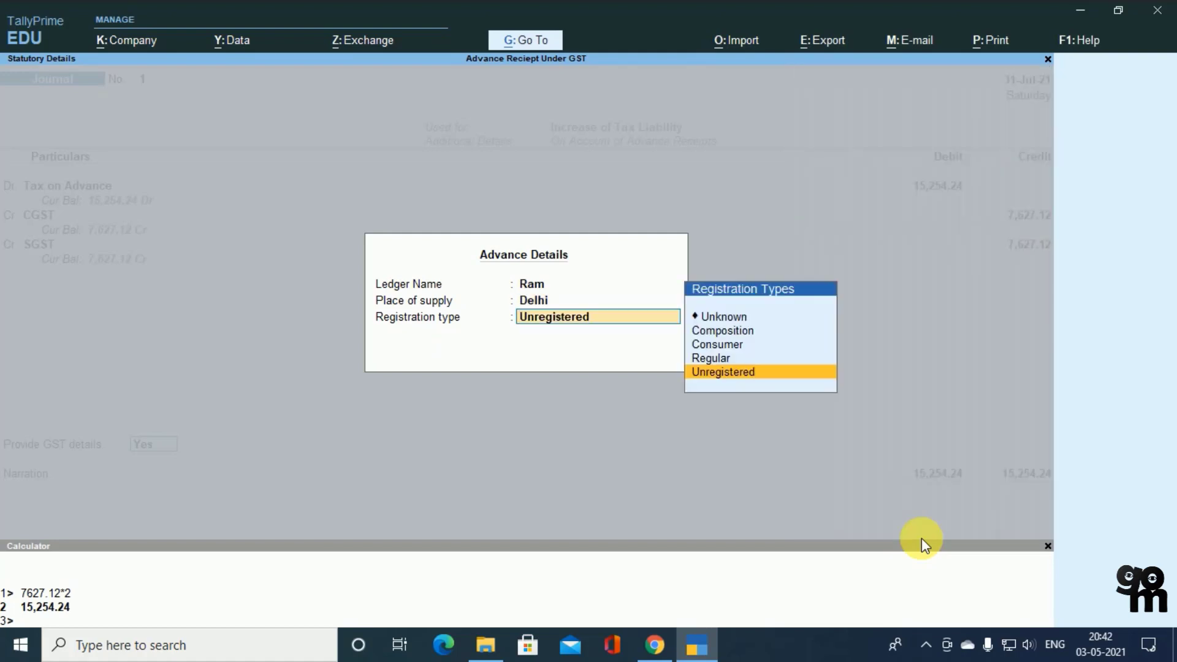
key("Return")
key("Return")
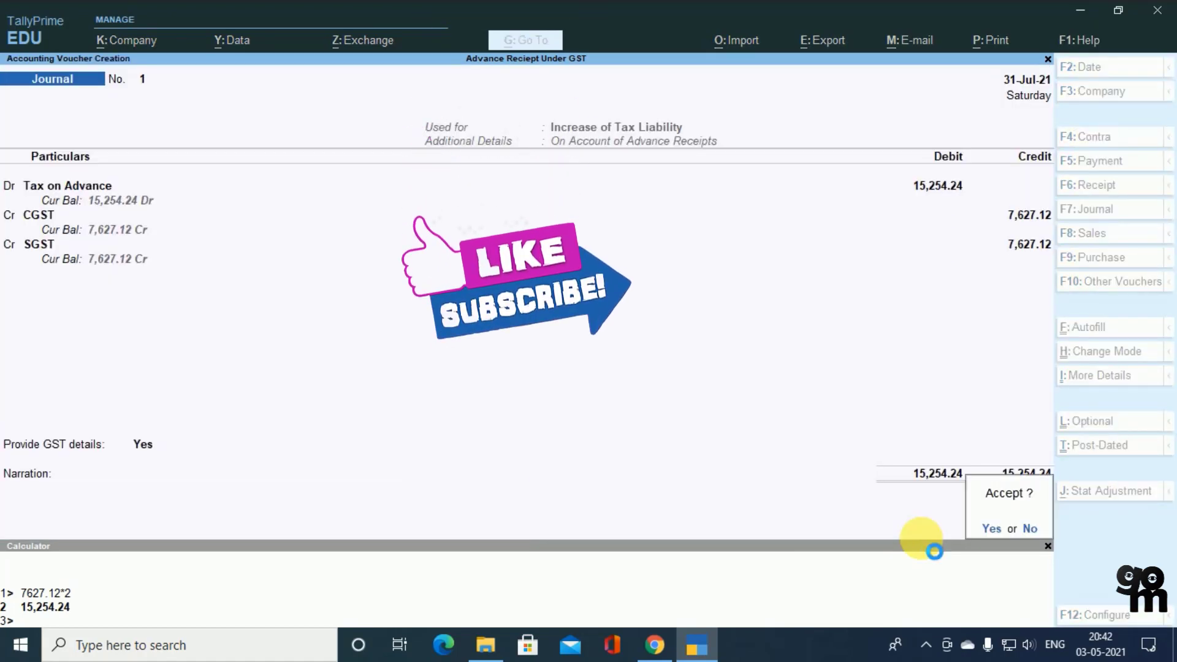
key("Return")
Return to the GSTR-1 summary and set its period from 1-7-2021 to 31-7-2021
key("Escape")
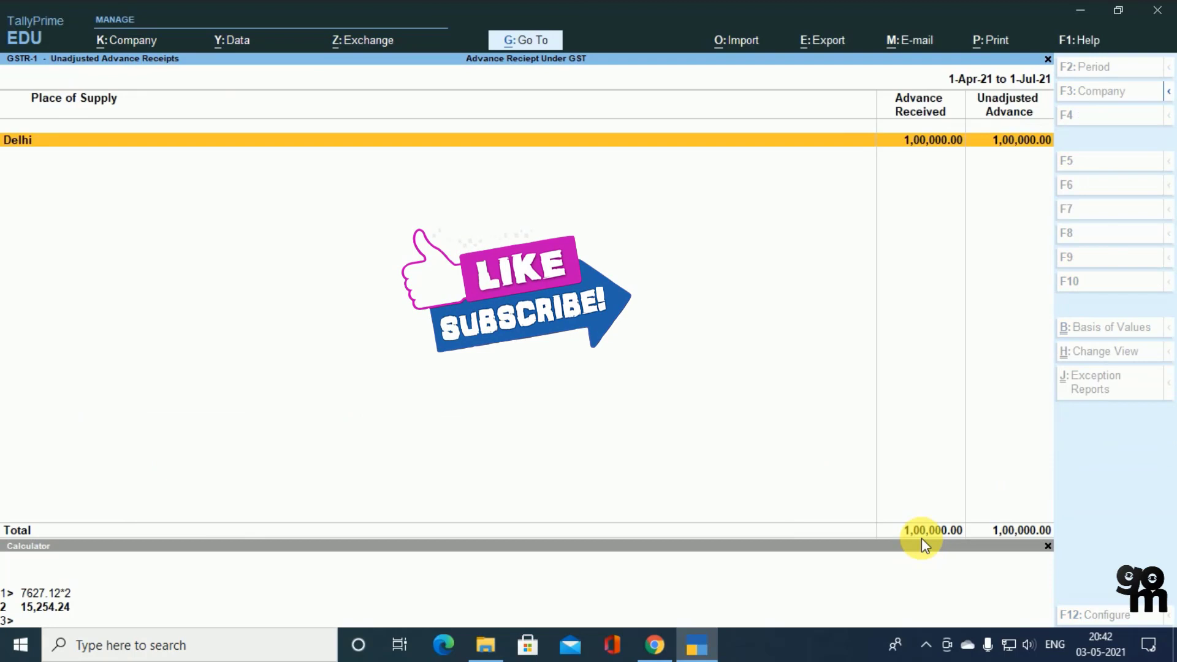
key("Escape")
key("ctrl+n")
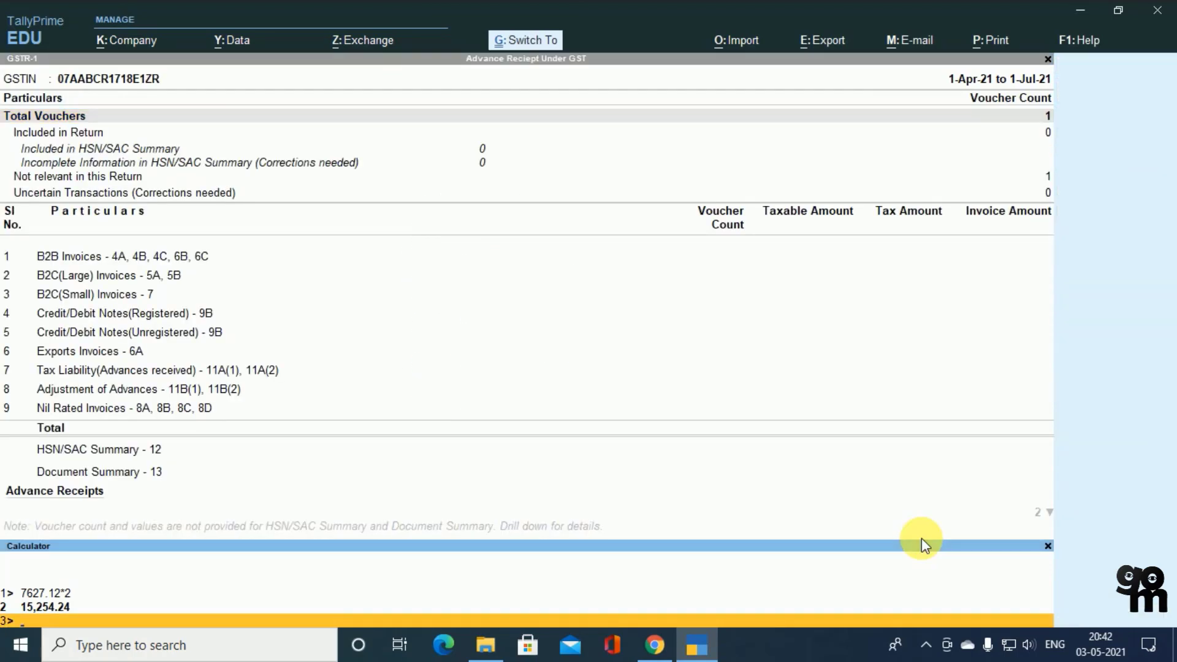
key("ctrl+m")
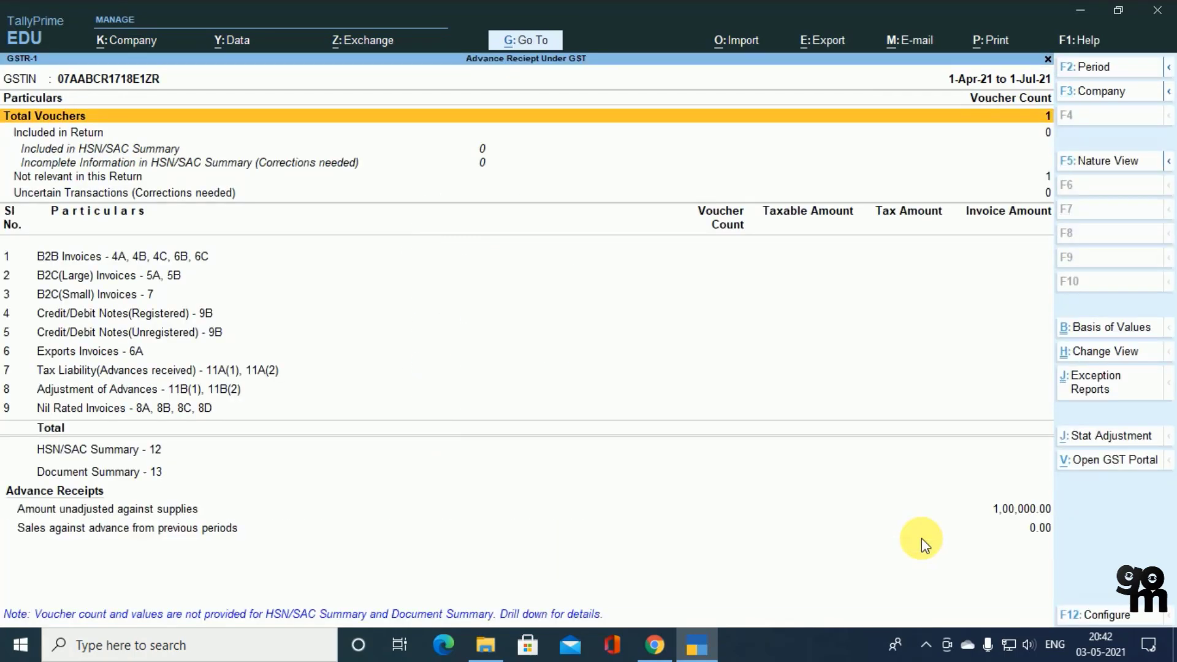
key("F2")
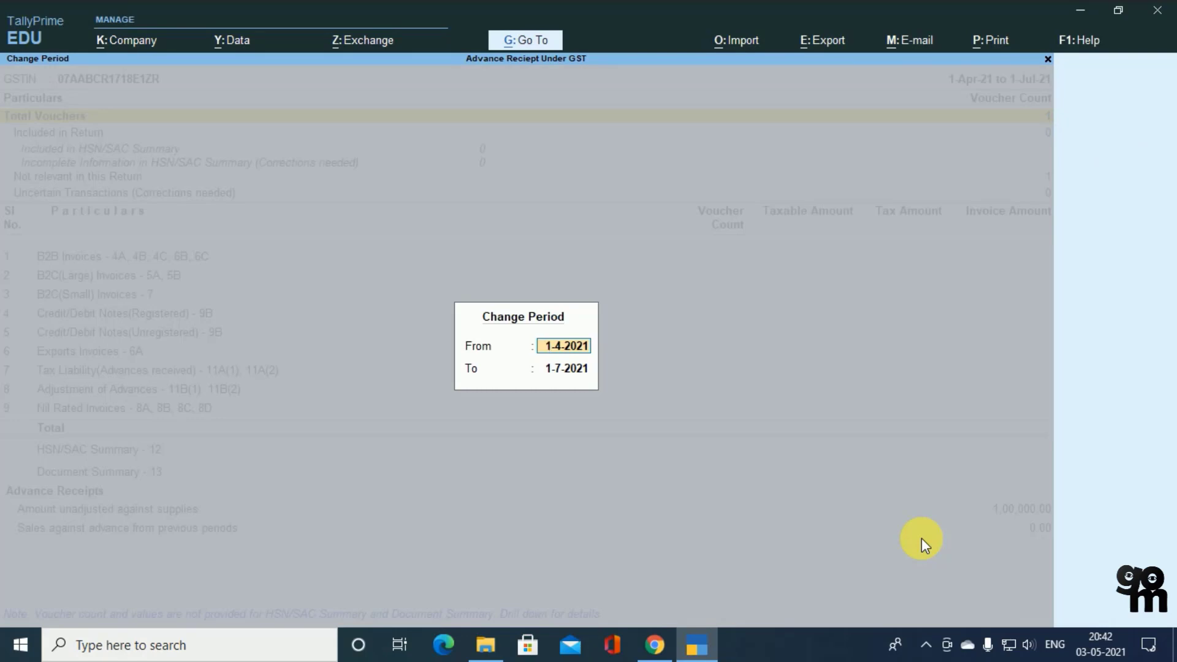
type("1.7")
key("Return")
key("BackSpace")
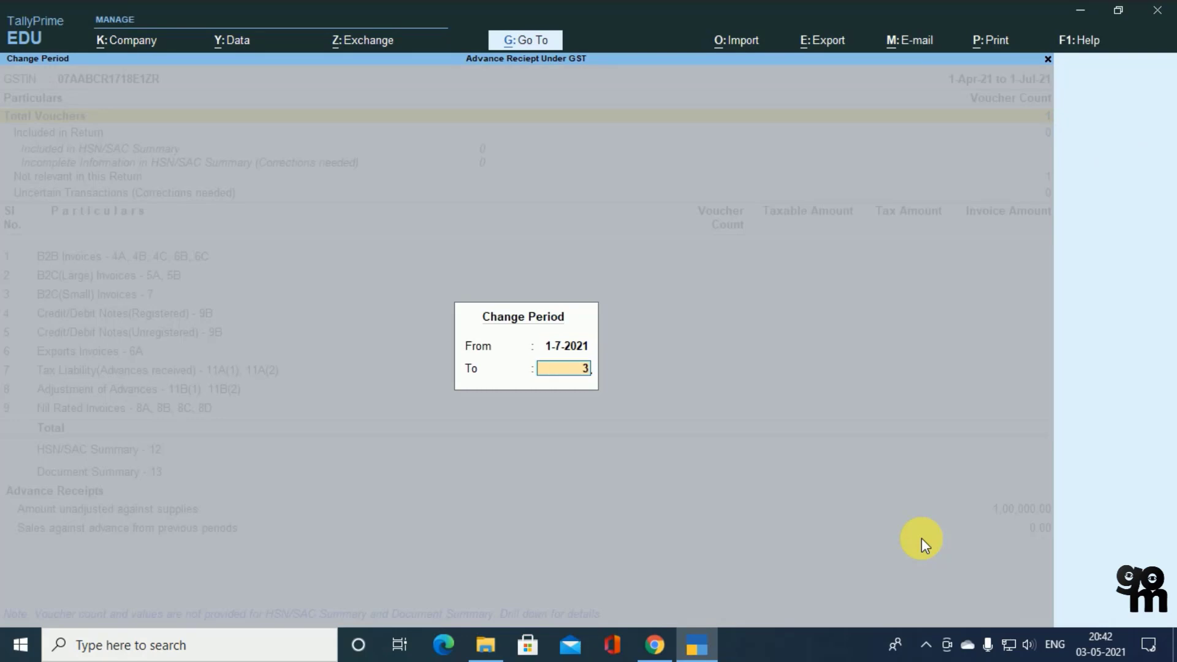
type("31.7")
key("Return")
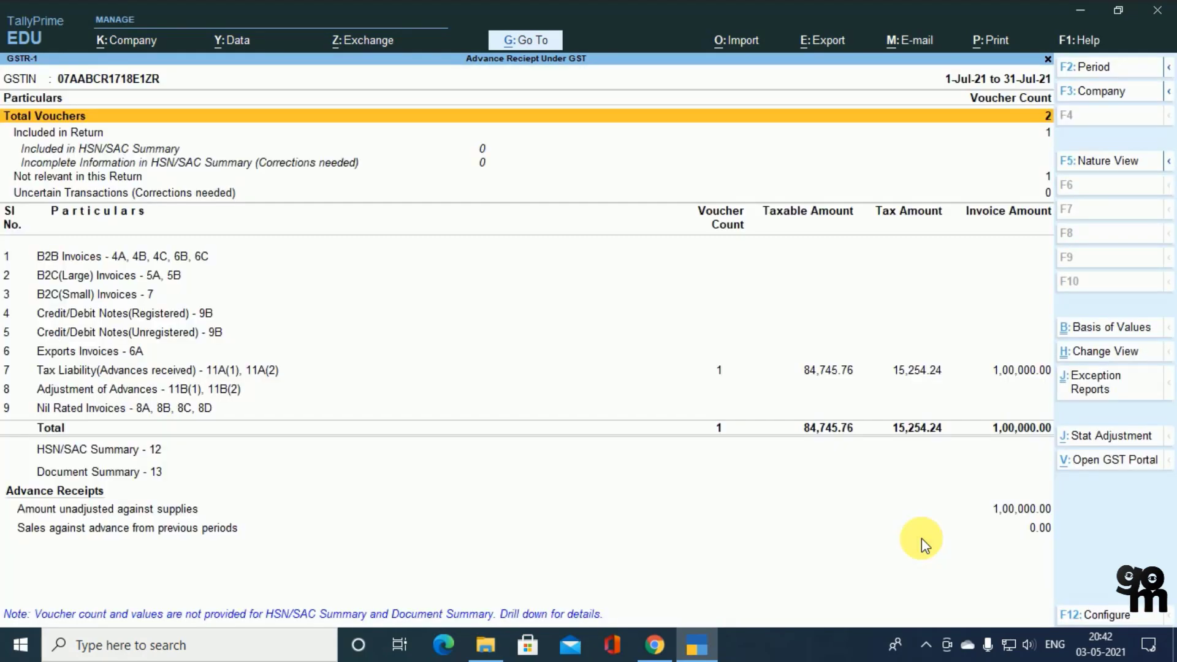
Examine the Tax Liability (Advances received) row in GSTR-1 for its taxable, tax and invoice amounts
key("Down")
key("Down")
key("Down")
key("Down")
key("Down")
key("Down")
key("Down")
key("Down")
key("Down")
key("Down")
key("Down")
key("Down")
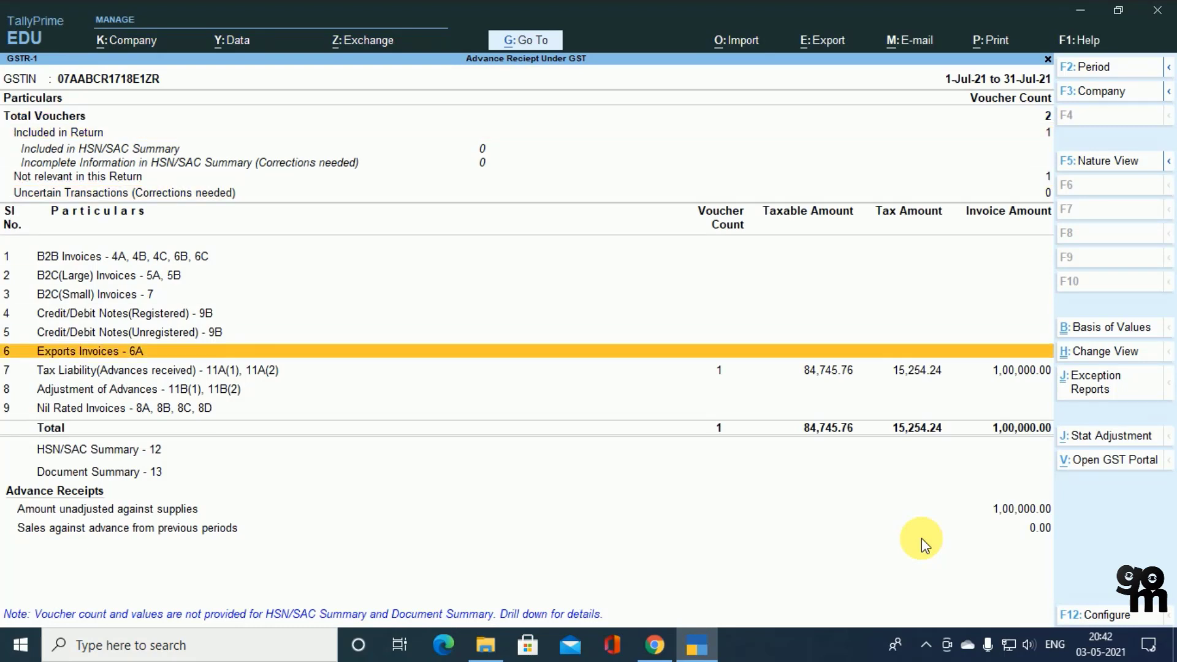
key("Down")
key("Down")
key("Down")
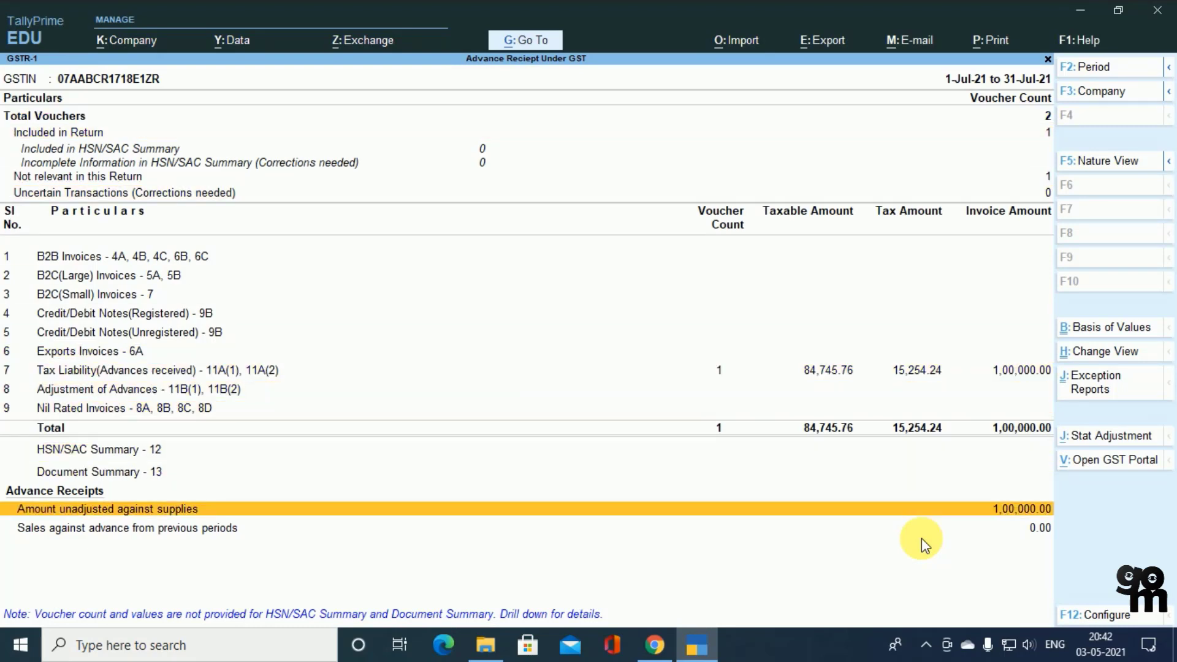
key("Up")
key("Up")
key("Up")
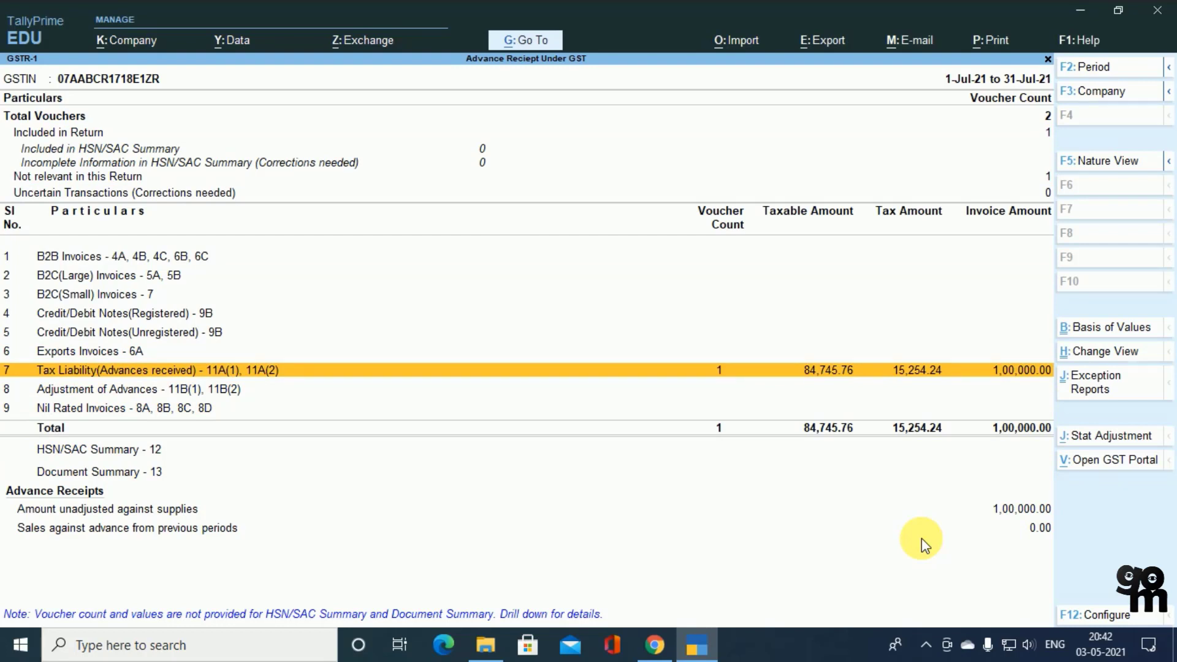
Drill into Amount unadjusted against supplies for Delhi and compare the unadjusted advance, booked liability and balance liability
key("Down")
key("Down")
key("Down")
key("Down")
key("Down")
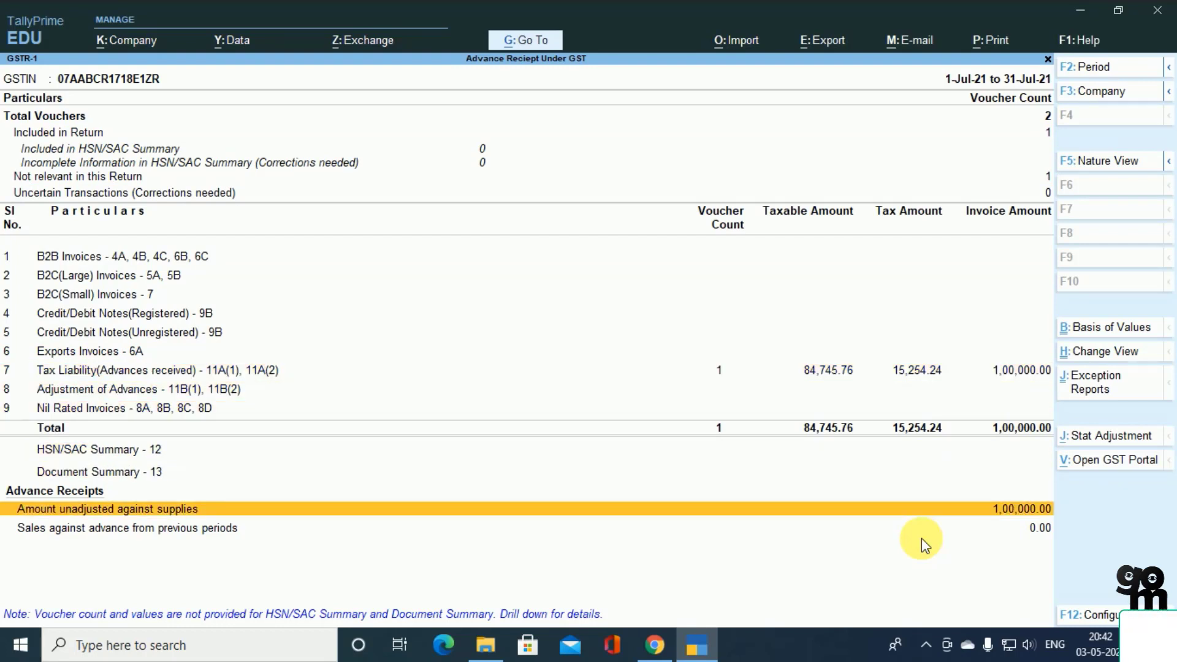
key("Return")
key("Return")
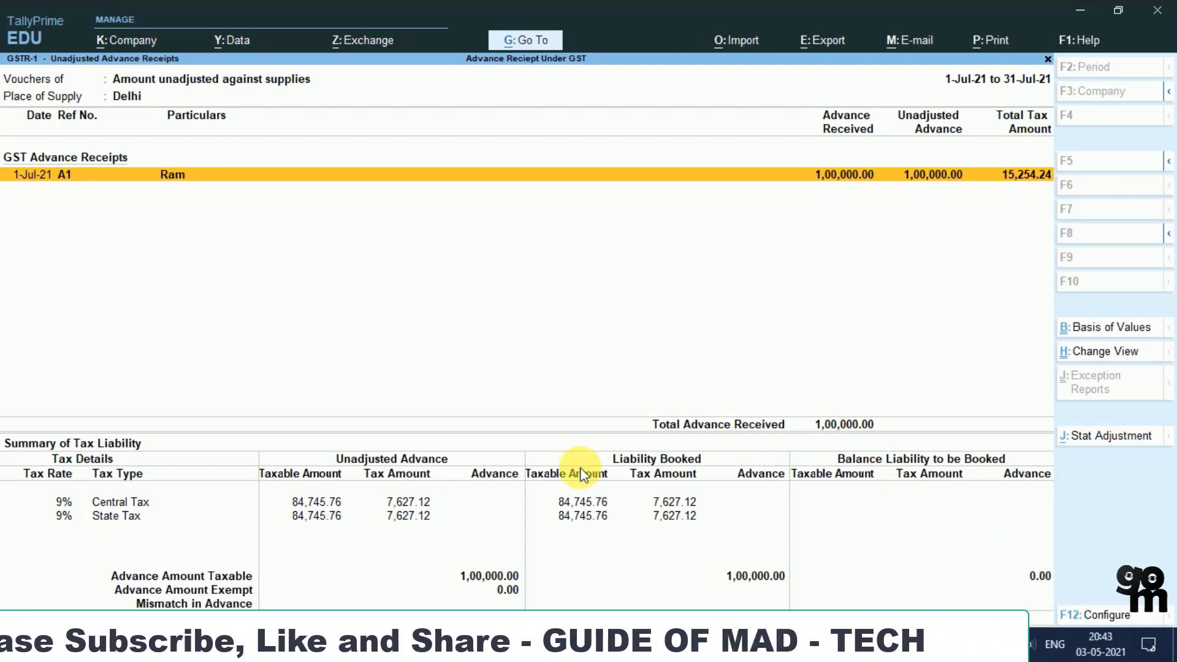
key("Escape")
key("Escape")
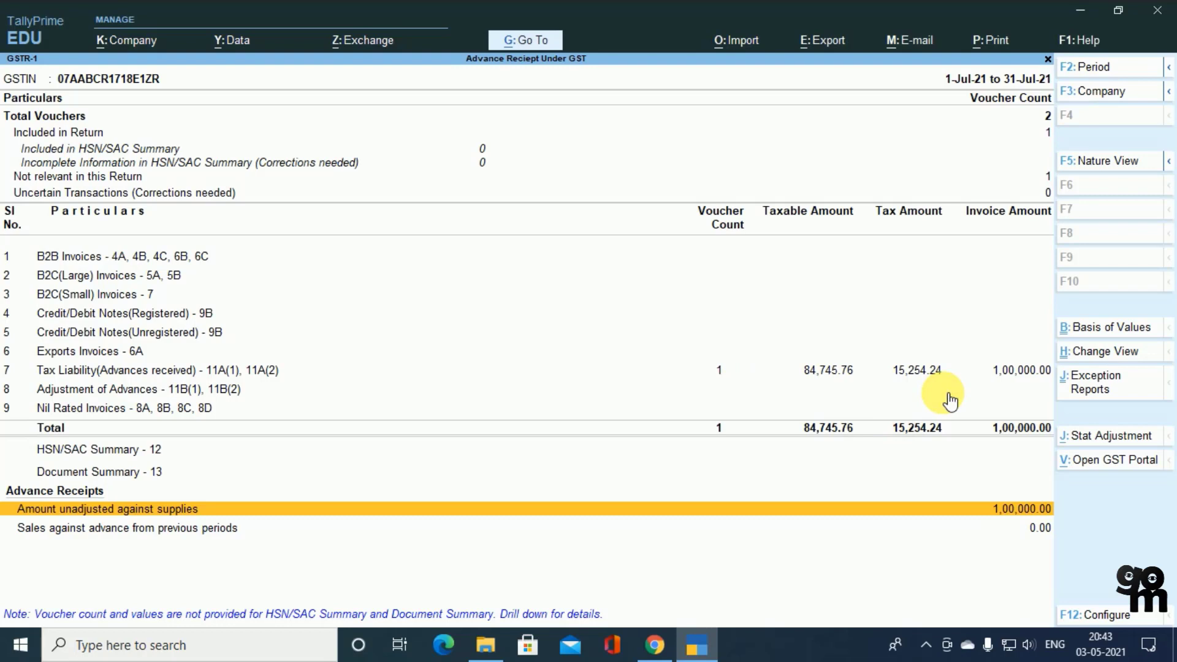
Leave GSTR-1 and start a sales voucher dated 2-8-2021
key("Escape")
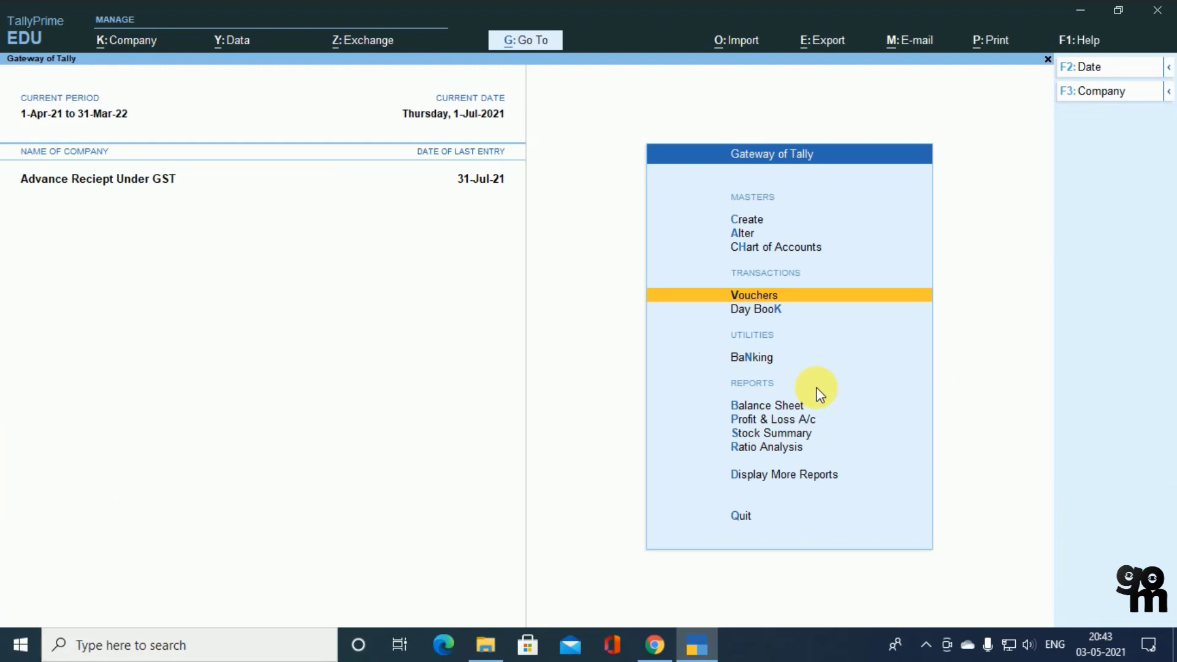
key("Return")
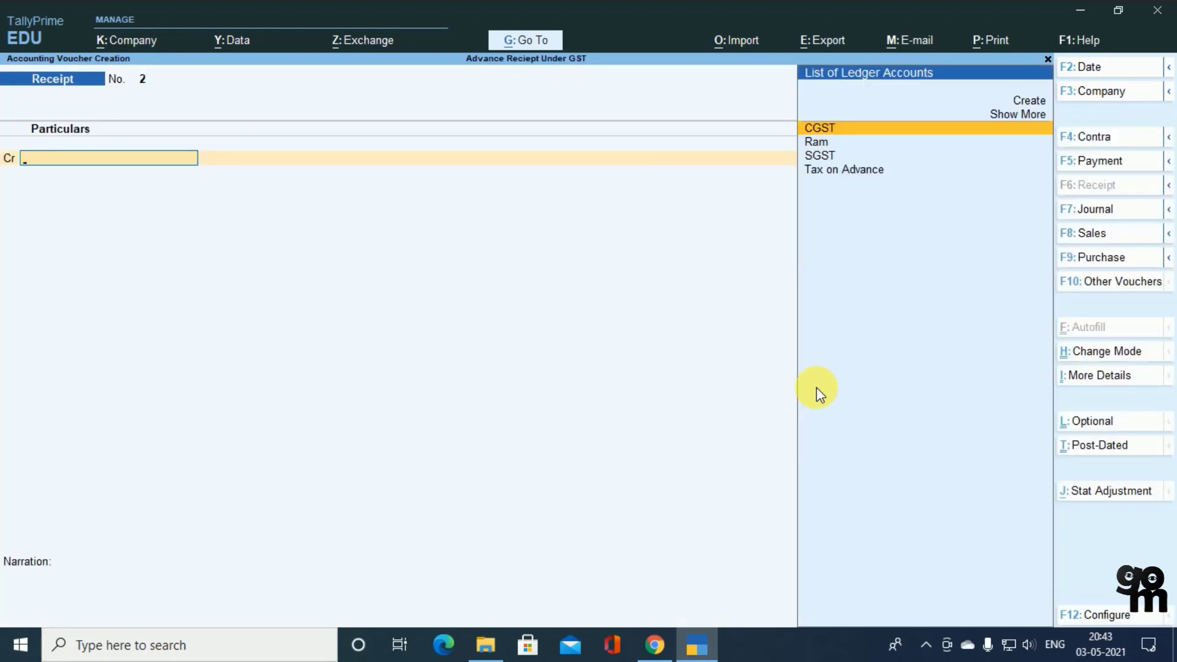
key("F8")
key("F2")
type("2.")
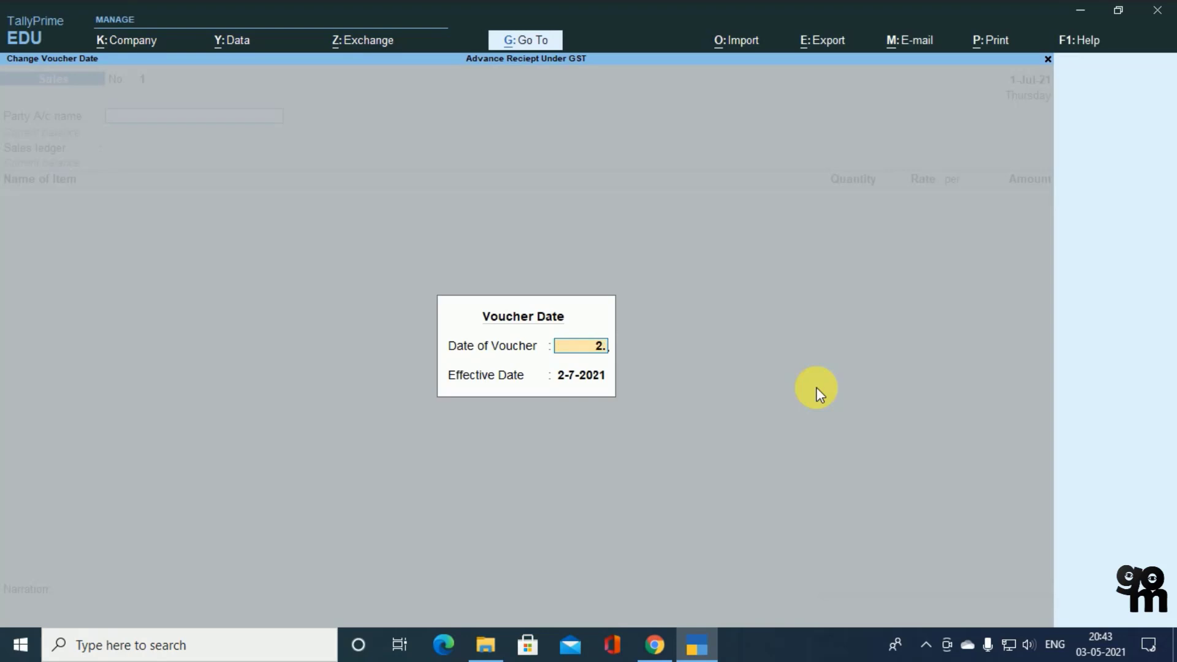
type("8")
key("Return")
key("Return")
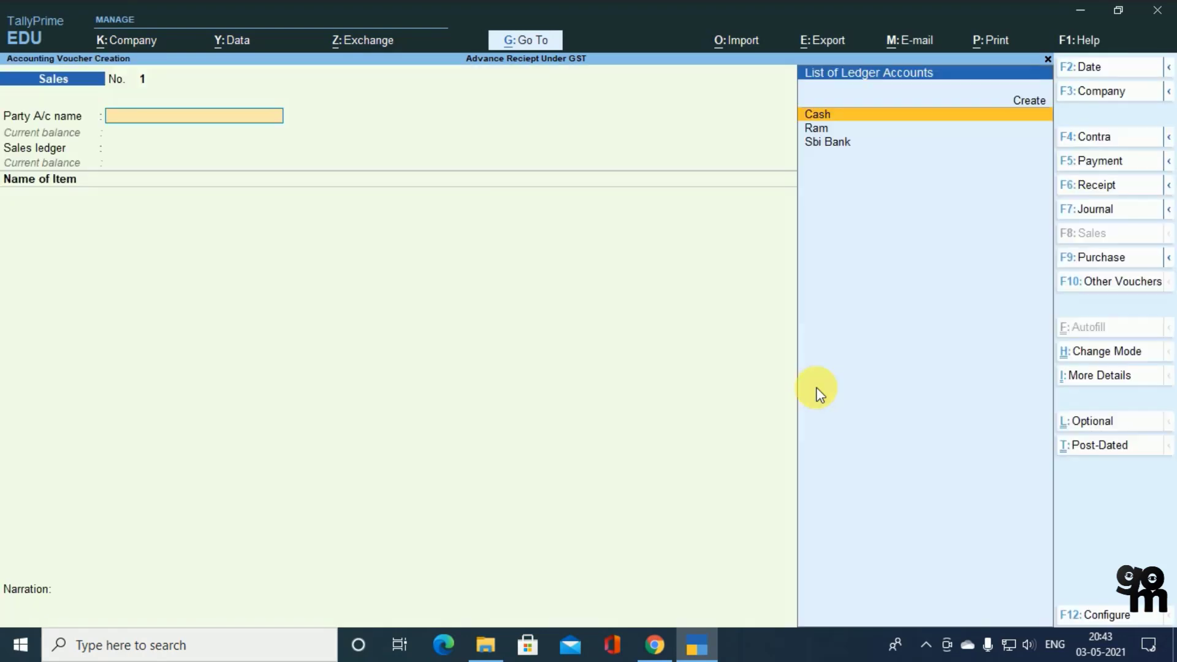
Choose the customer's ledger as the sales voucher's party and accept the default dispatch and party details
key("Down")
key("Return")
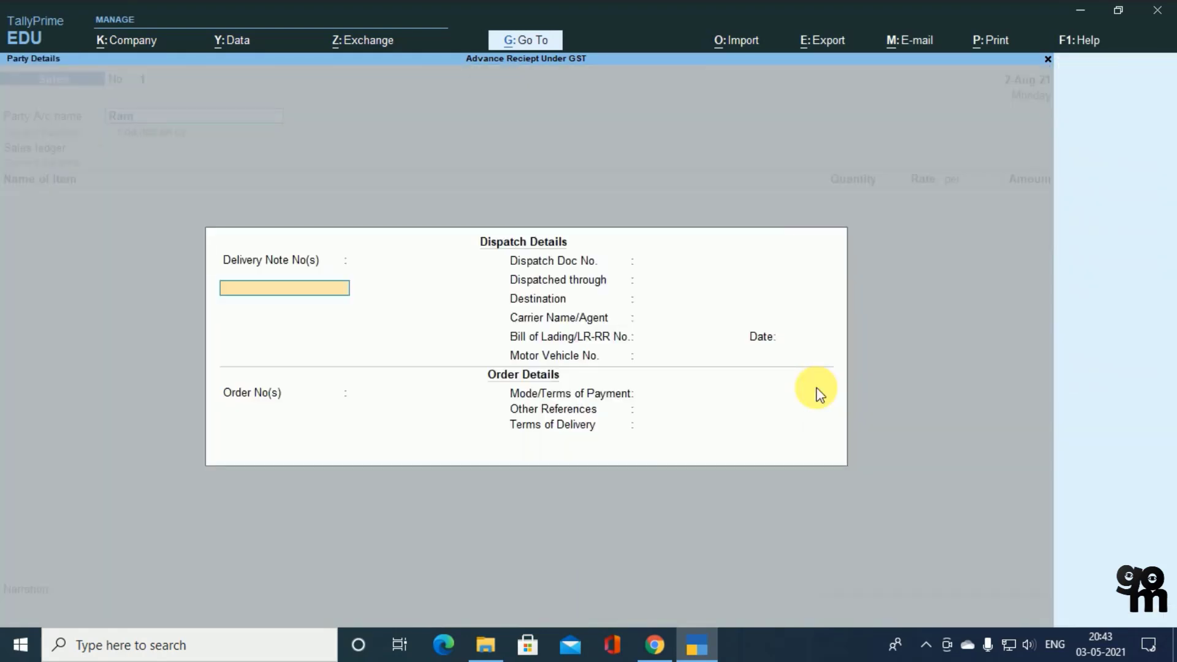
key("ctrl+a")
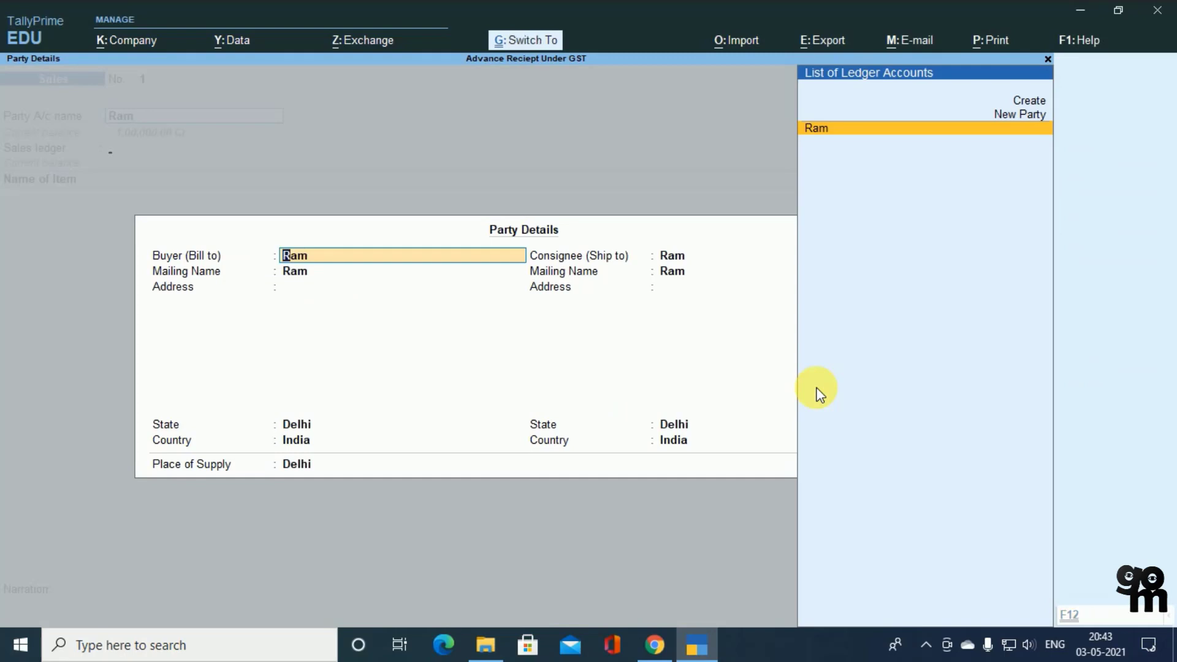
key("ctrl+a")
Create the ledger SALES under Sales Accounts with GST applicable and use it as the voucher's sales ledger
key("Return")
type("SALES")
key("Return")
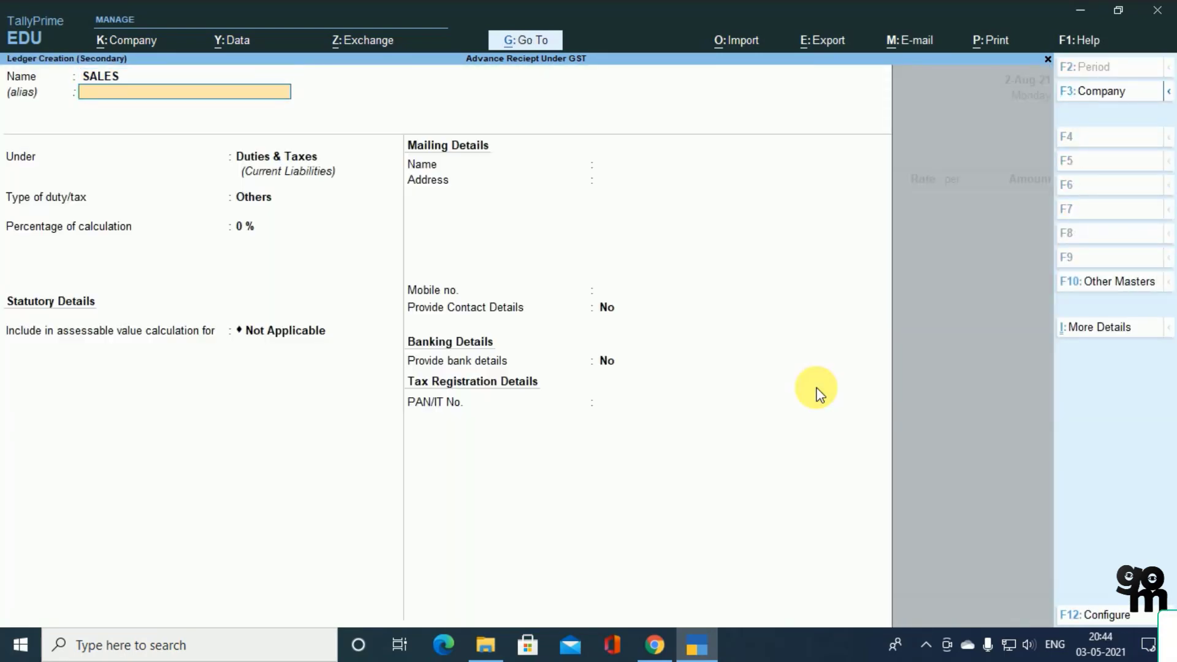
key("Return")
key("Return")
key("BackSpace")
type("SA")
key("Return")
key("Return")
key("Return")
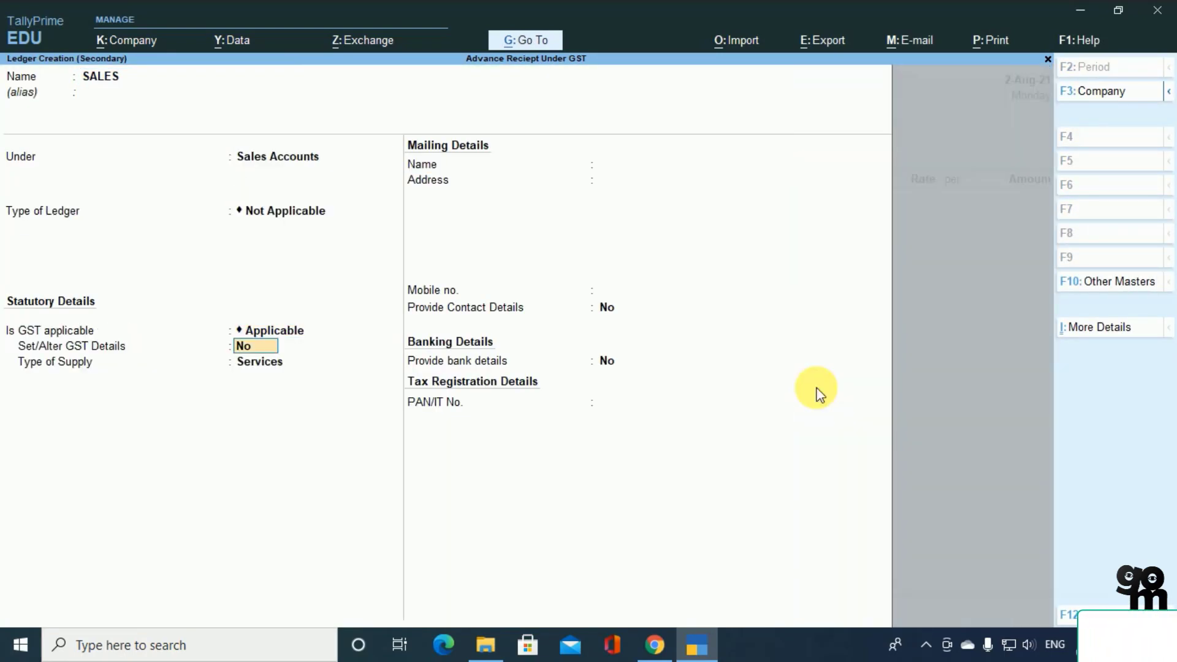
key("Return")
key("Up")
key("Return")
key("Return")
key("Return")
key("Return")
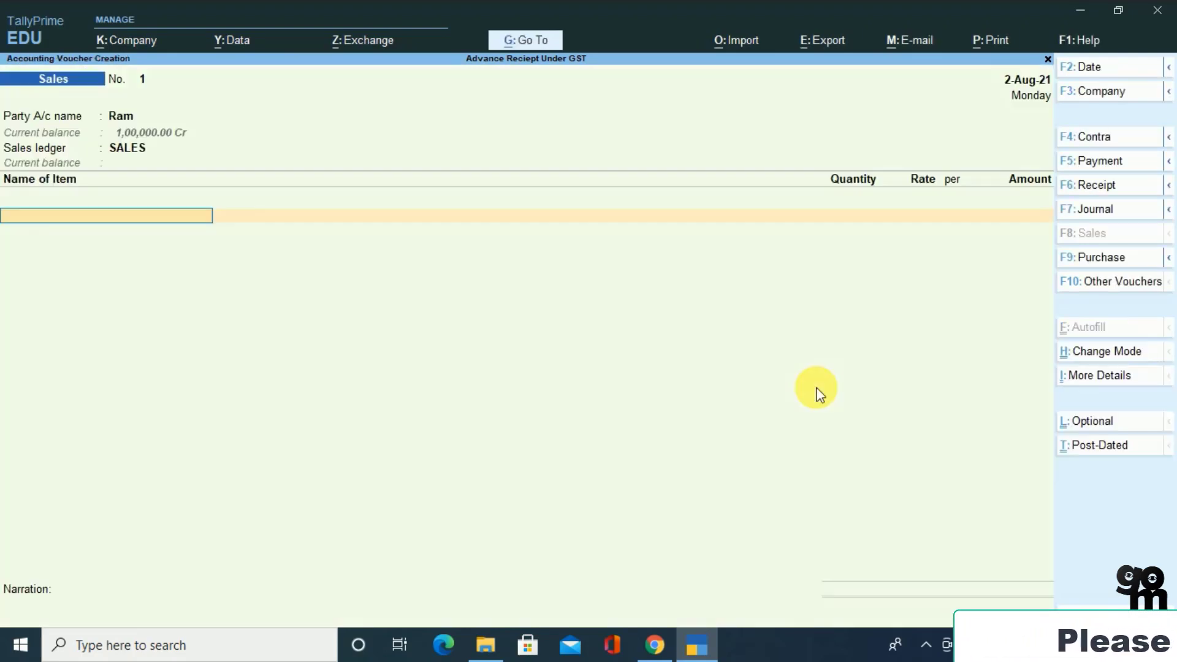
Add the stock item Shirt without a description, with a quantity of 100 pcs and a rate of 1,000
type("S")
key("Return")
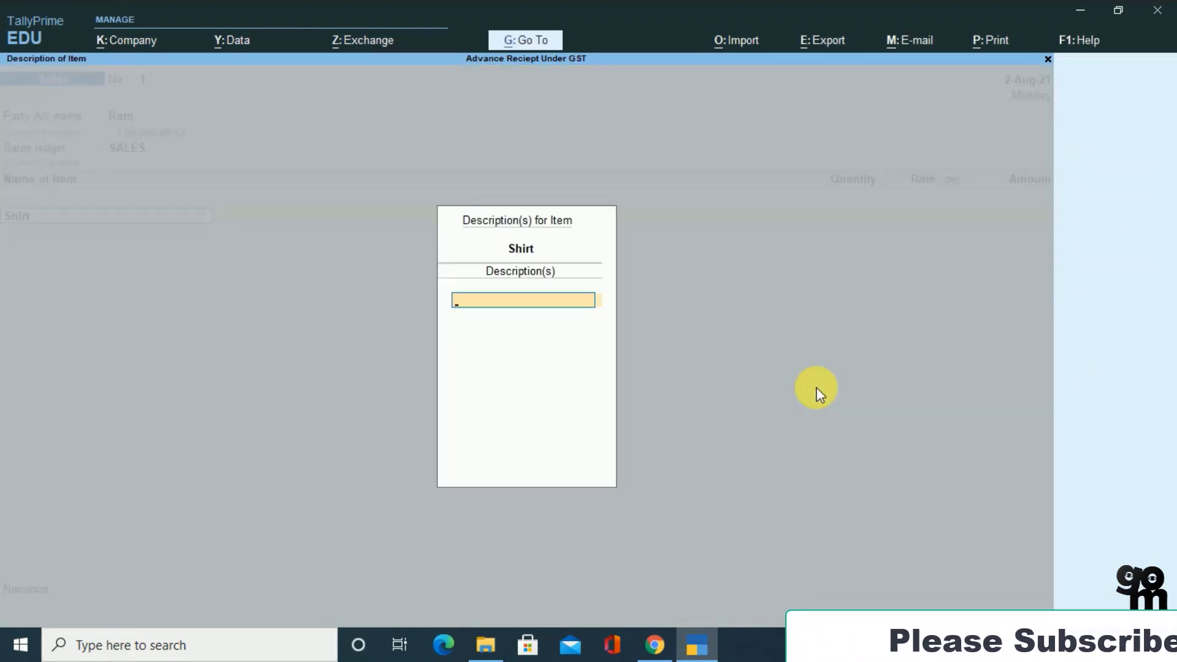
key("Return")
type("100")
key("Return")
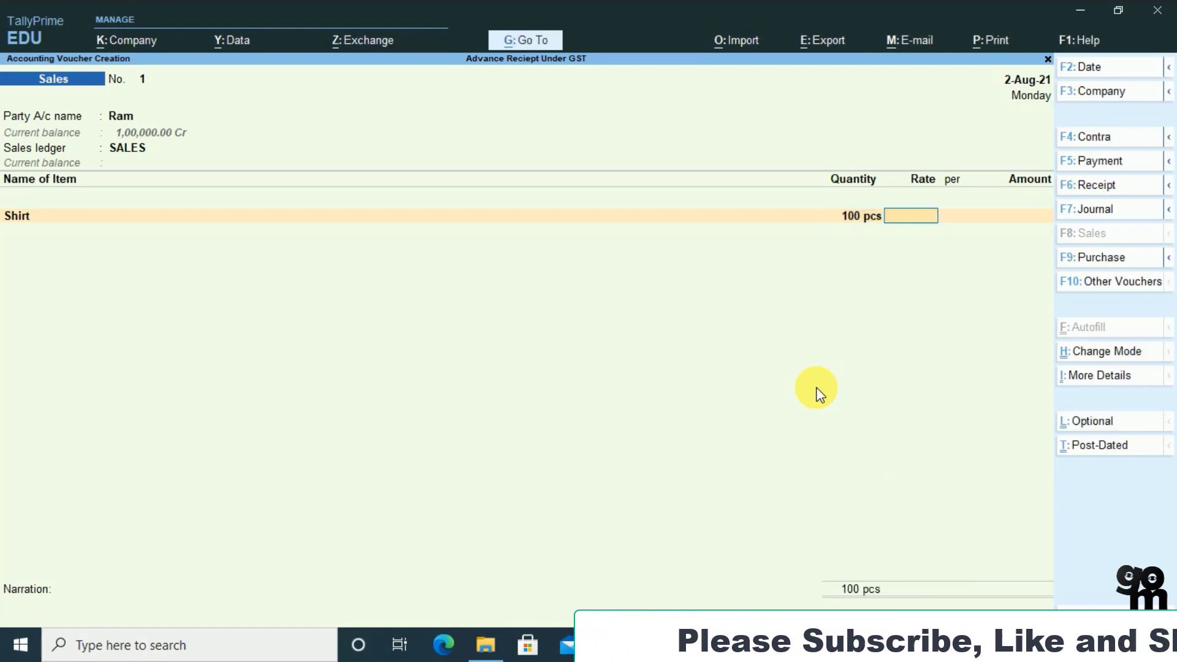
type("1,00")
type("00")
key("Return")
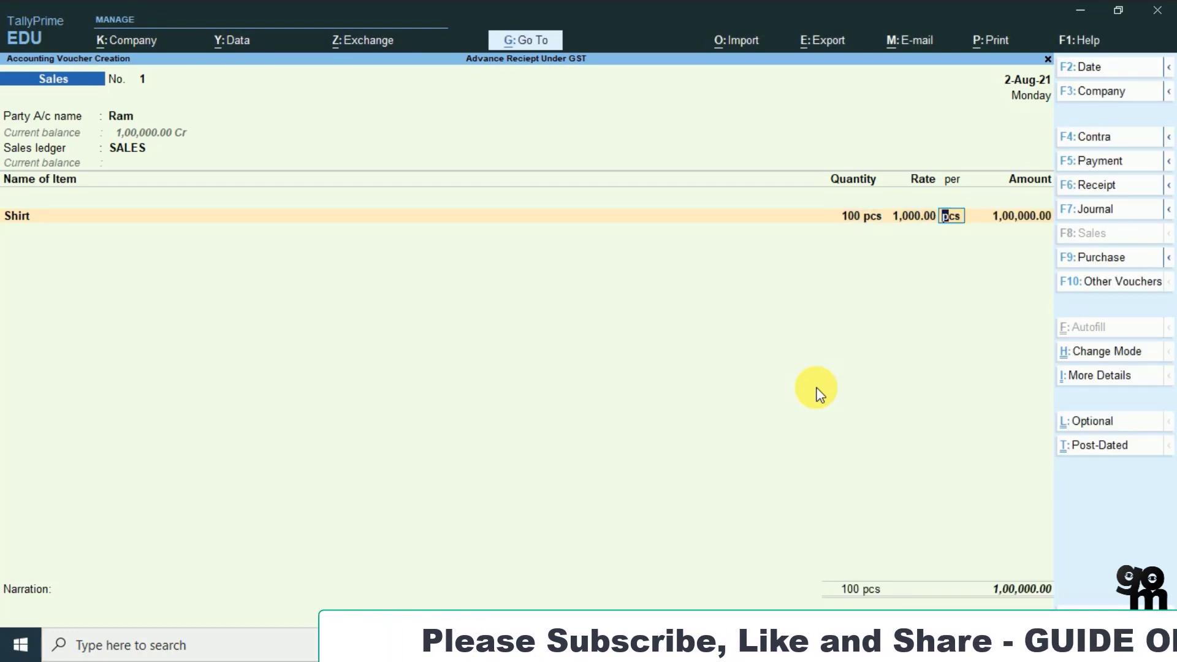
Set the Shirt line's rate to 1,500 per pcs and accept the 1,50,000 amount
key("Return")
key("BackSpace")
key("BackSpace")
key("BackSpace")
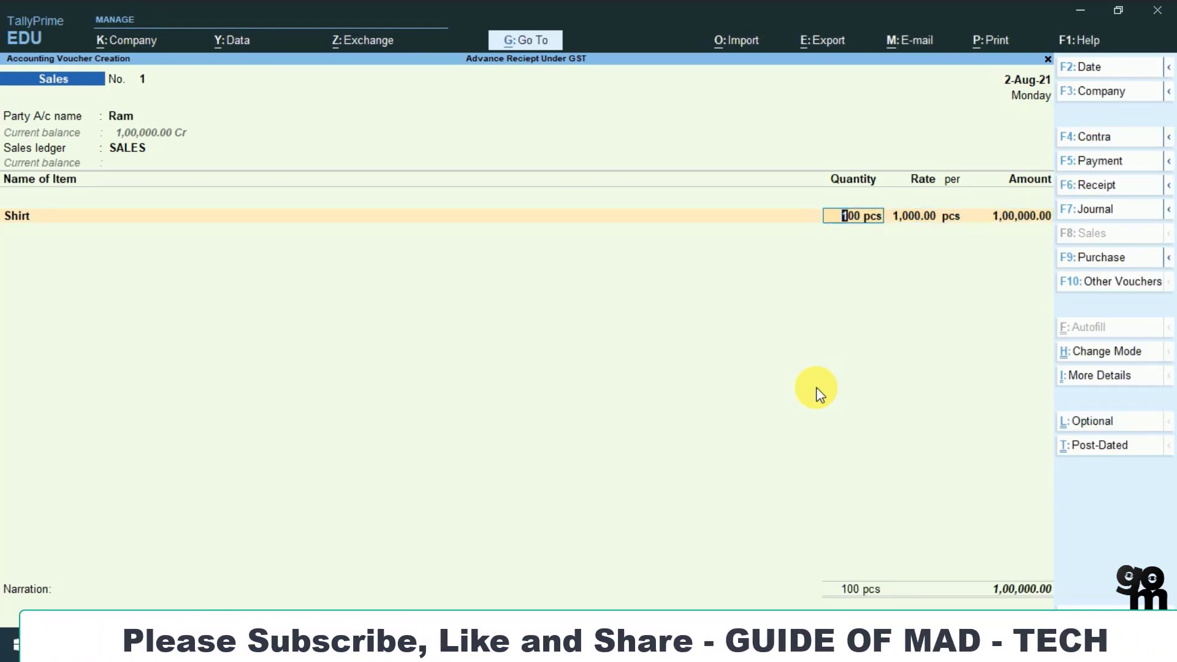
key("Return")
type("1500")
key("Return")
key("Return")
key("Return")
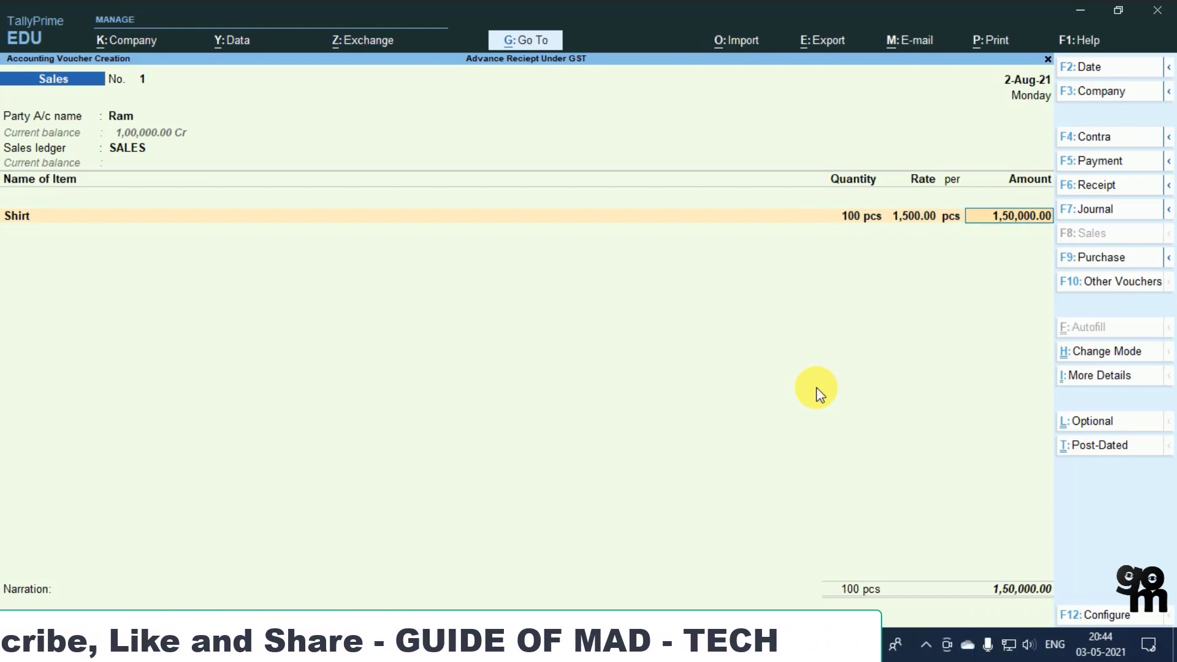
key("Return")
Add the CGST and SGST ledgers below the Shirt line, each with 13,500
type("C")
key("Return")
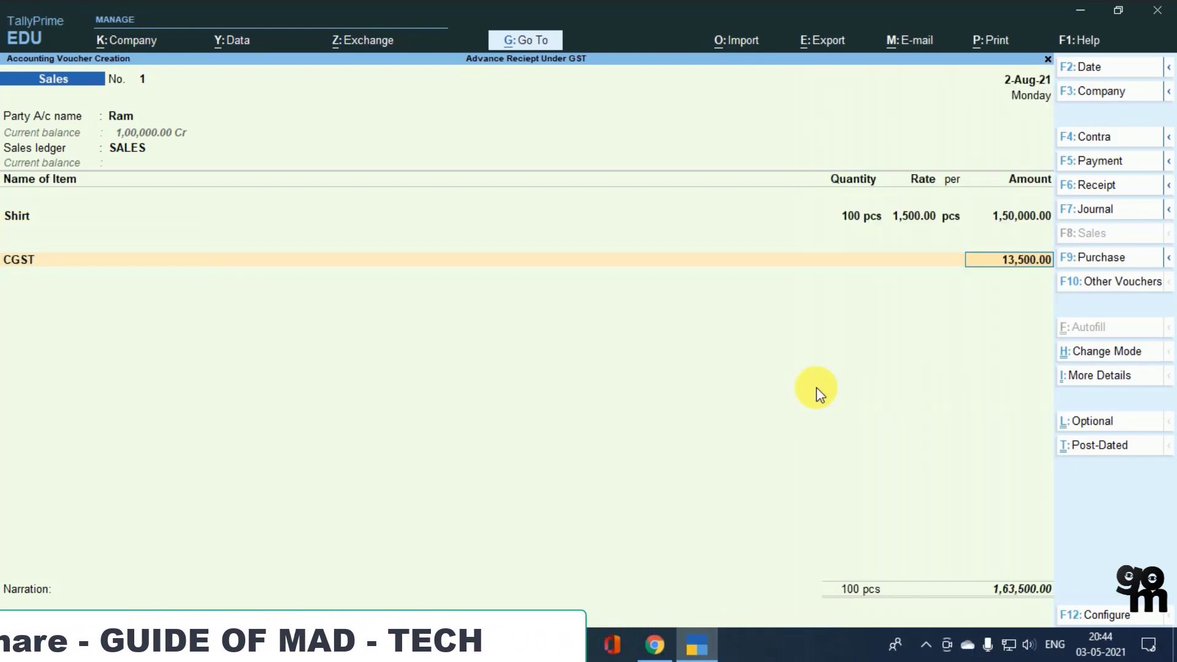
key("Return")
type("S")
key("Down")
key("Return")
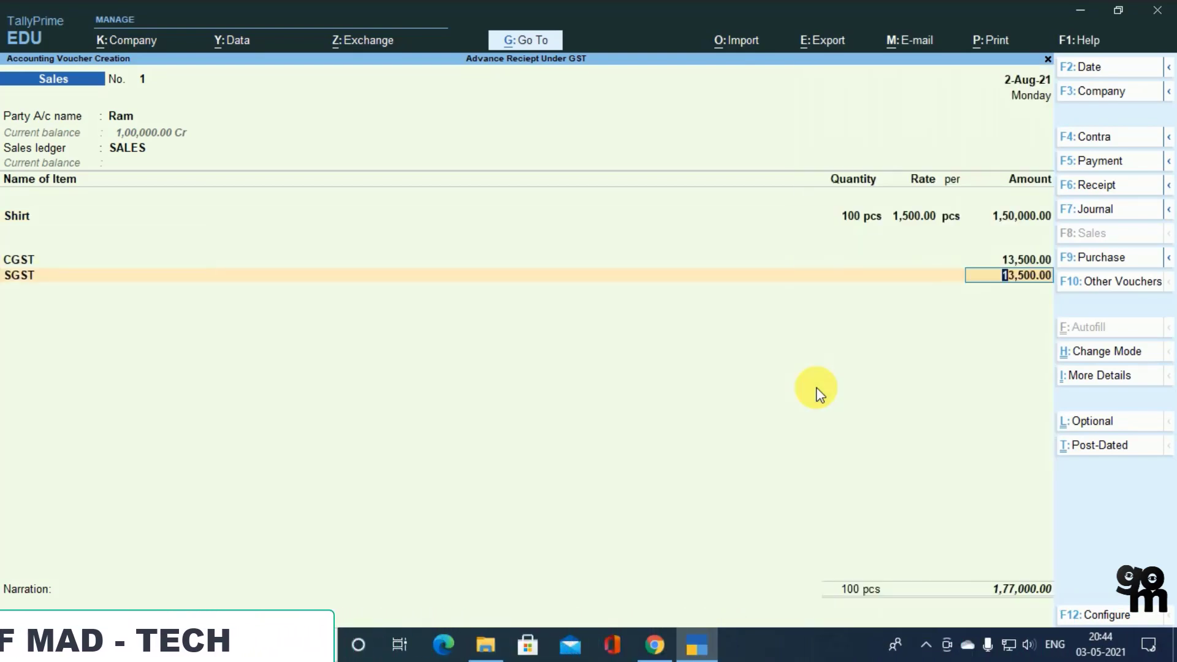
key("Return")
Finish the tax lines and accept the customer's bill-wise details as New Ref 1 for 1,77,000 Dr
key("Return")
key("Return")
key("Return")
key("Return")
key("Return")
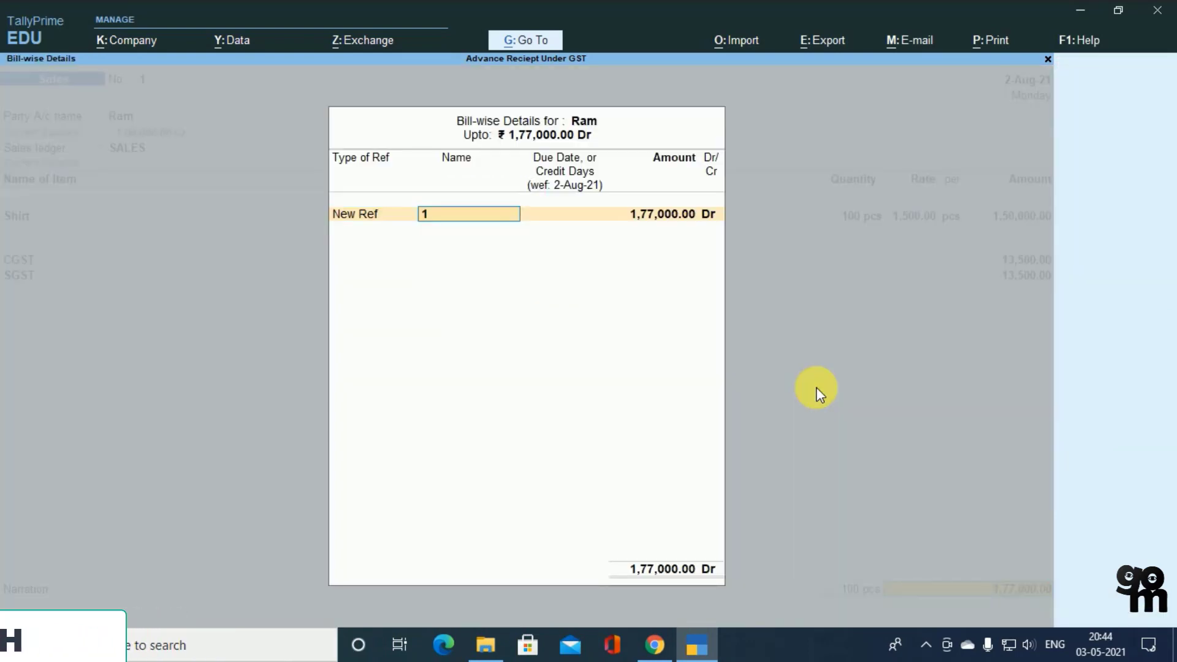
key("Return")
key("Return")
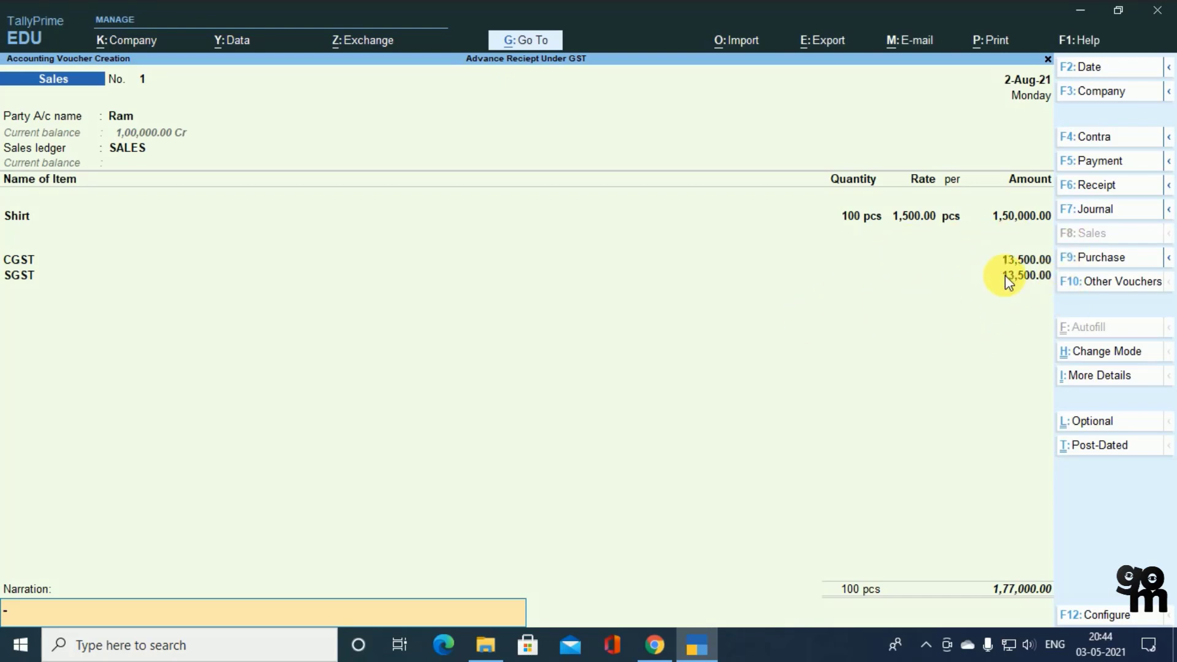
Discard the unsaved sales invoice and return to the Balance Sheet
key("ctrl")
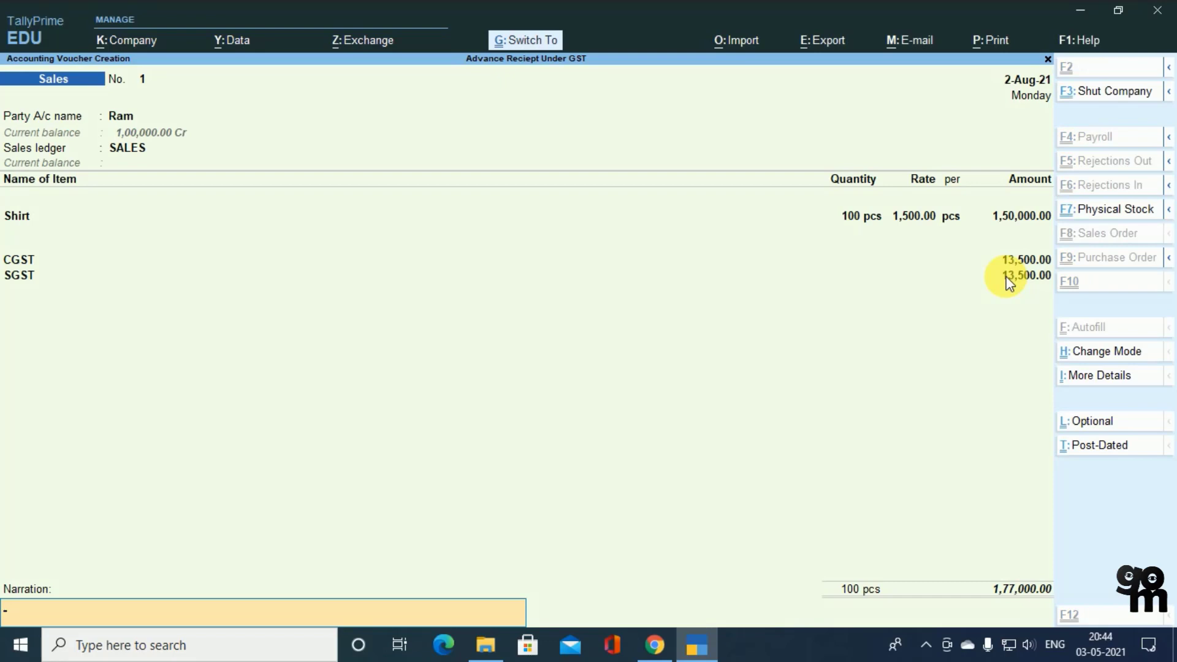
key("ctrl+g")
key("Escape")
key("Escape")
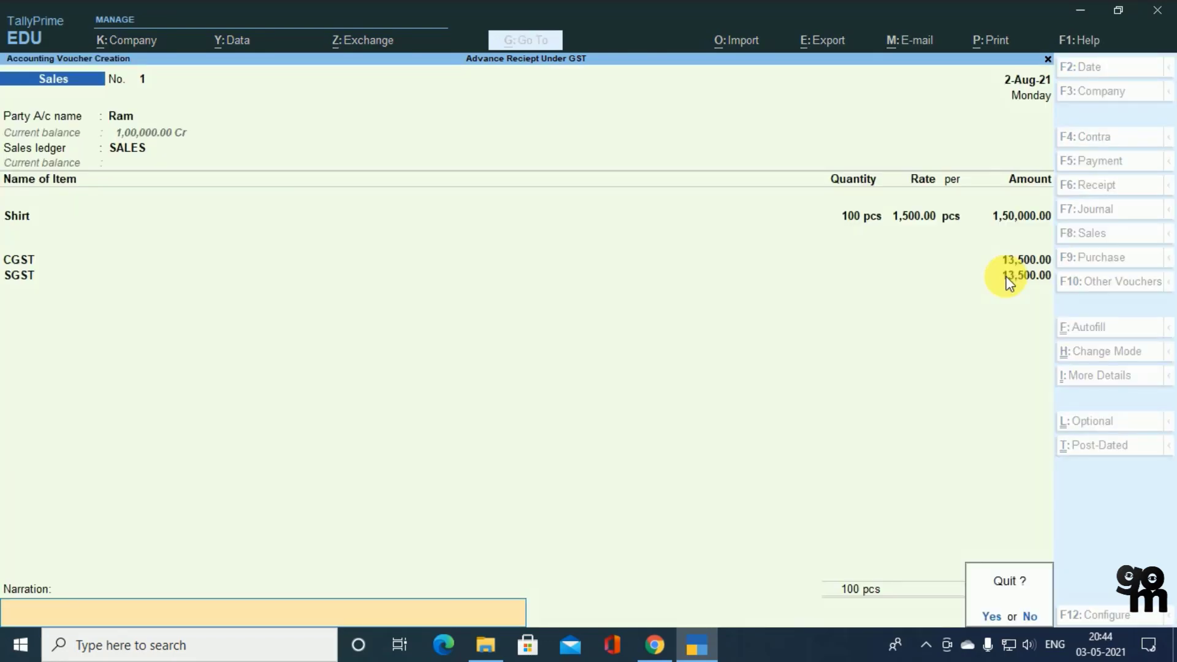
key("y")
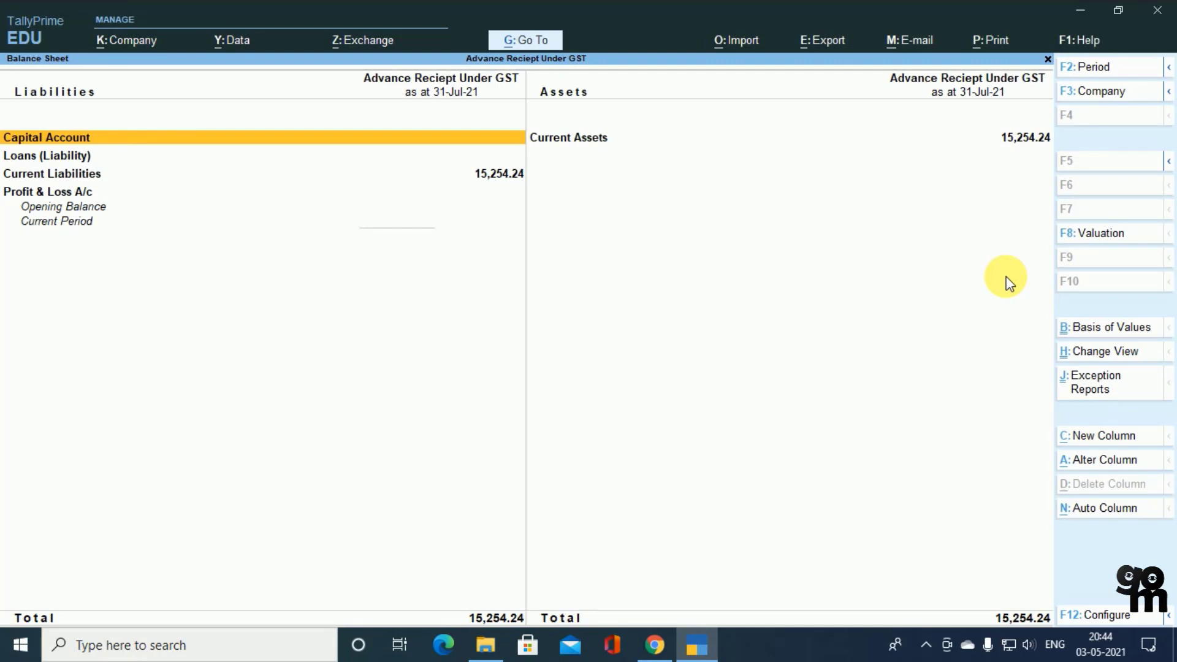
Examine the CGST and SGST closing balances under Duties & Taxes in the July Balance Sheet
key("Down")
key("Down")
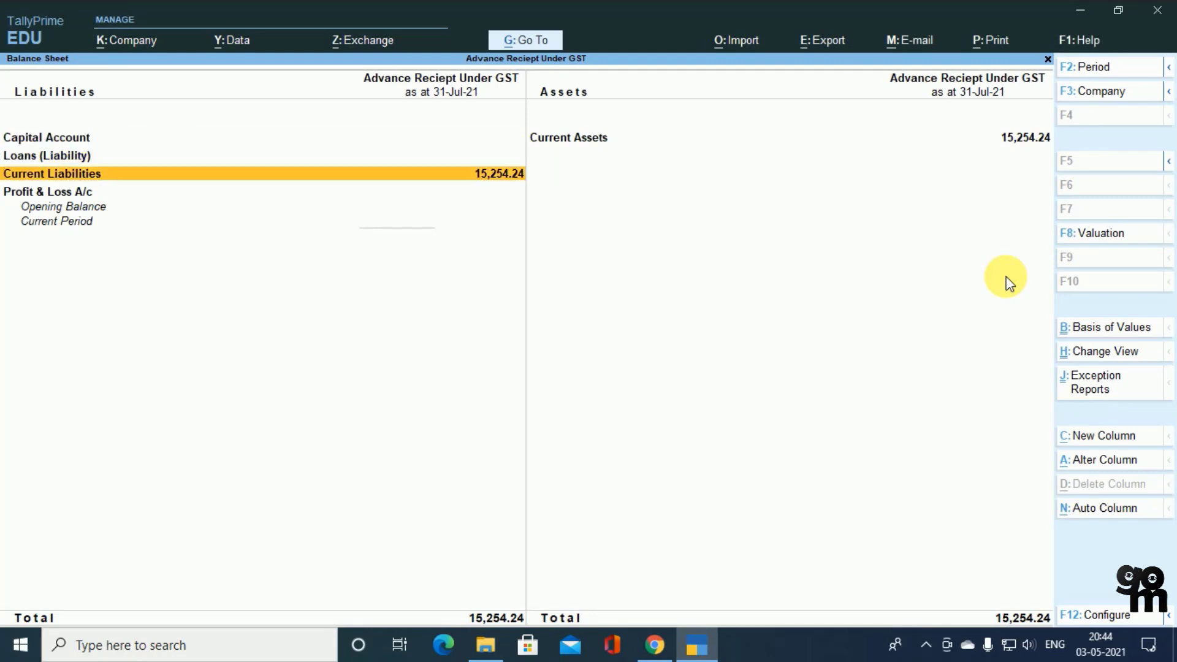
key("alt+F5")
key("Down")
key("Return")
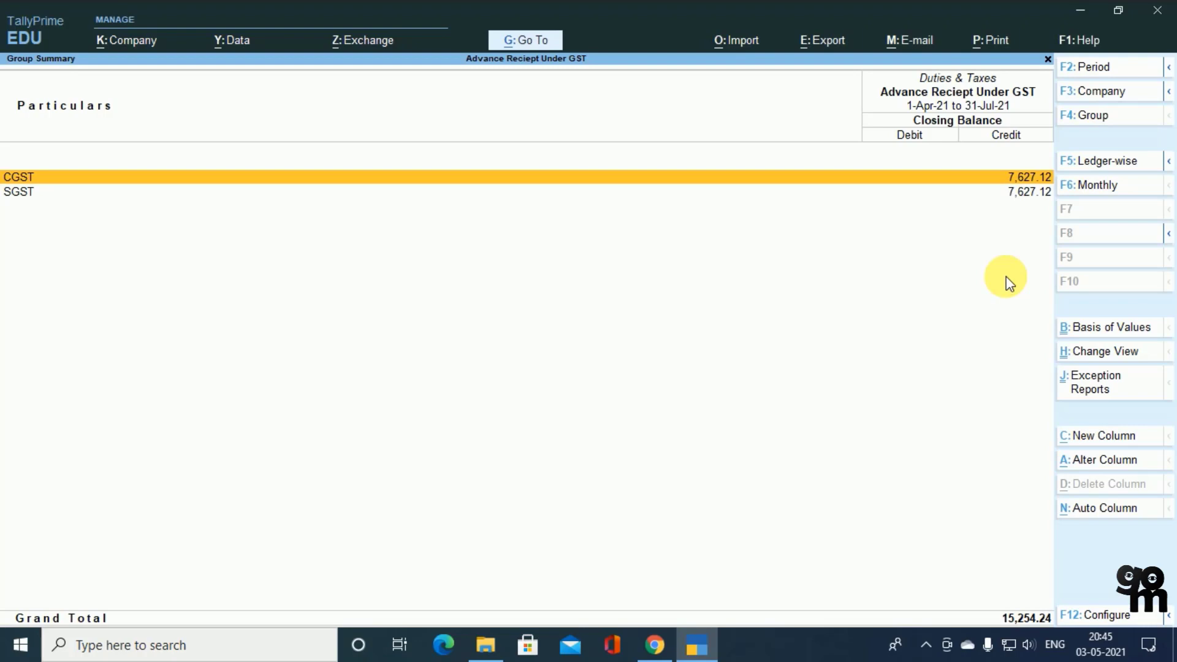
key("Escape")
key("Escape")
Start a sales voucher for the customer, leaving dispatch details blank and accepting the Delhi party details and the SALES ledger
key("Return")
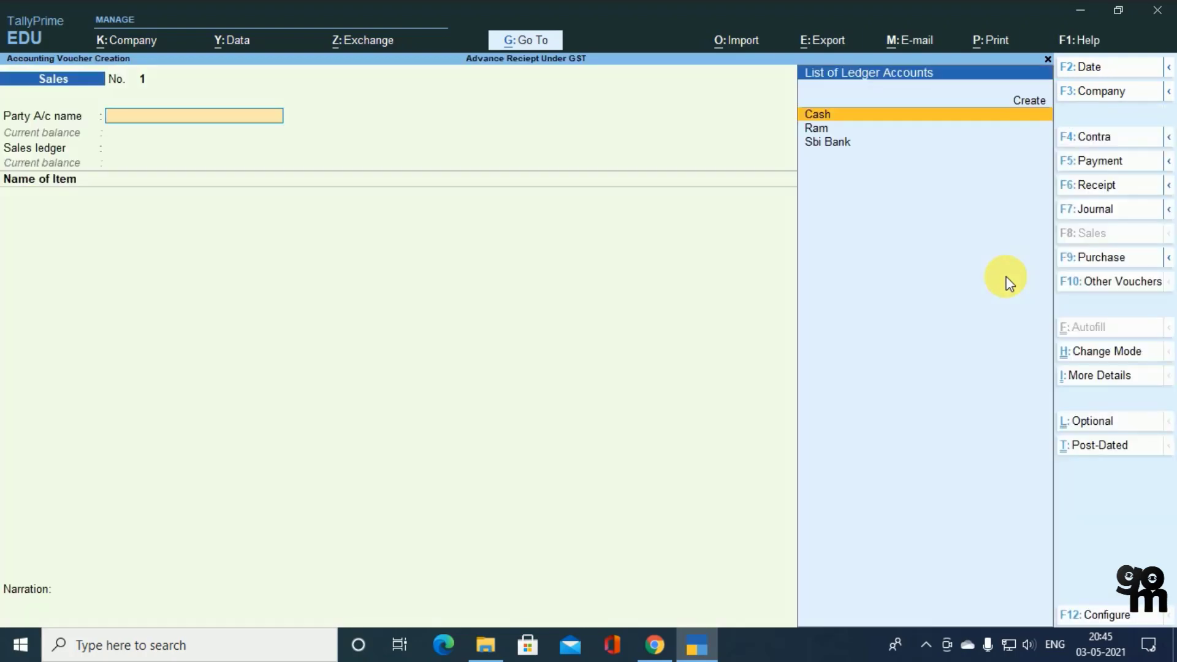
key("Down")
key("Return")
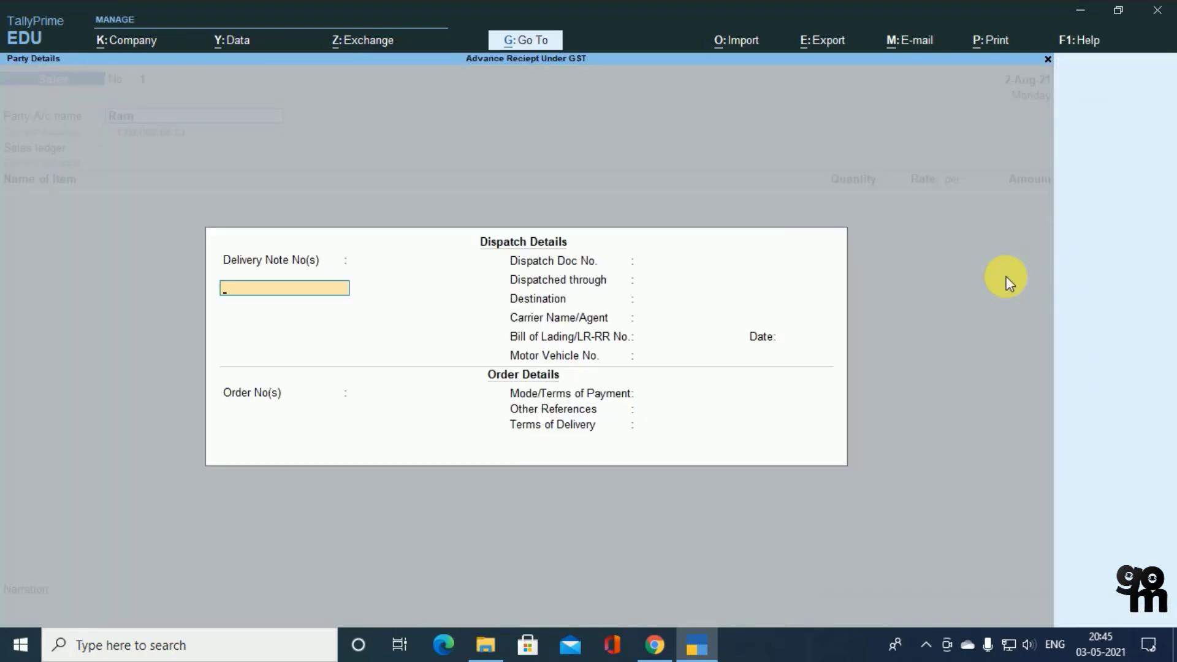
key("ctrl+a")
key("Return")
key("Return")
key("Return")
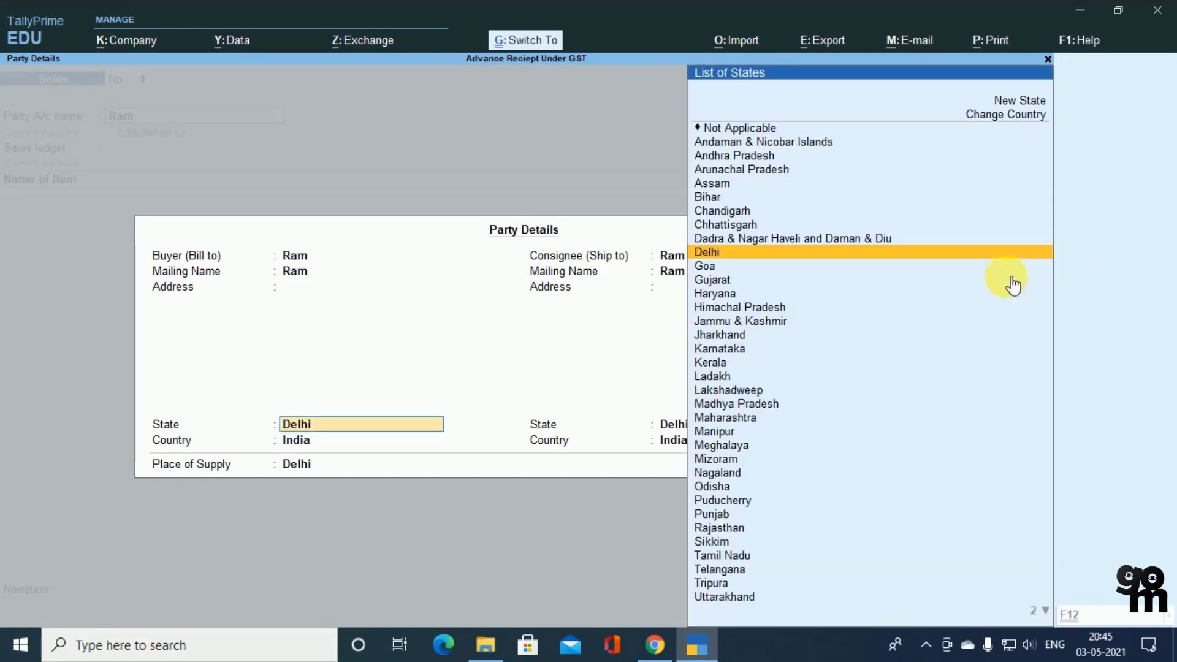
key("ctrl+a")
key("Return")
Add the stock item Shirt with a quantity of 100 pcs and a rate of 1,500 per pcs
type("S")
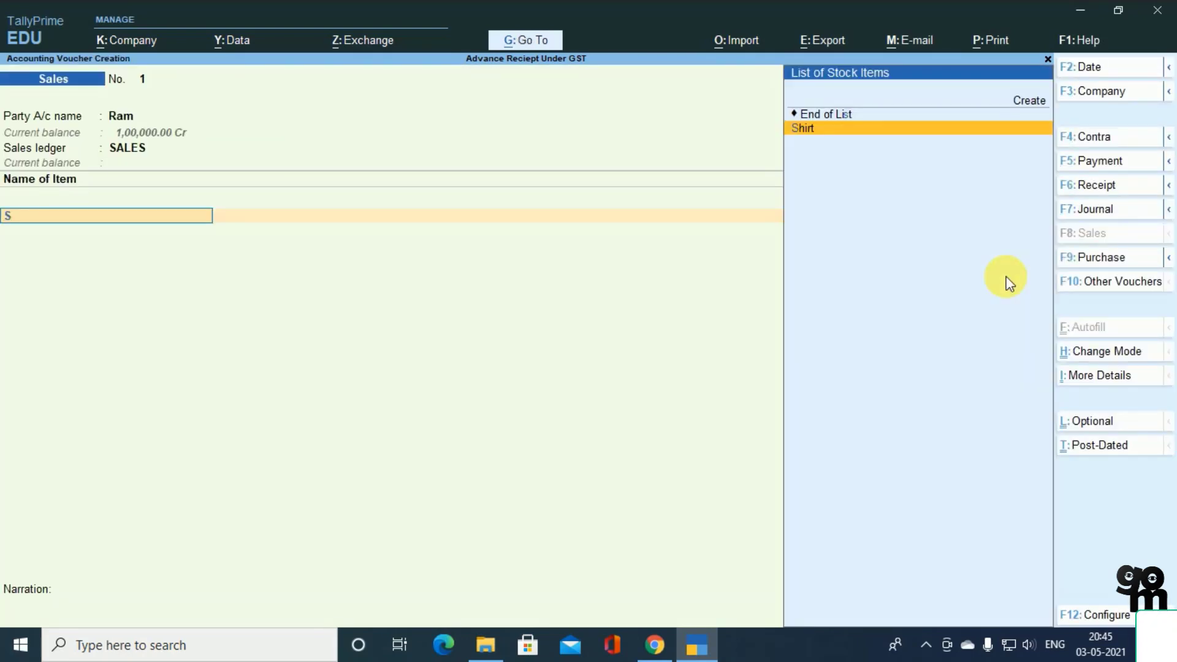
key("Return")
key("Return")
type("150")
key("Return")
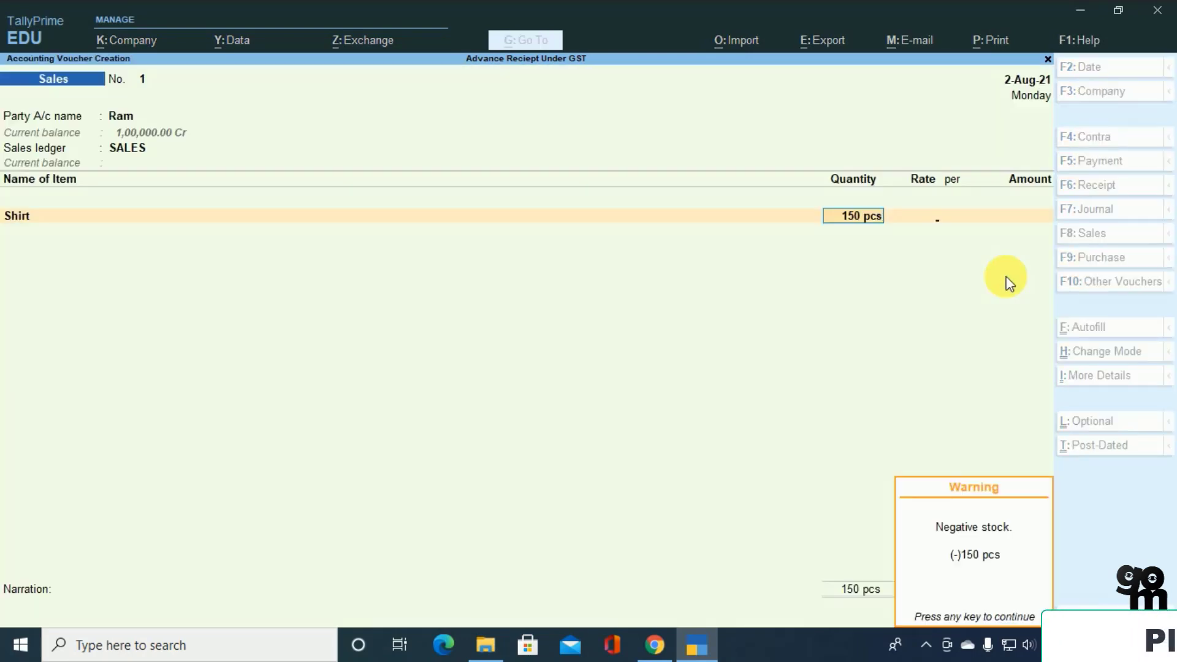
key("Return")
key("BackSpace")
type("10")
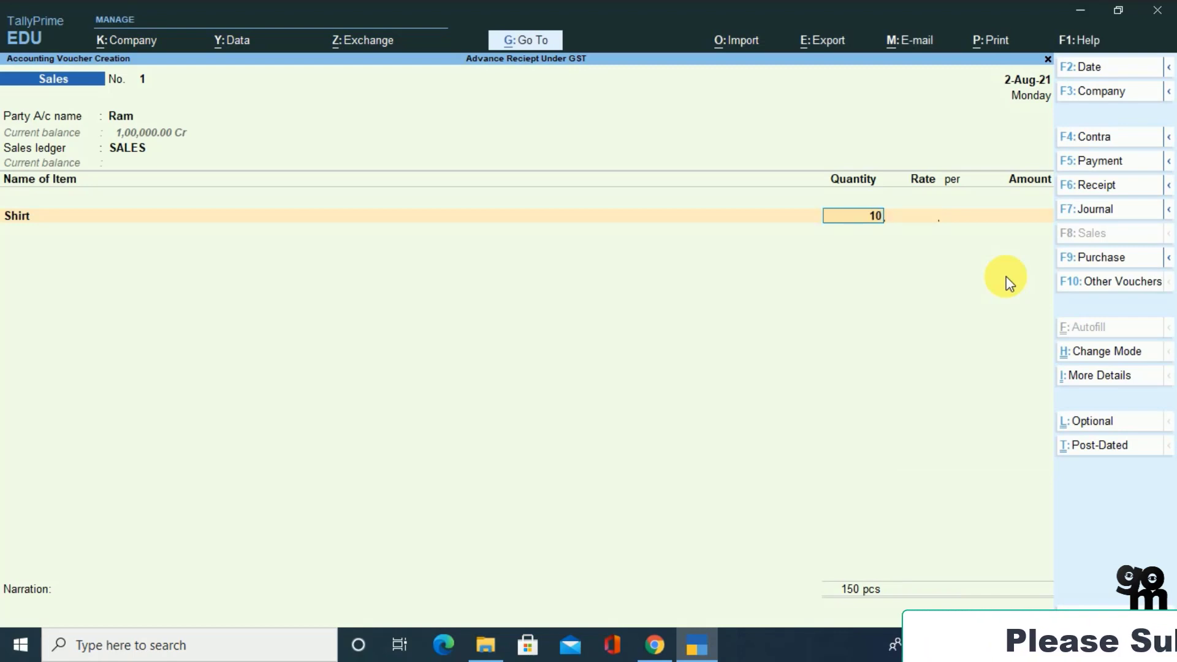
type("0")
key("Return")
type("1500")
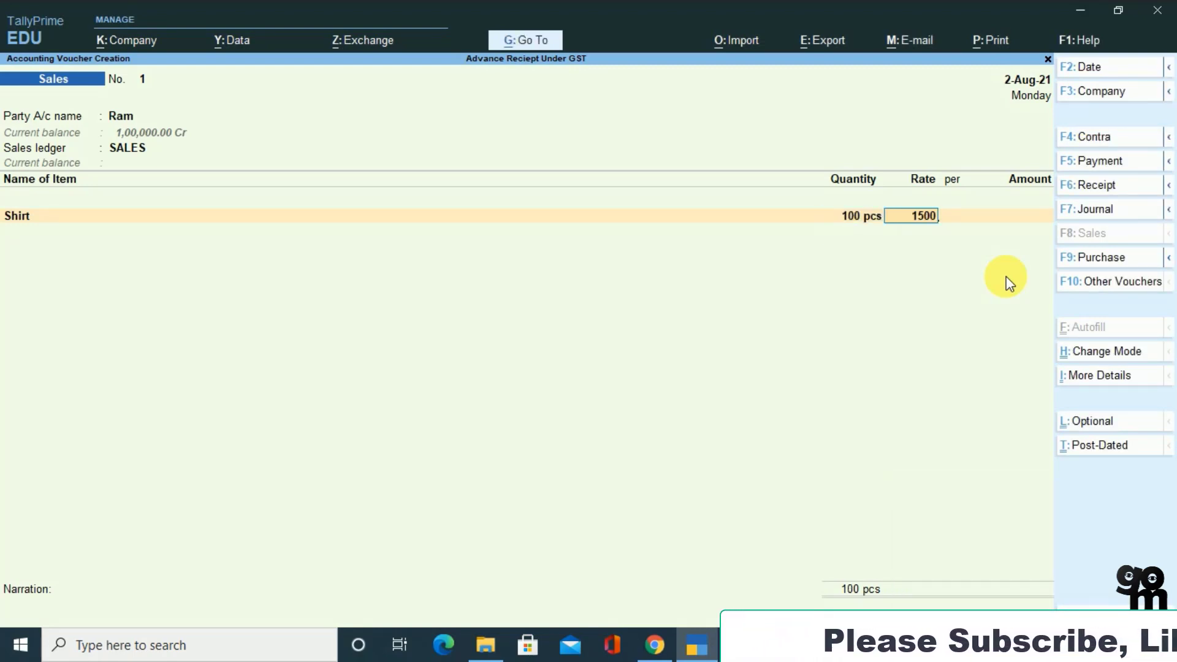
key("Return")
key("Return")
key("Return")
Add the CGST and SGST ledgers to the sales invoice with 13,500 each
key("Return")
key("Return")
key("Return")
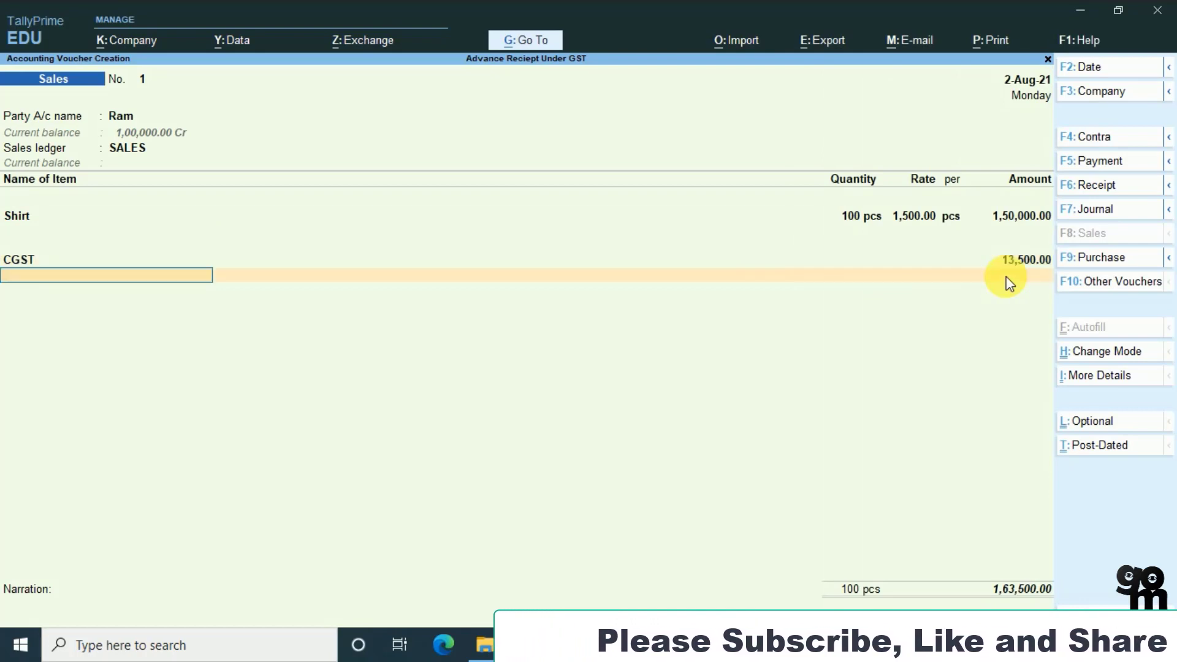
type("SG")
key("Return")
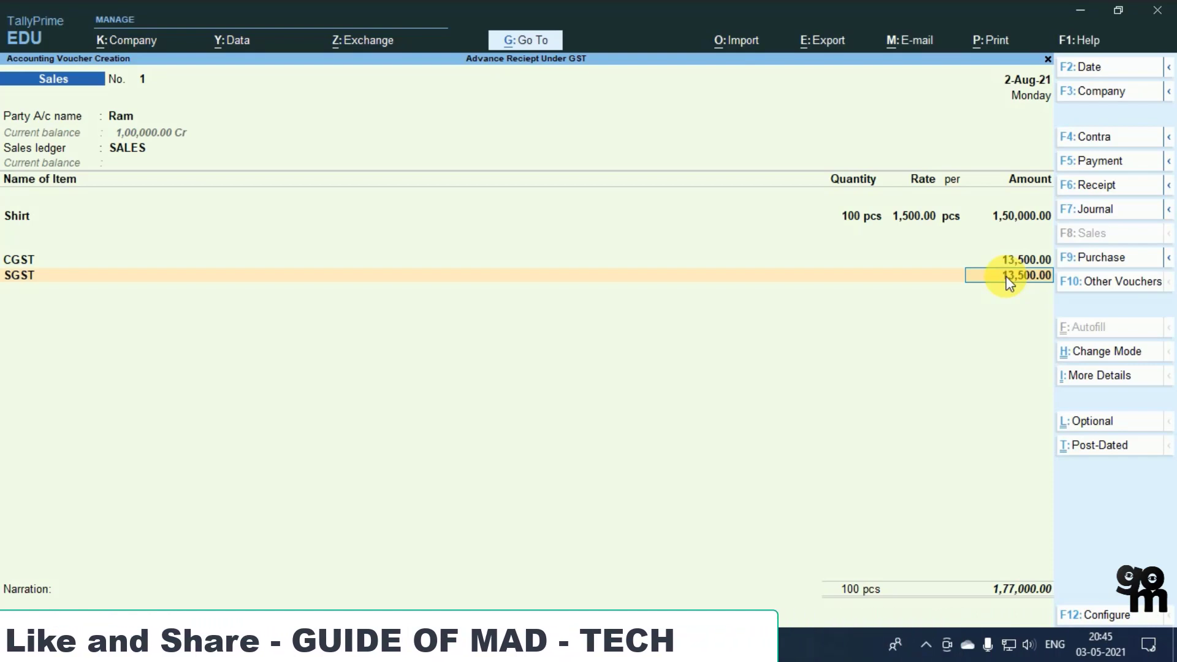
key("Return")
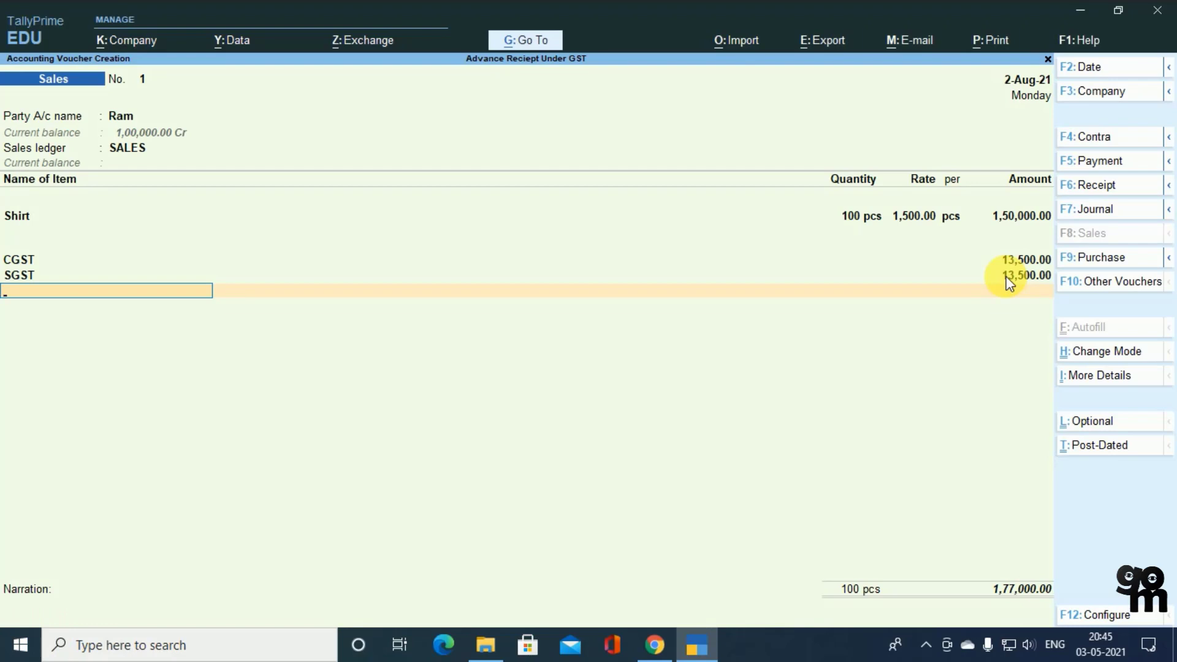
Accept the customer's bill-wise details as New Ref for 1,77,000 Dr and save the sales invoice without a narration
key("Return")
key("Return")
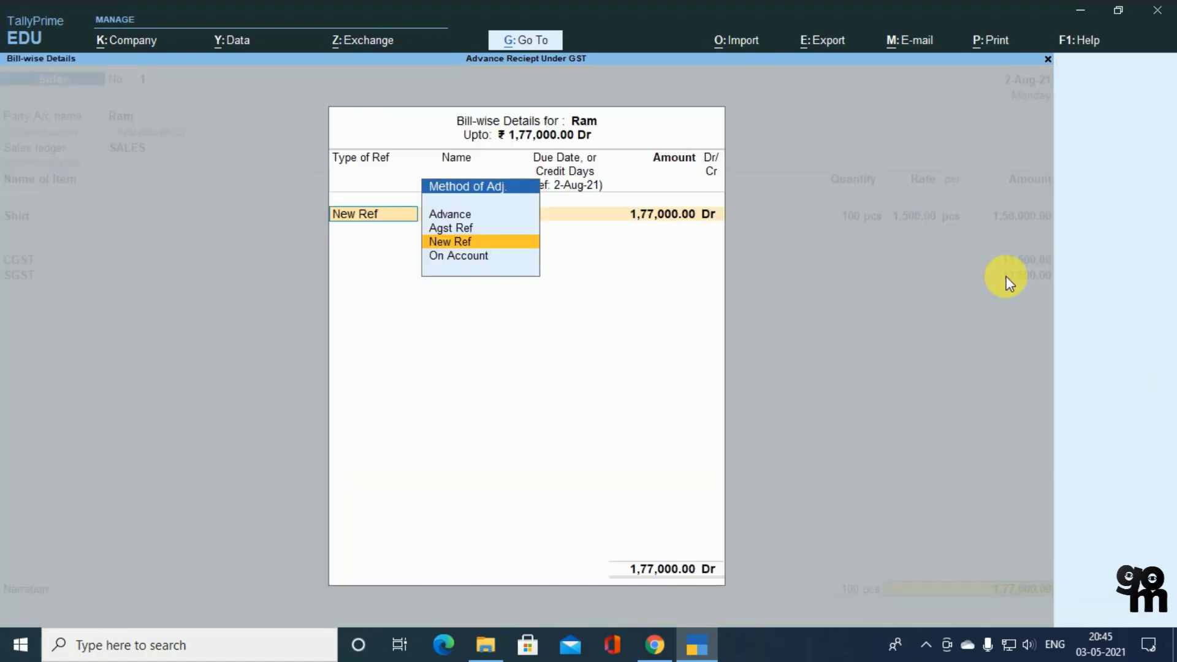
key("Return")
key("Return")
key("Return")
key("Return")
key("Return")
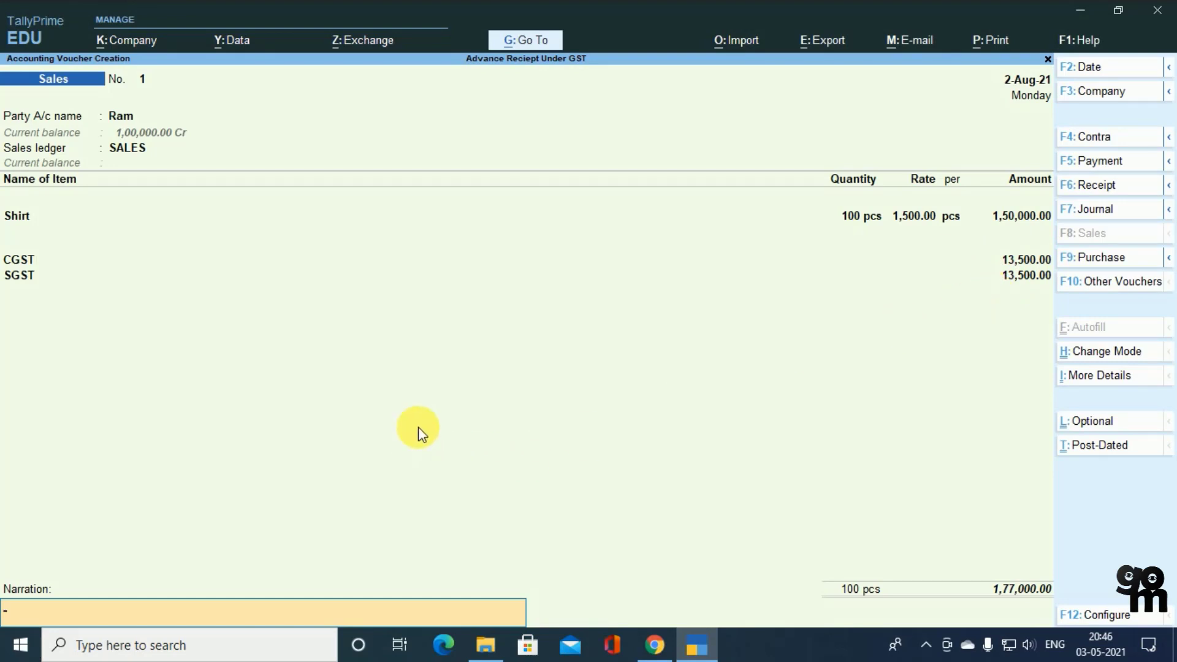
key("Return")
key("y")
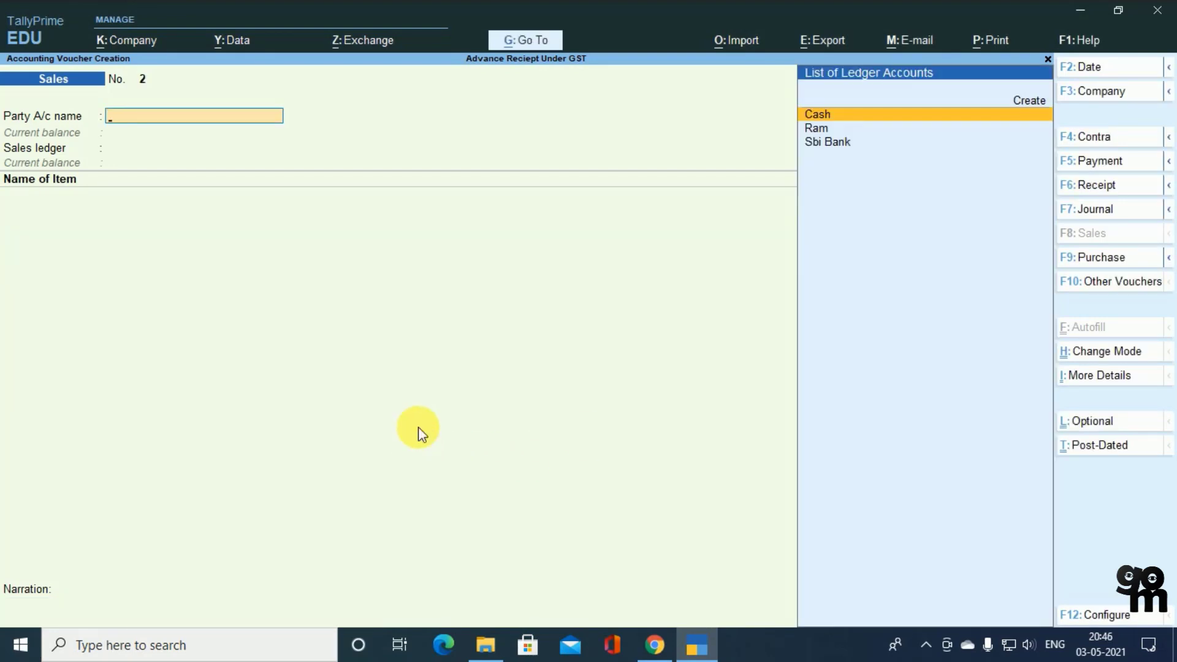
key("Escape")
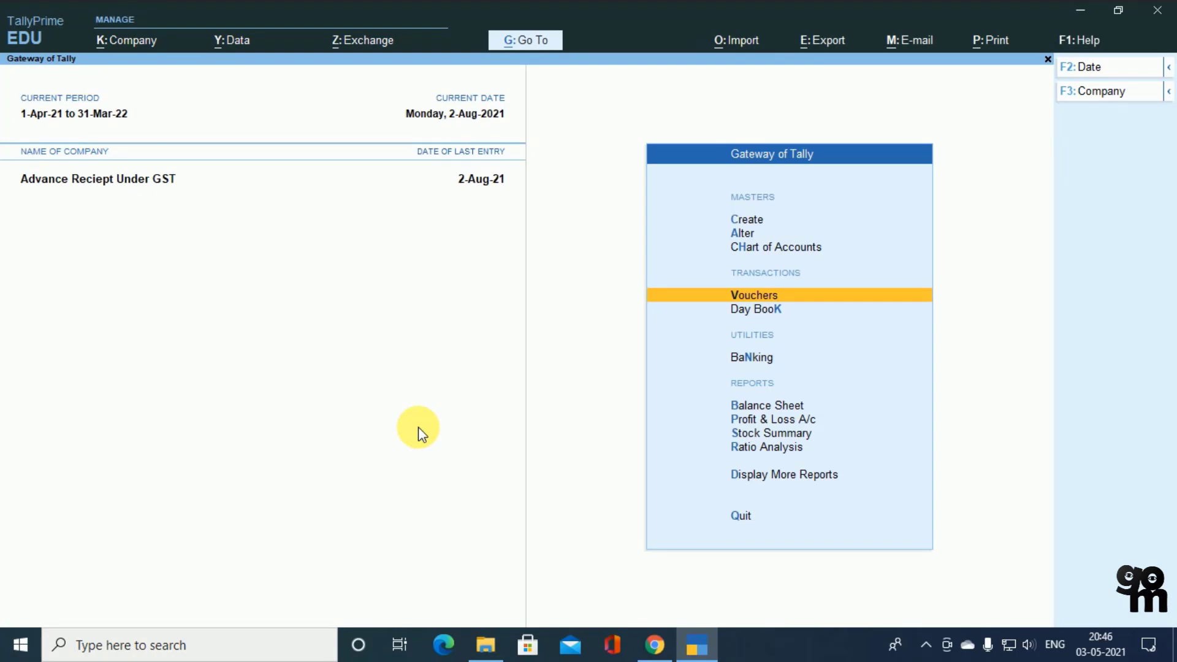
Open the Balance Sheet as at 2-Aug-21 and drill into Duties & Taxes to examine its ledgers
key("Down")
key("Down")
key("Down")
key("Return")
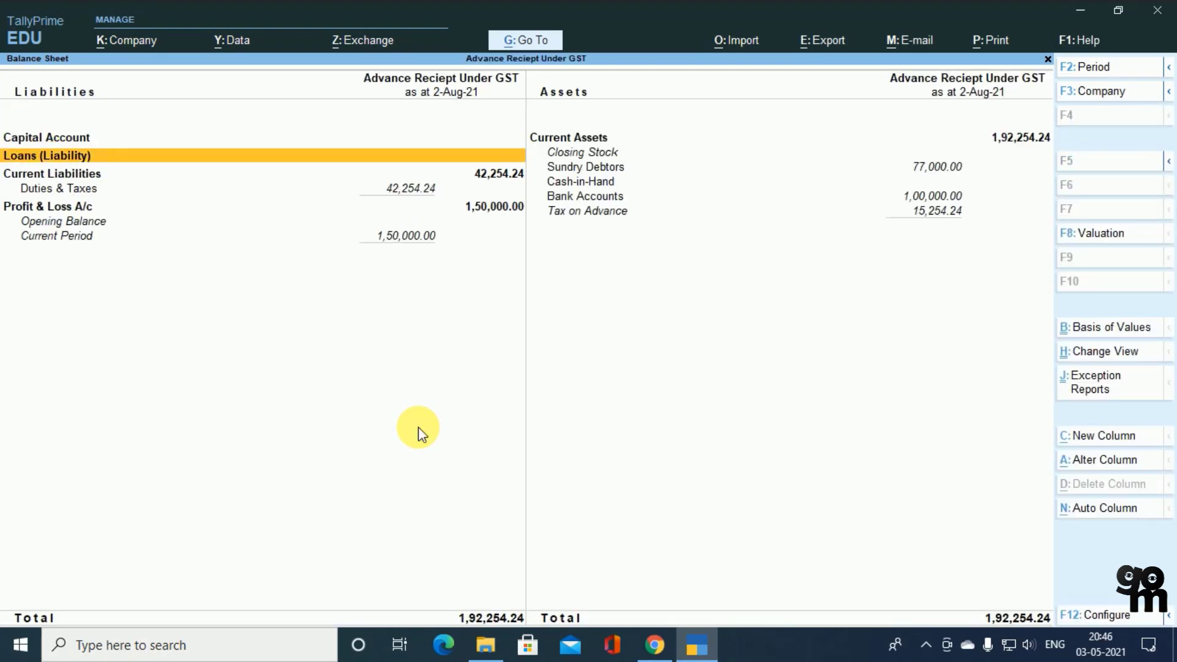
key("Down")
key("Down")
key("Return")
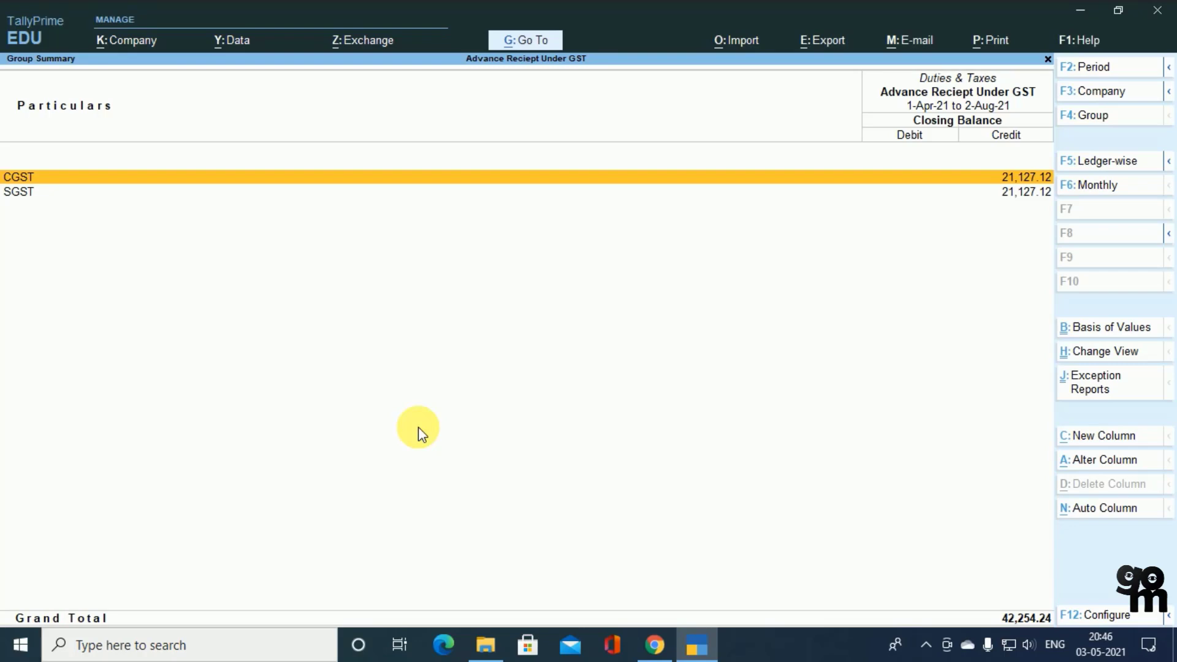
Compare the July and August entries in the CGST ledger's monthly summary
key("Return")
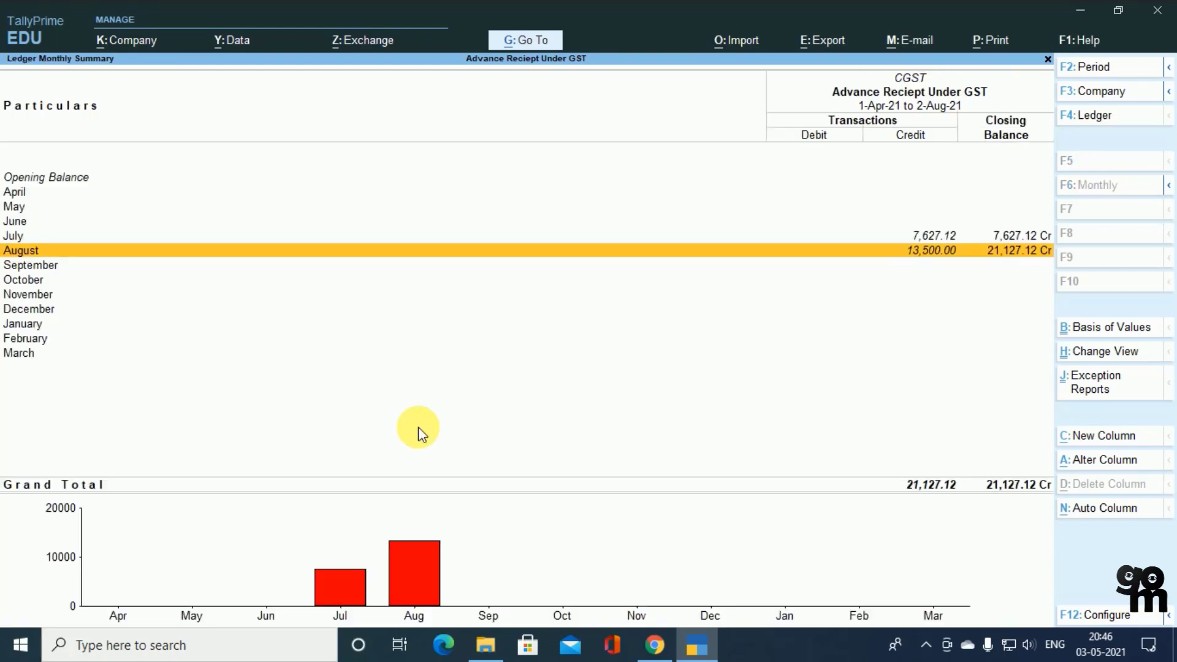
key("Up")
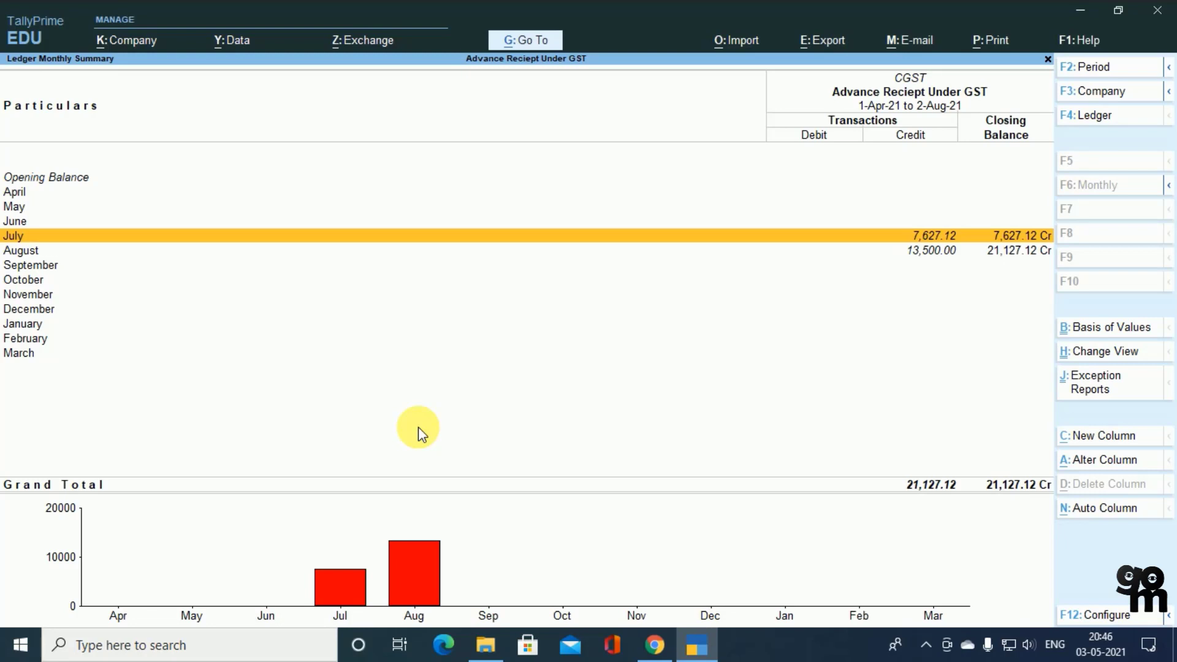
key("Escape")
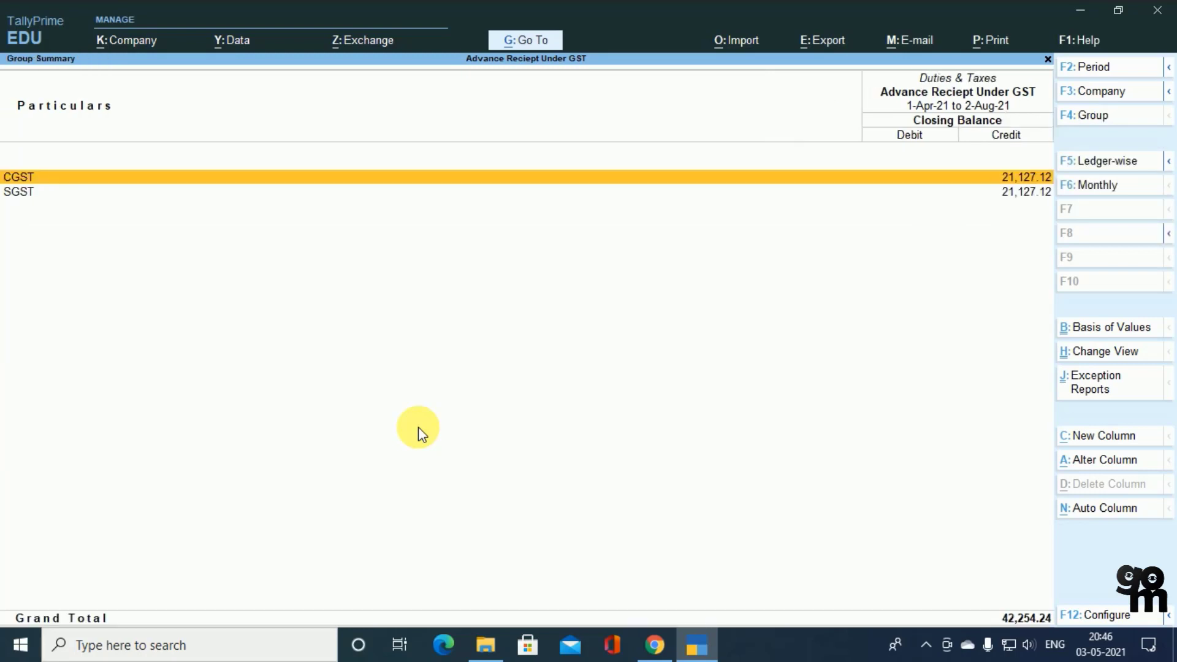
key("Return")
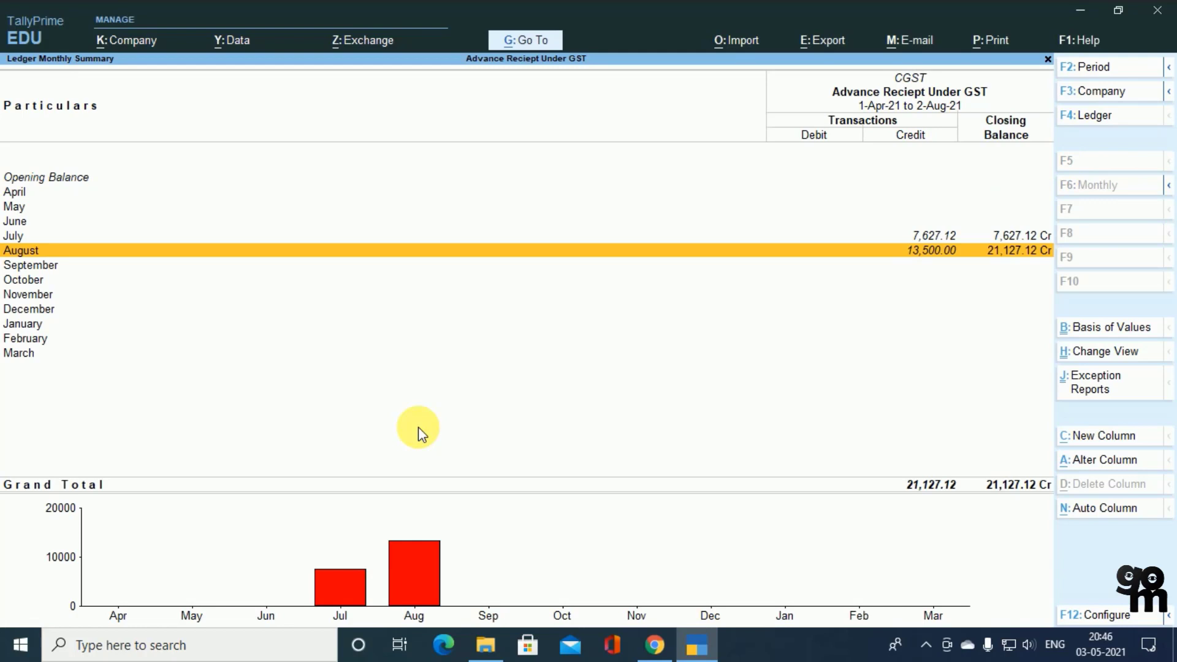
key("Up")
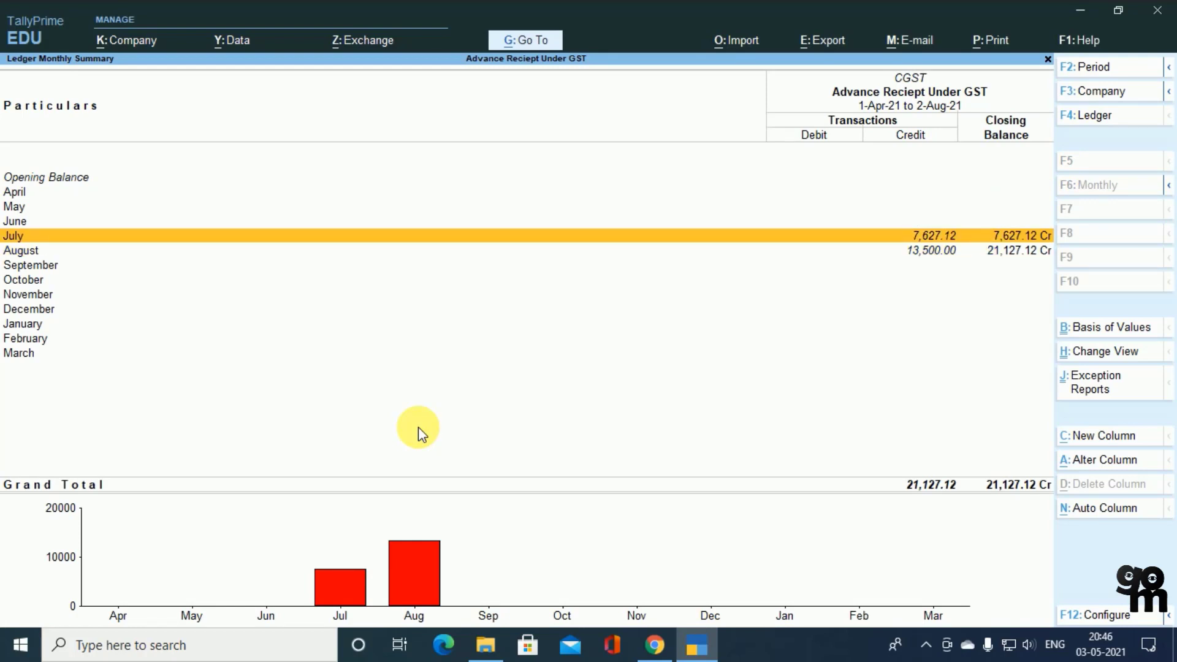
key("Escape")
key("Return")
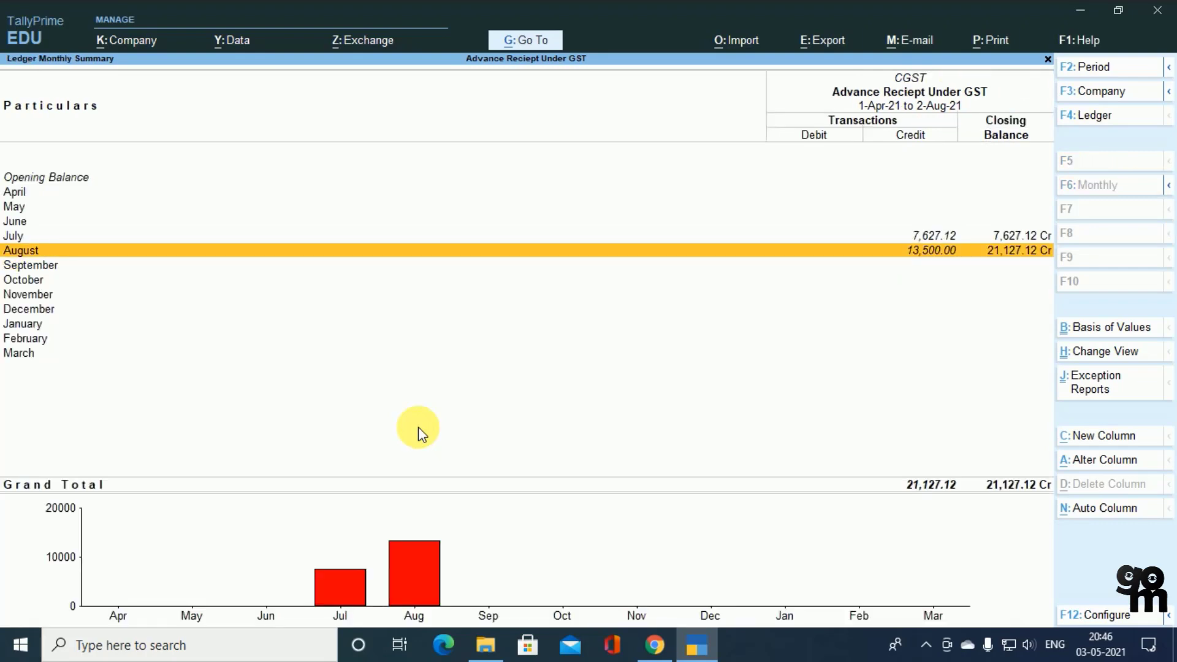
key("Up")
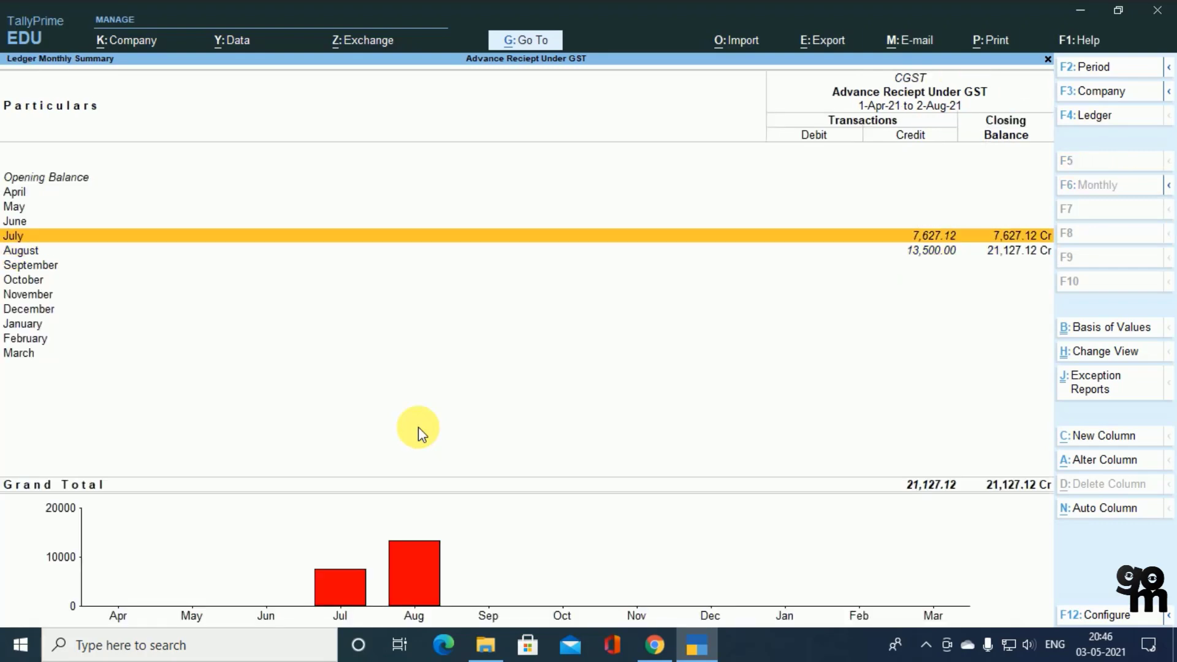
key("Escape")
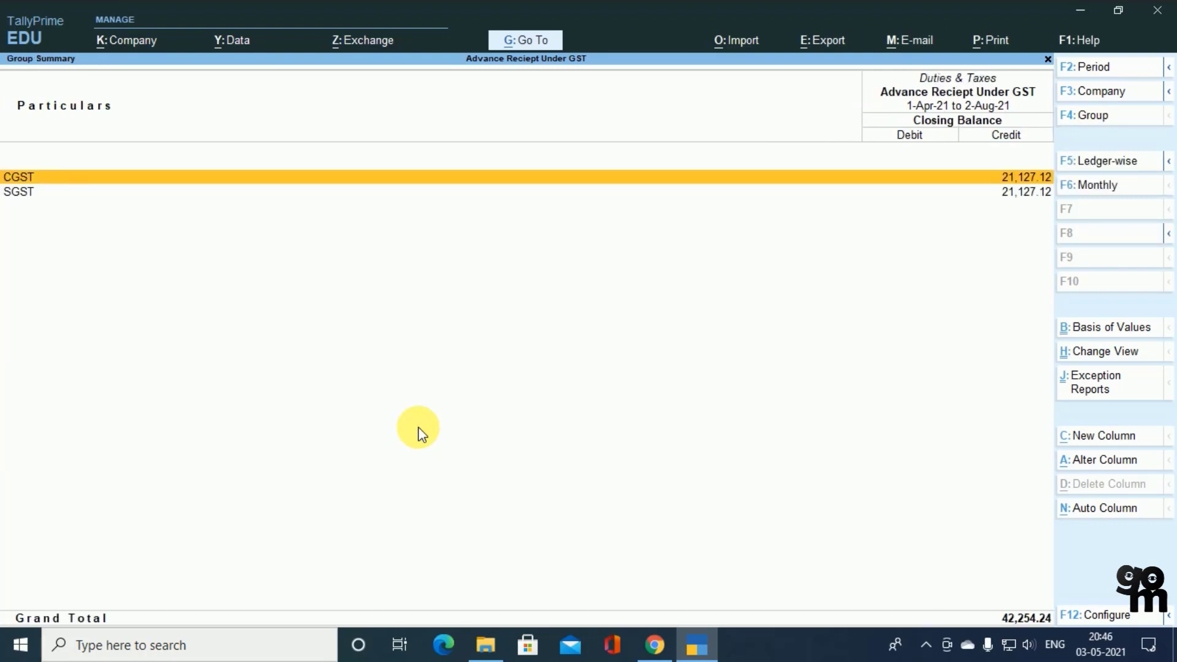
Check the Tax on Advance balance under Current Assets in the Balance Sheet
key("Escape")
key("Right")
key("Down")
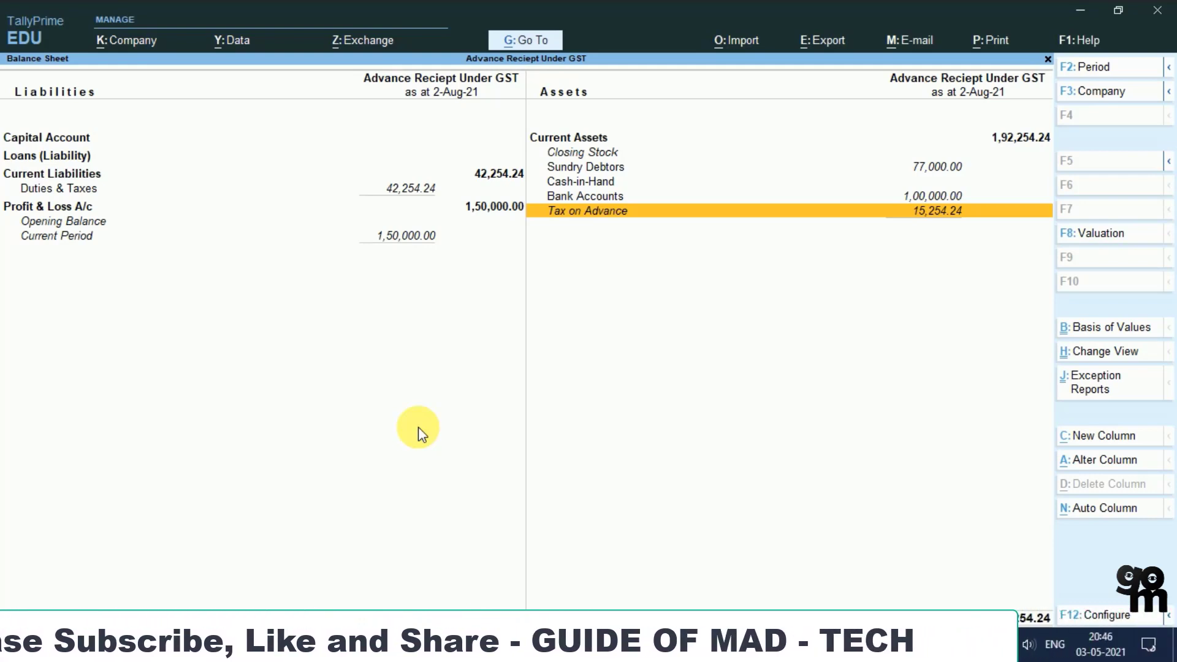
key("Escape")
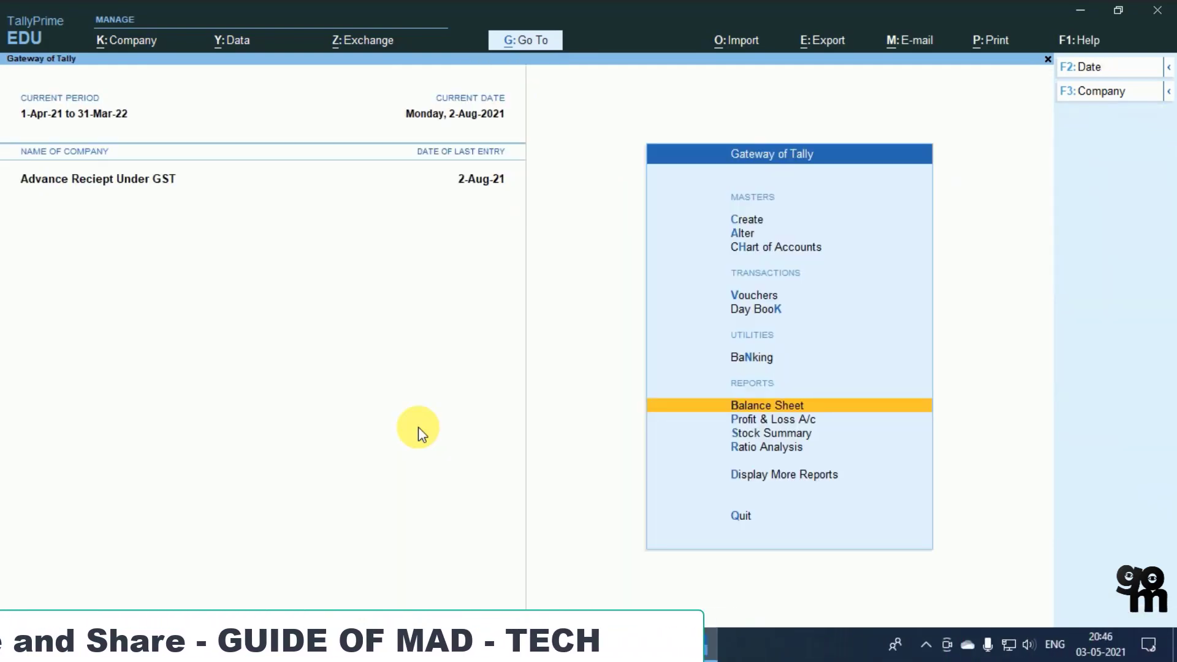
Start a new journal voucher for the advance tax adjustment
key("Up")
key("Up")
key("Up")
key("Return")
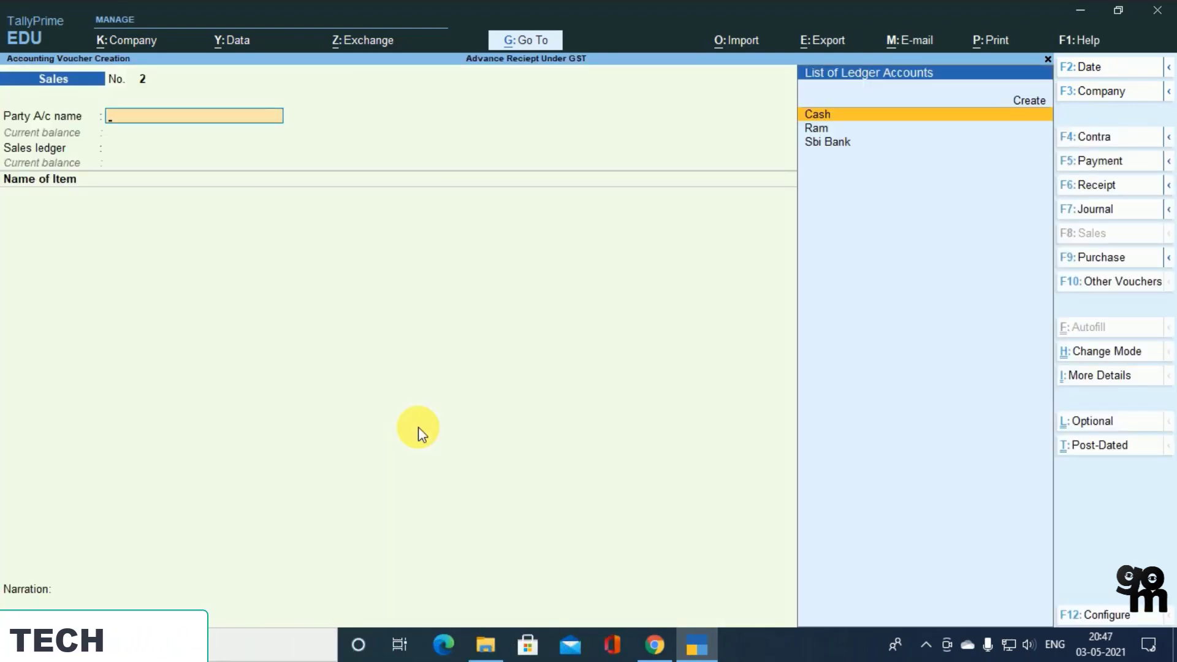
key("F7")
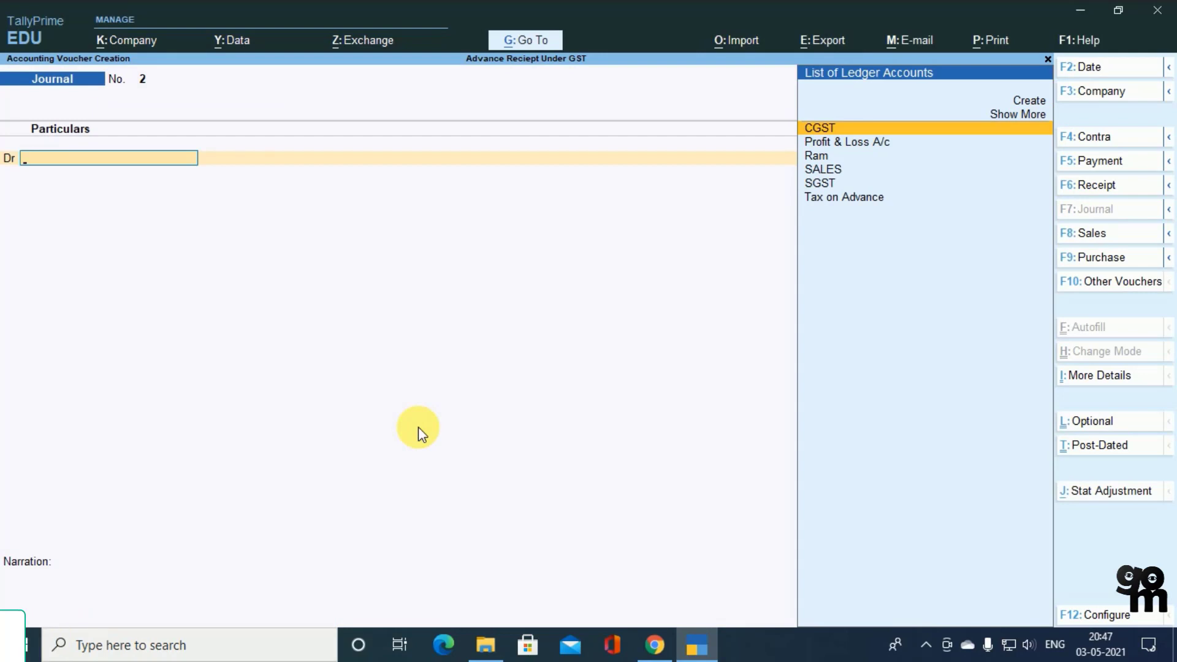
Set the journal's stat adjustment to GST, Decrease of Tax Liability, with Sales against Advance Receipts as the additional details
key("alt")
key("alt+j")
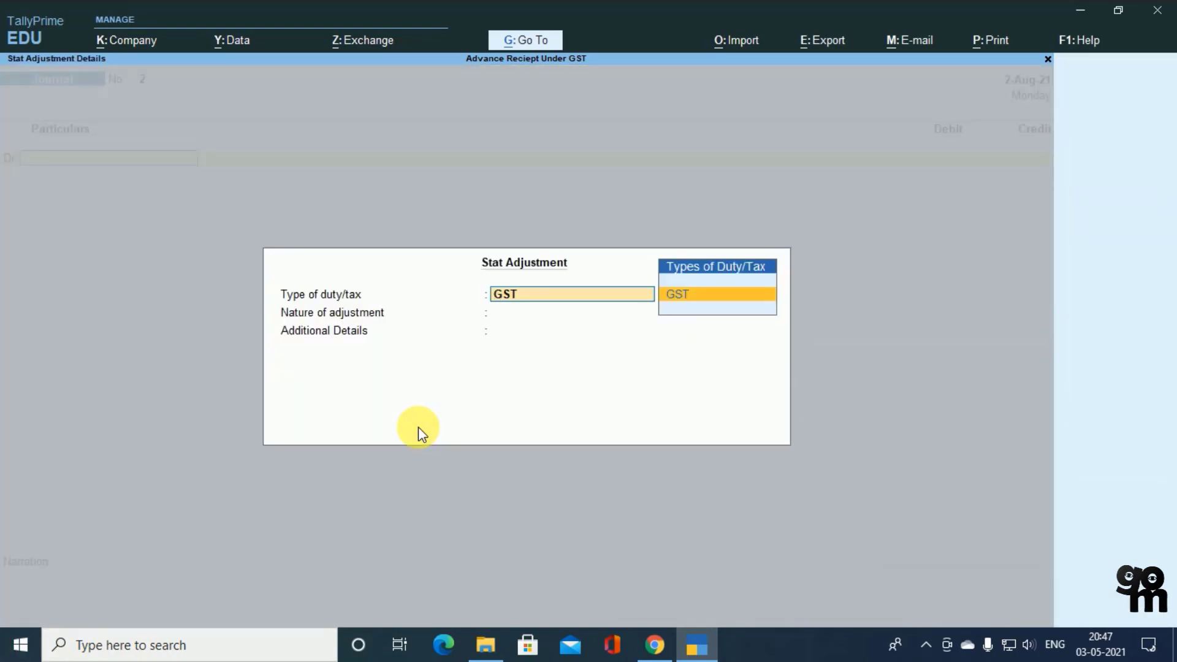
key("Return")
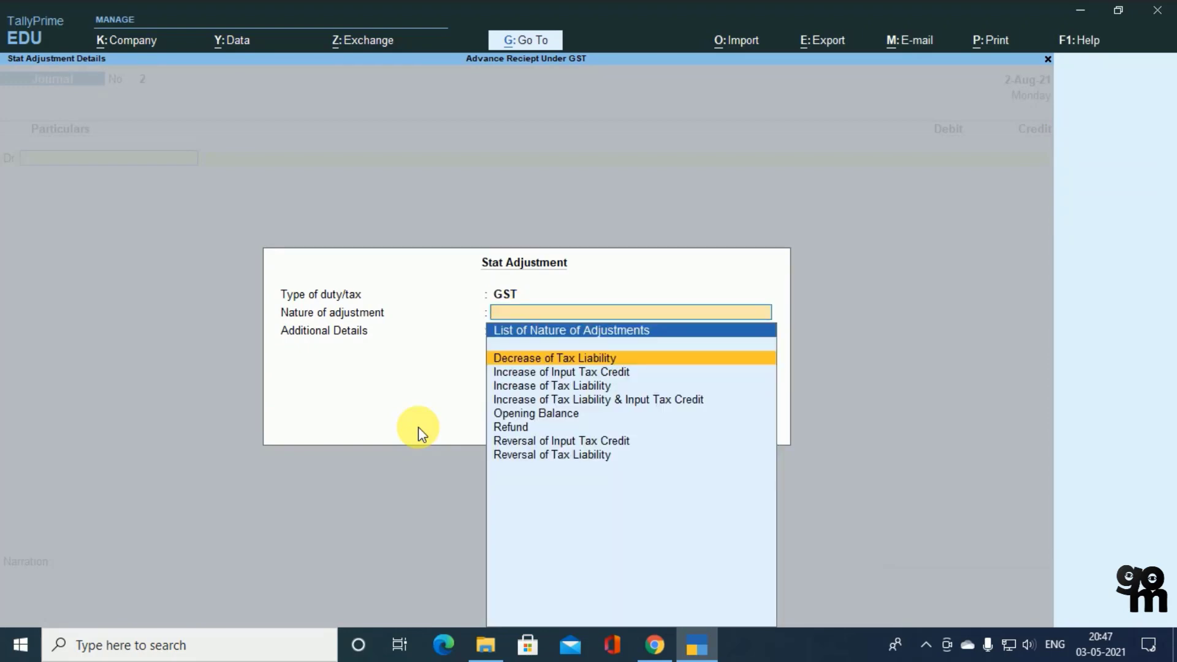
key("Return")
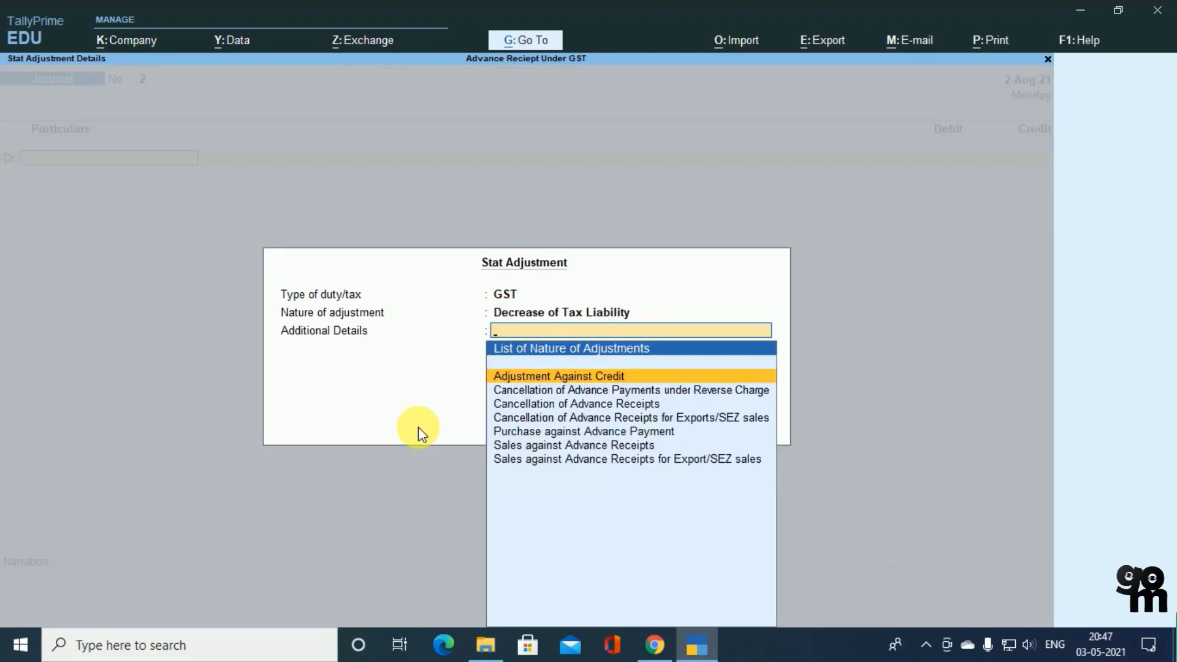
key("Down")
key("Down")
key("Down")
key("Down")
key("Down")
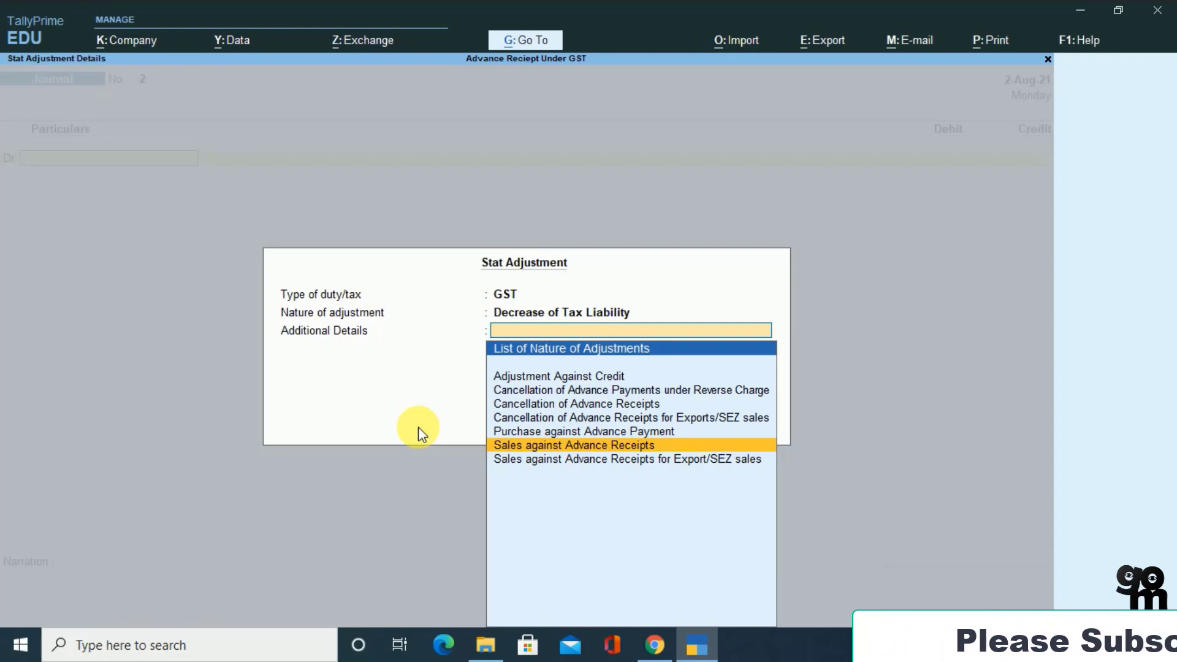
key("Return")
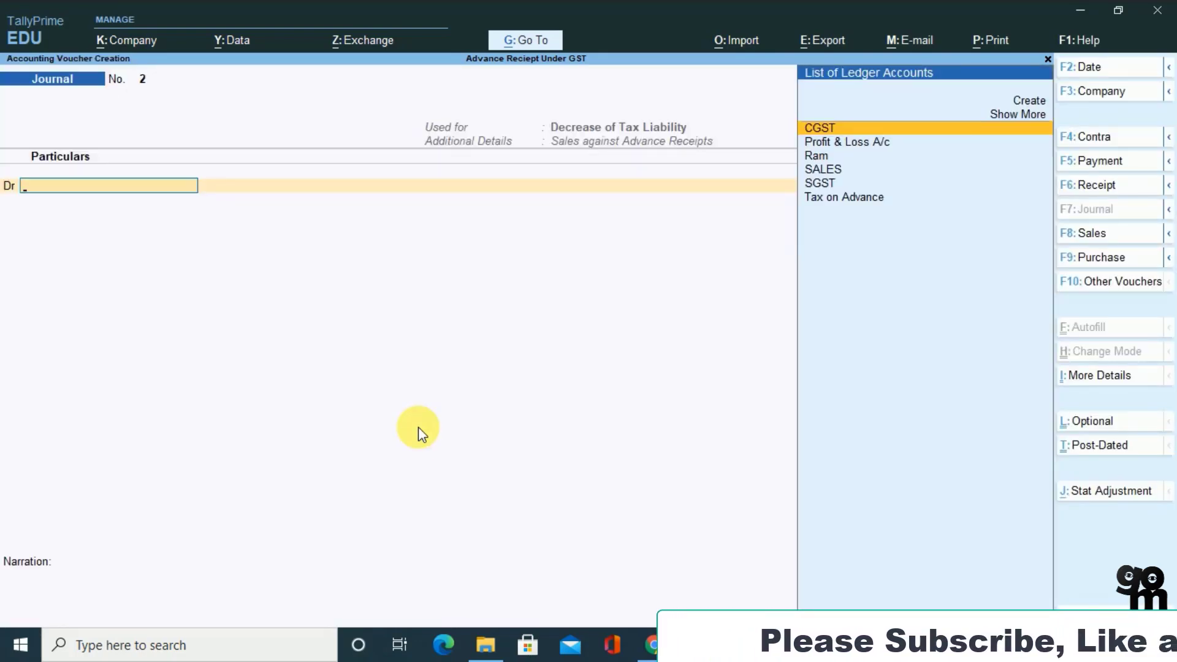
Debit CGST with 7,627.12, giving a rate of 9% and a taxable value of 84,745.76
key("Return")
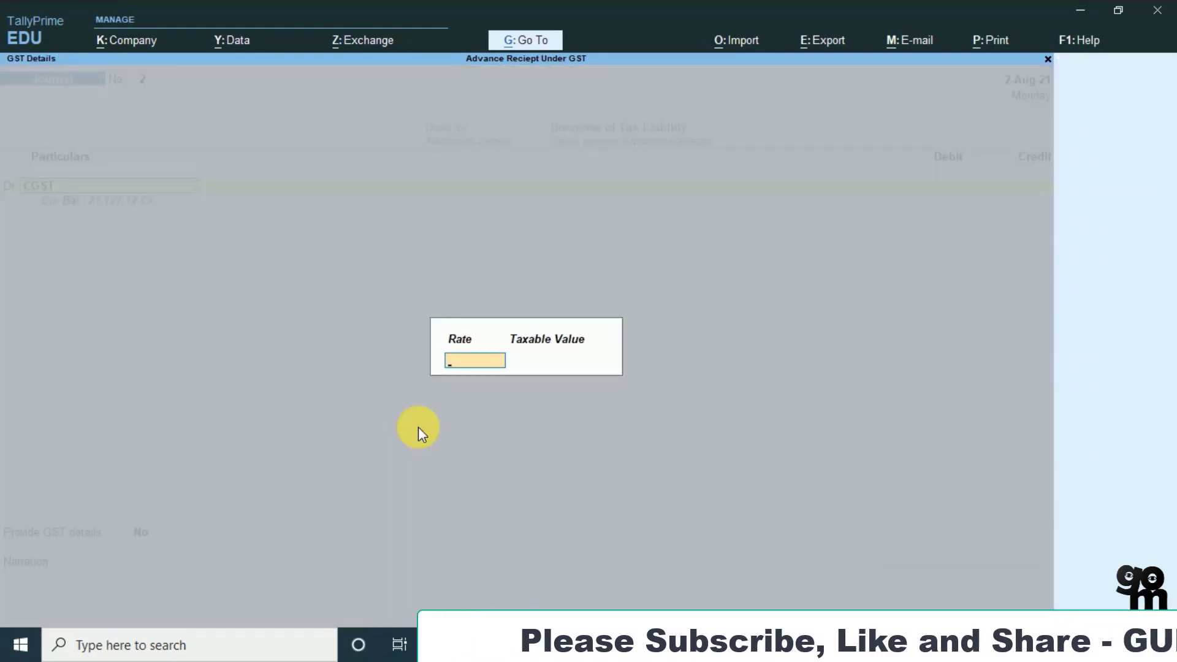
type("9")
key("Return")
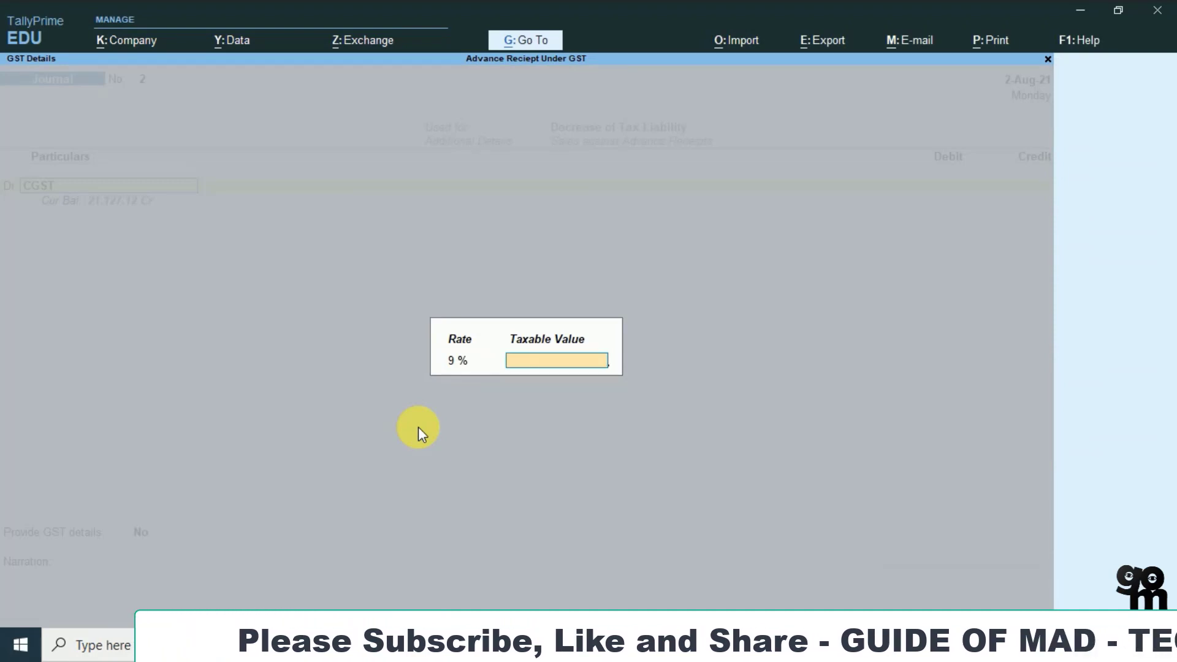
type("8")
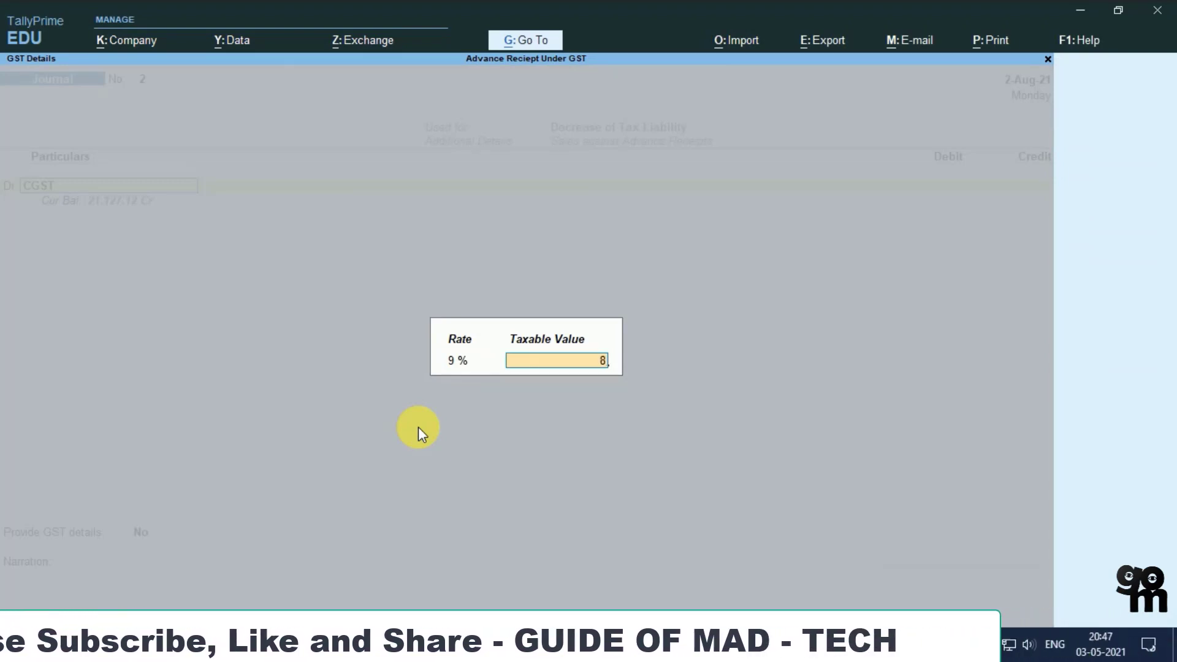
type("4745")
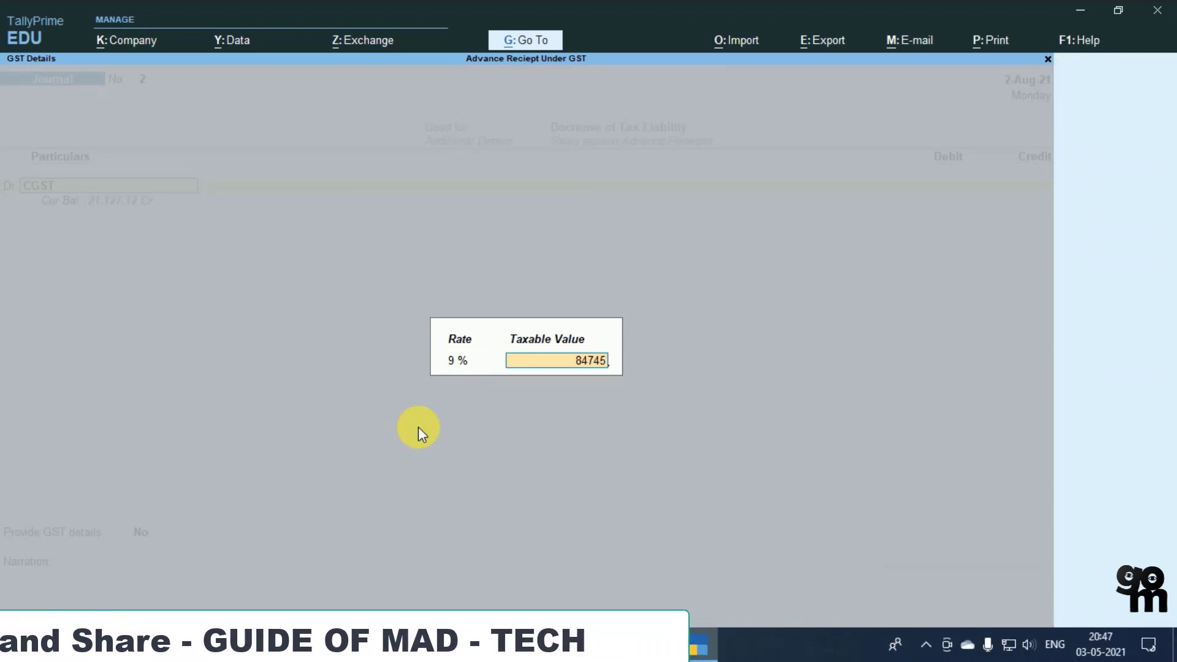
type(".76")
key("Return")
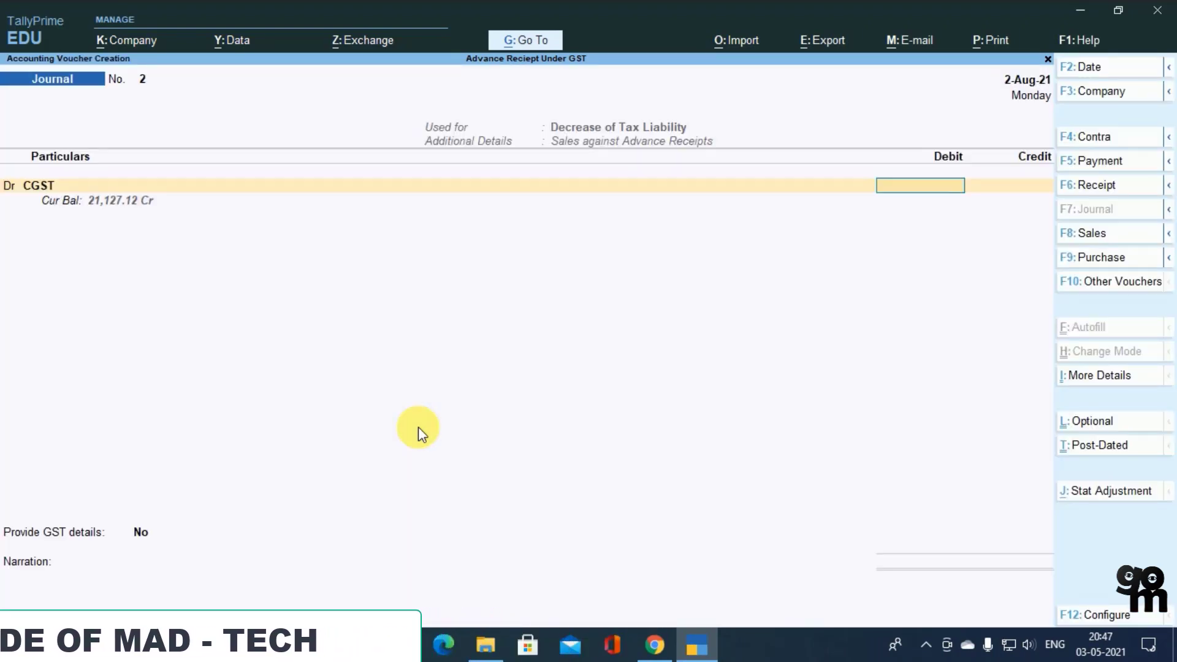
type("96")
key("BackSpace")
key("BackSpace")
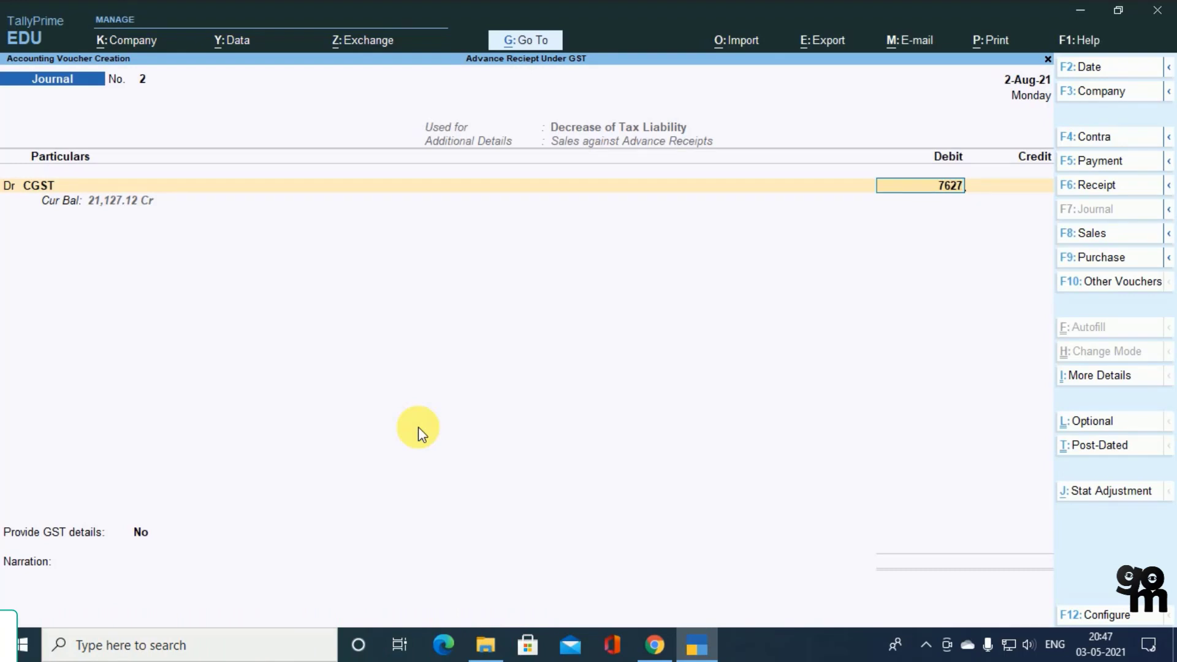
key("Return")
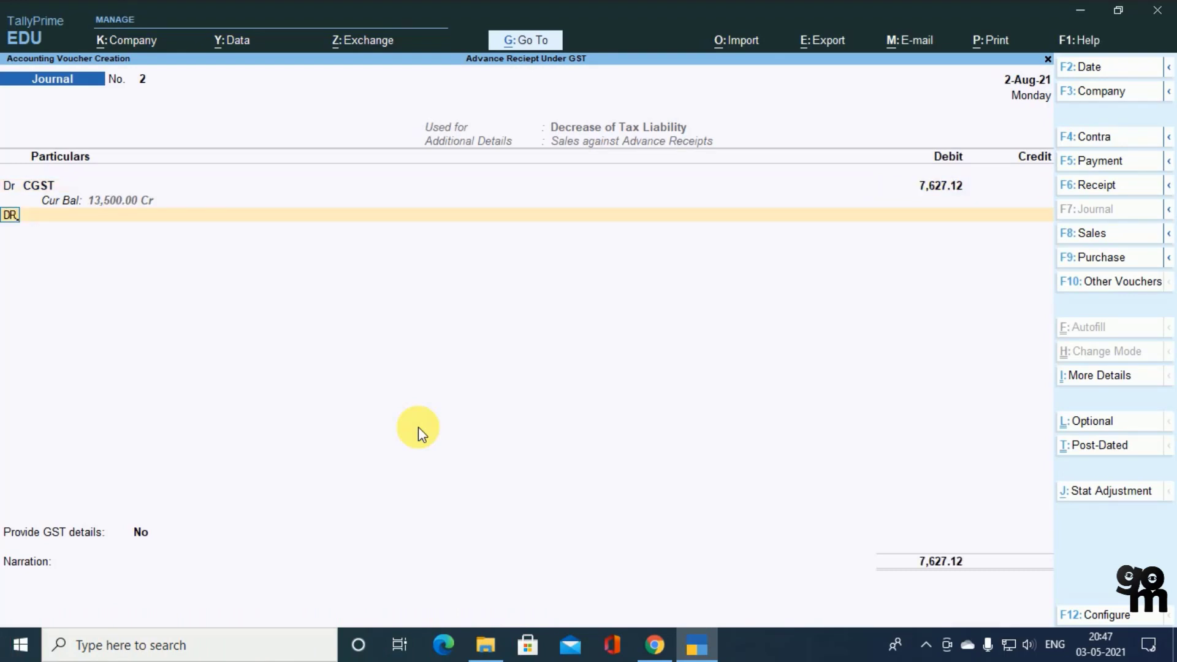
Debit SGST with 7,627.12, accepting the 9% rate and the taxable value of 84,745.76
key("Return")
type("S")
key("Down")
key("Down")
key("Return")
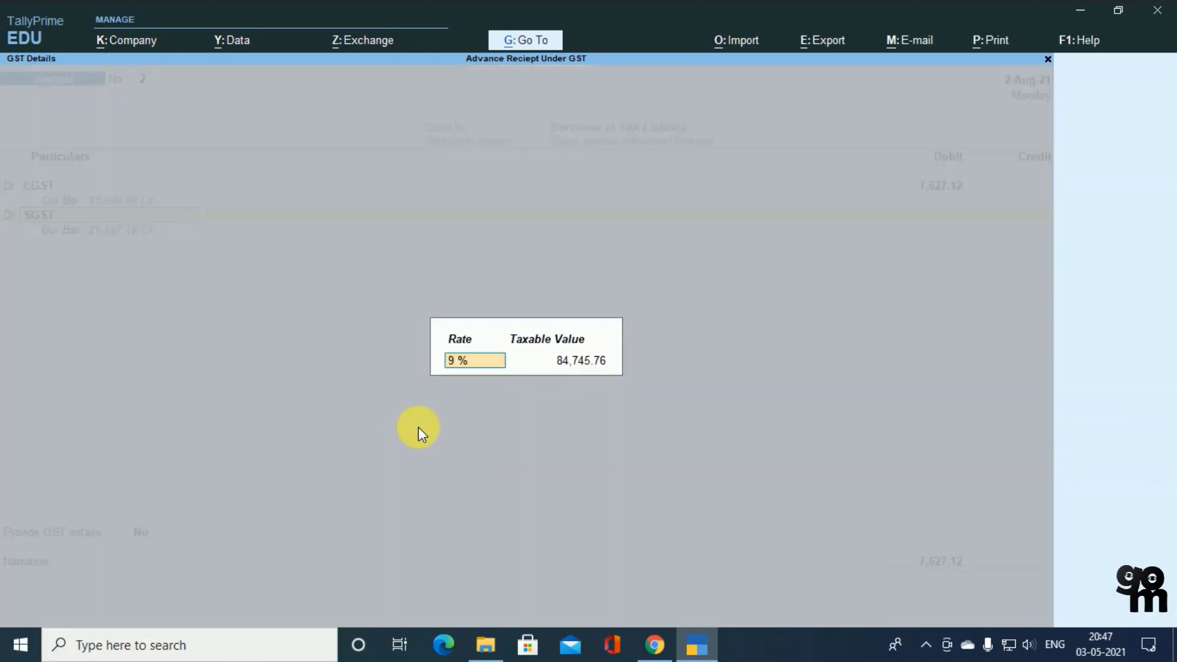
key("Return")
key("Return")
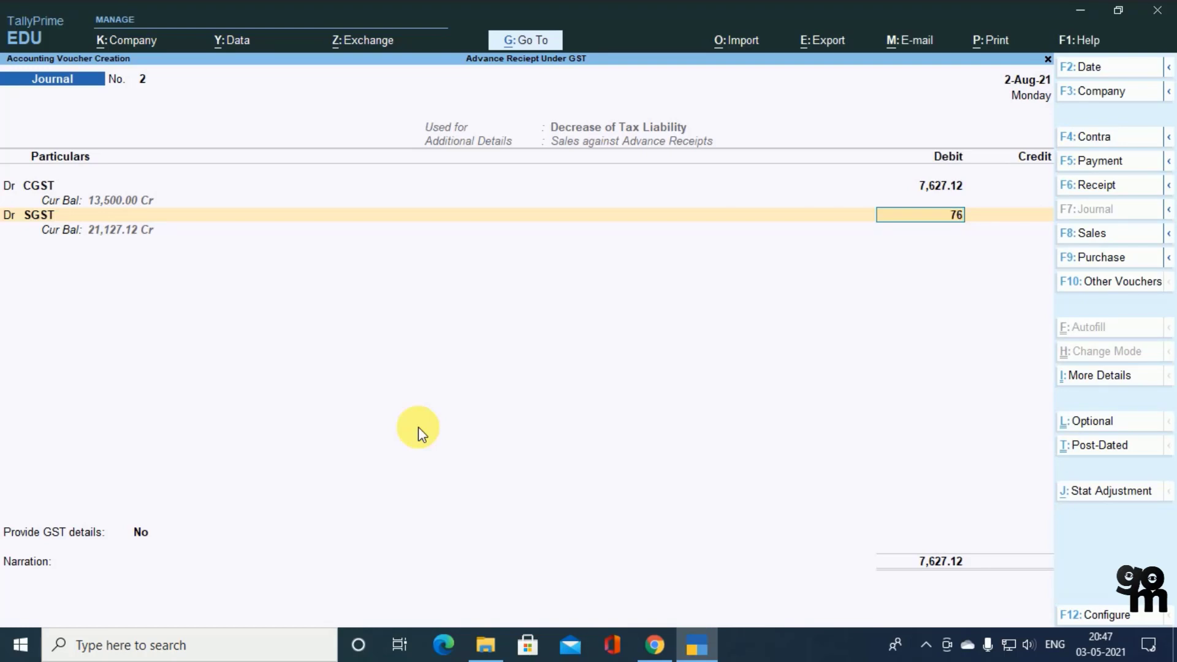
key("Return")
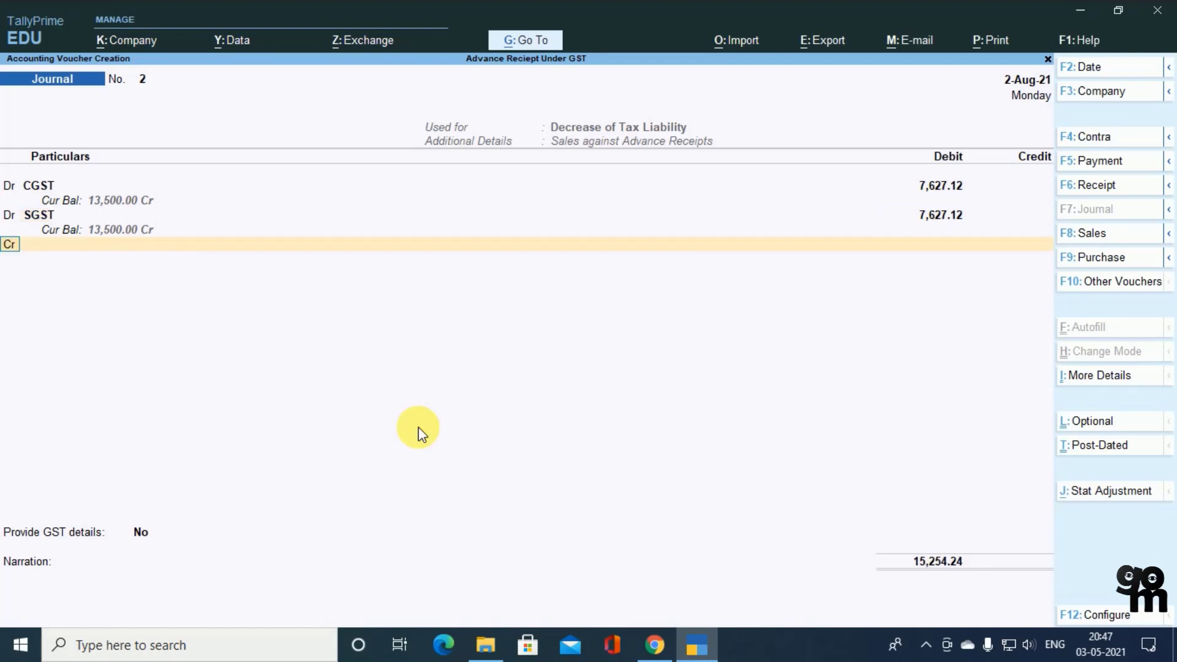
Credit the Tax on Advance ledger with 15,254.24
key("Return")
type("t")
key("Return")
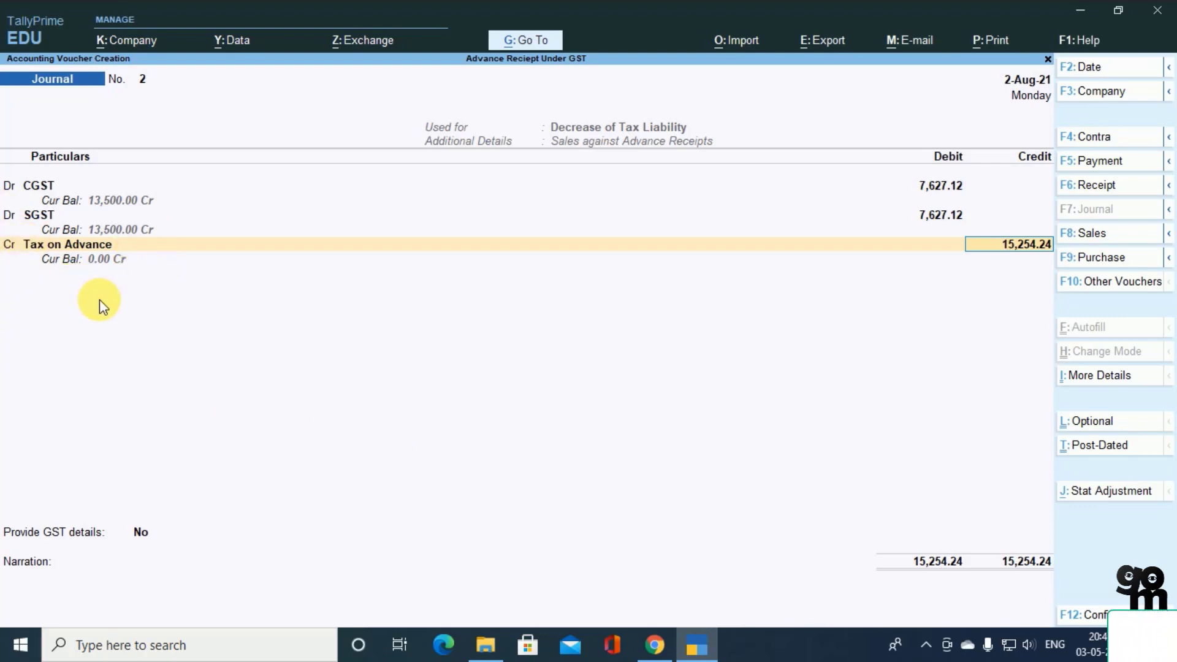
key("Return")
Provide the GST advance details with receipt number A1, date 1-Jul-21, the customer's ledger, Delhi and Unregistered, and save the journal without a narration
key("Down")
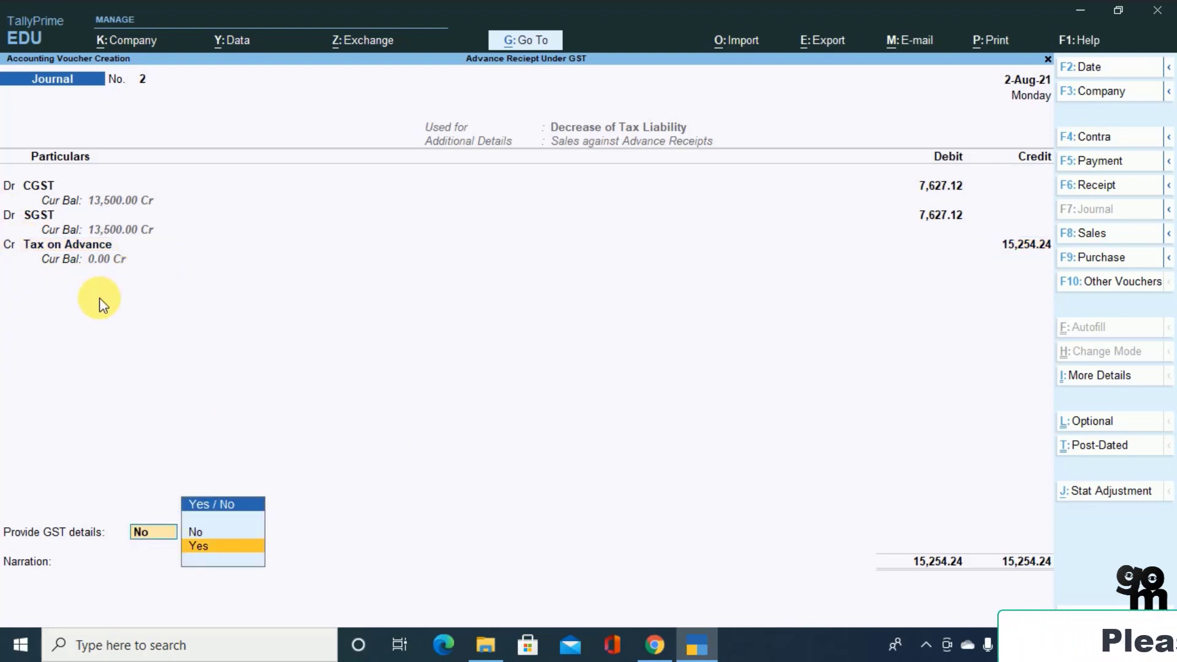
key("Return")
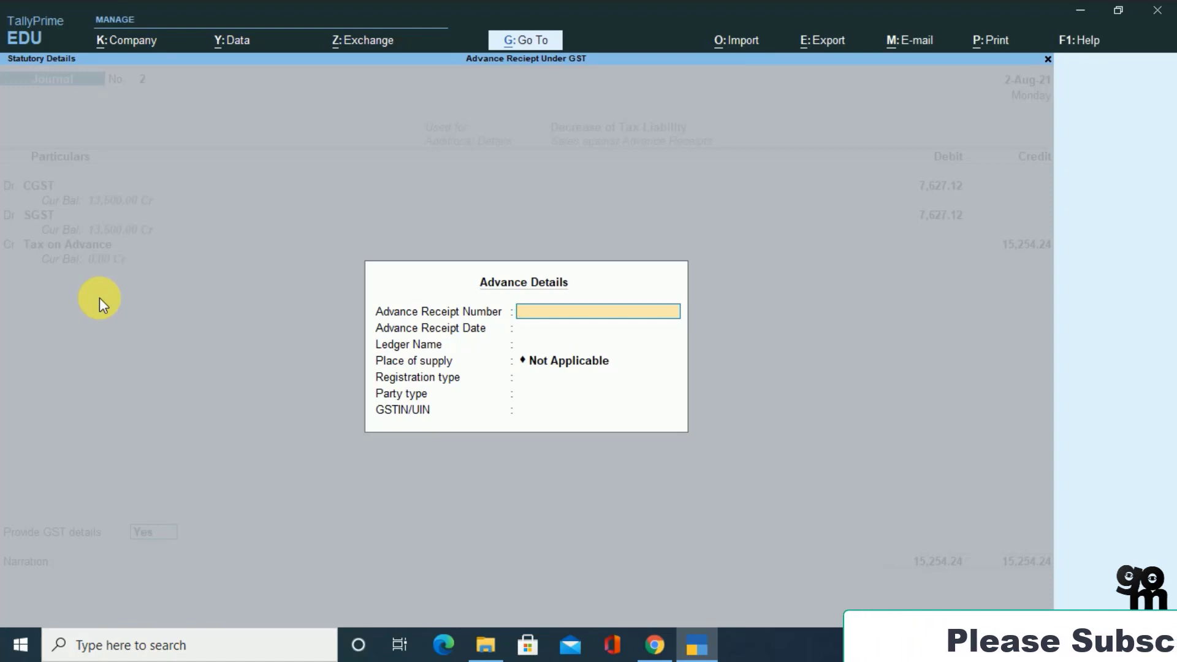
type("A1")
key("Return")
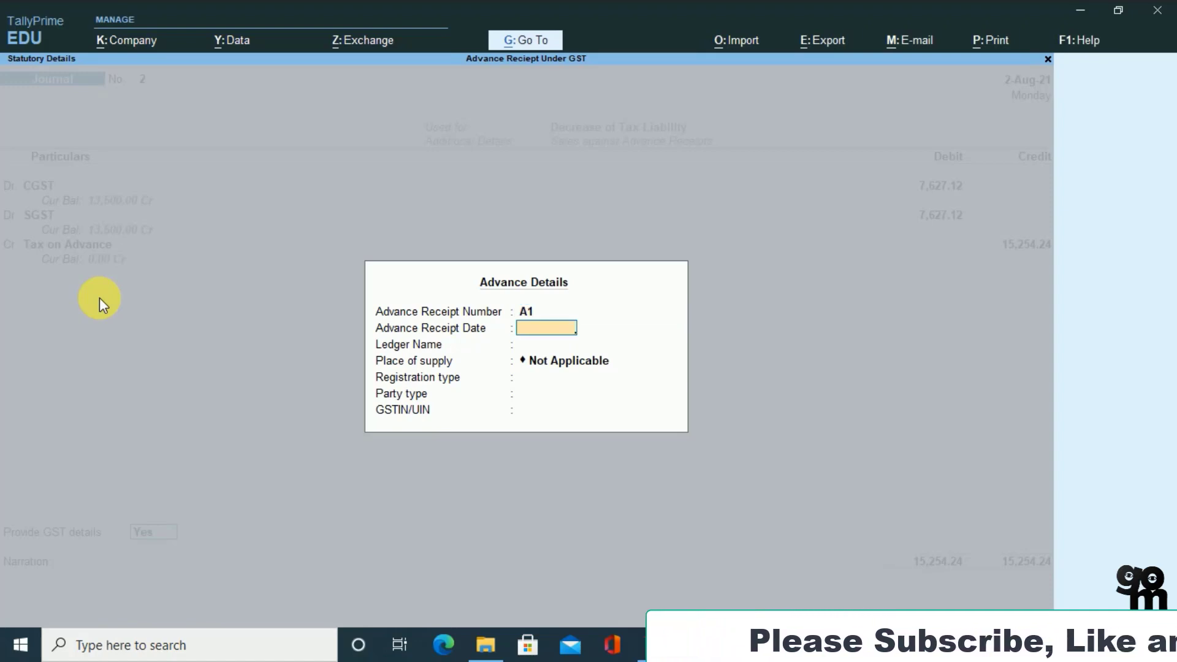
type("1.7")
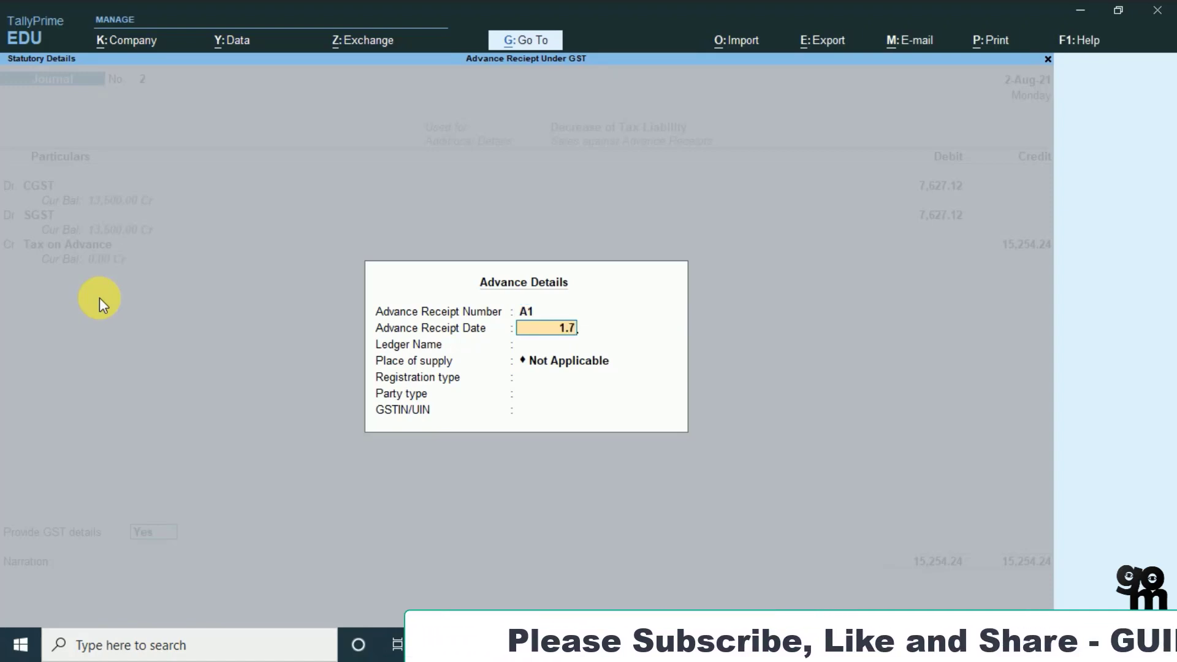
key("Return")
key("Return")
key("Return")
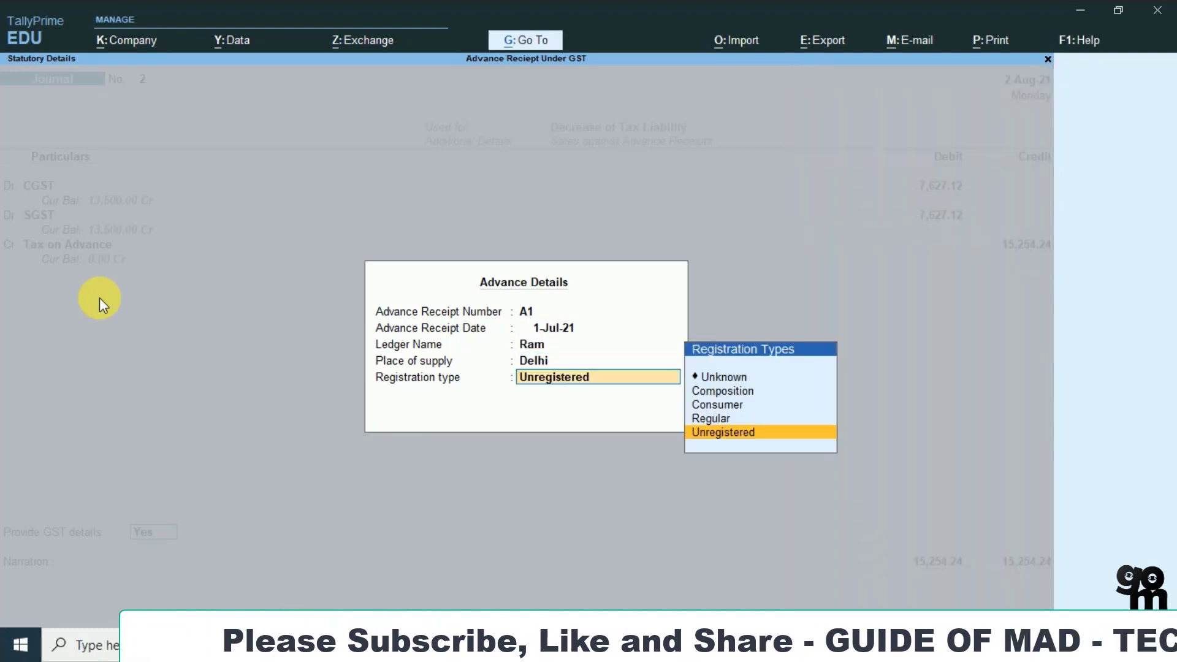
key("Return")
key("Return")
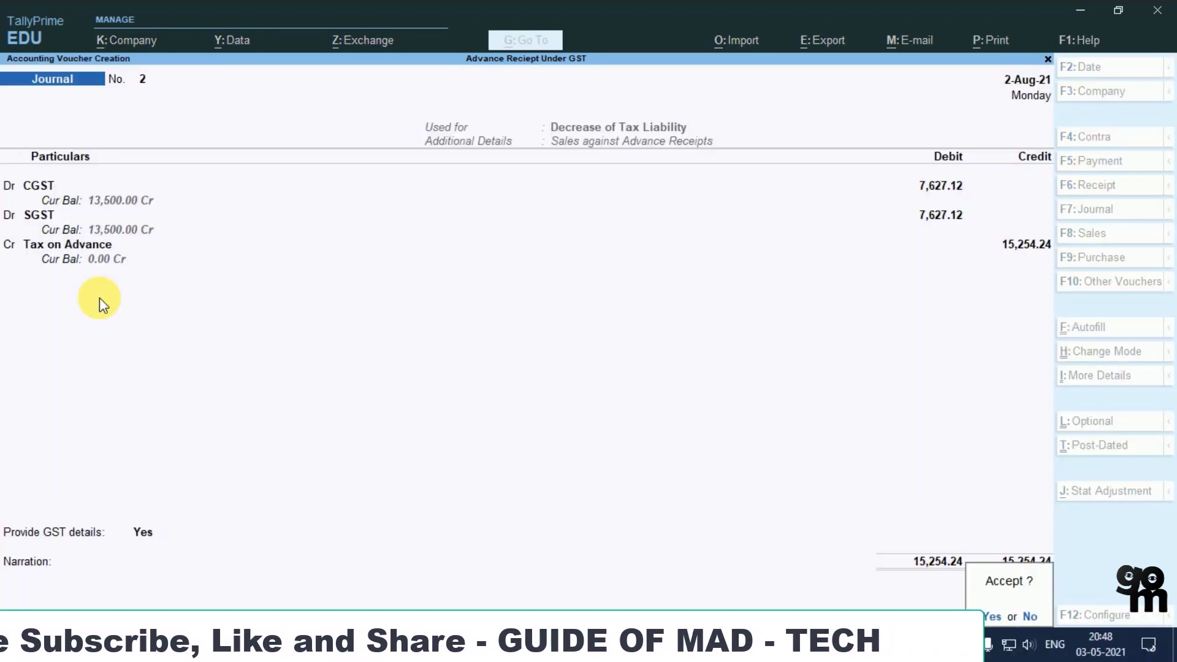
key("Return")
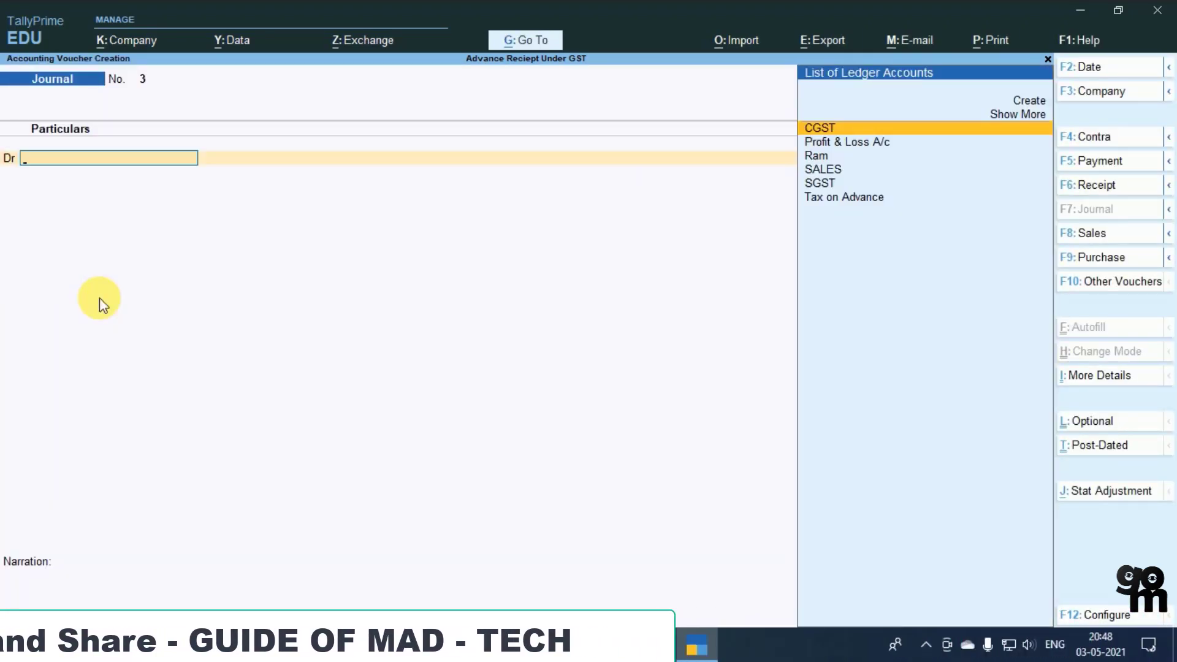
Leave voucher entry and open the GSTR-1 report
key("Escape")
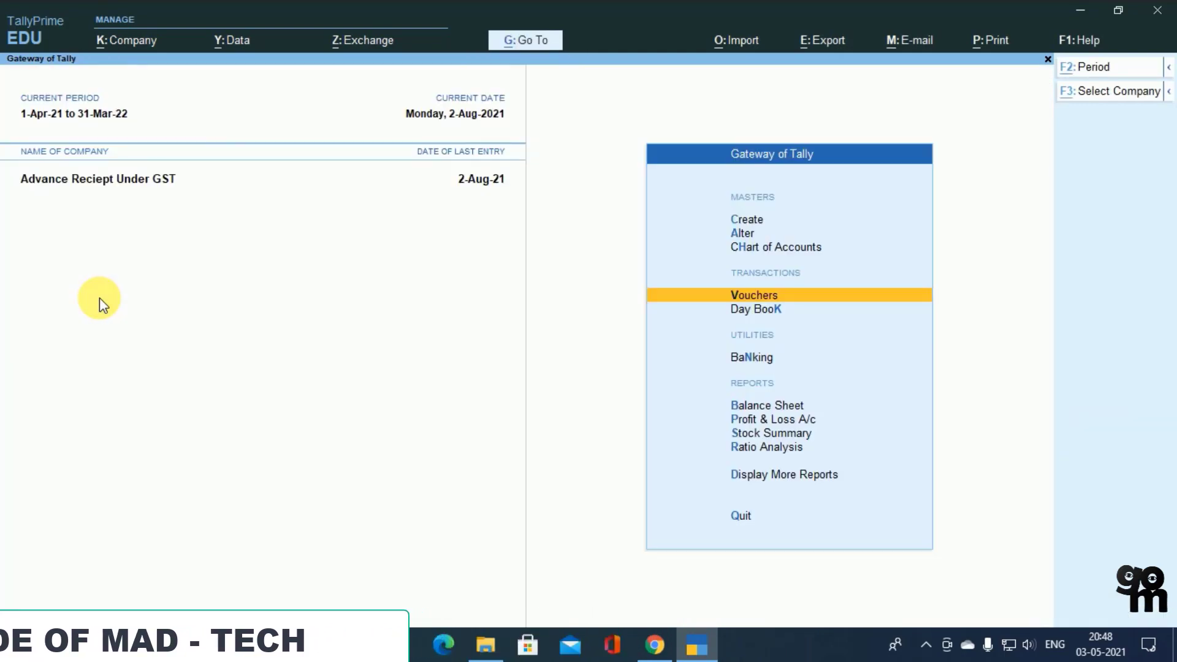
key("alt+g")
type("GST")
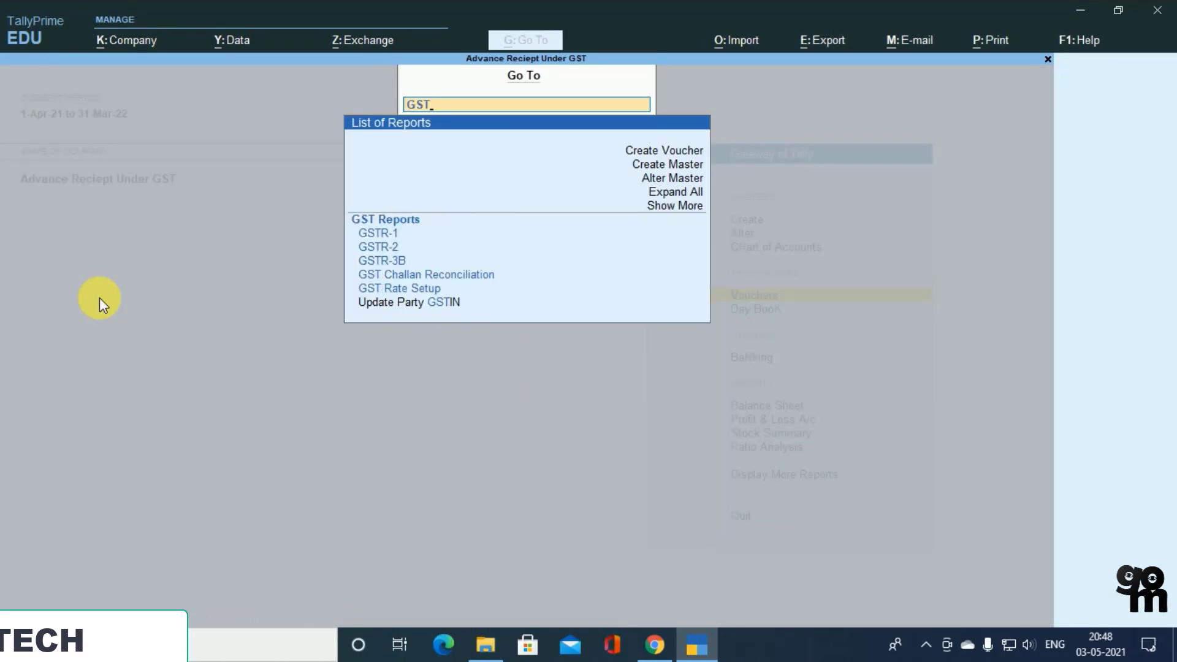
key("Down")
key("Return")
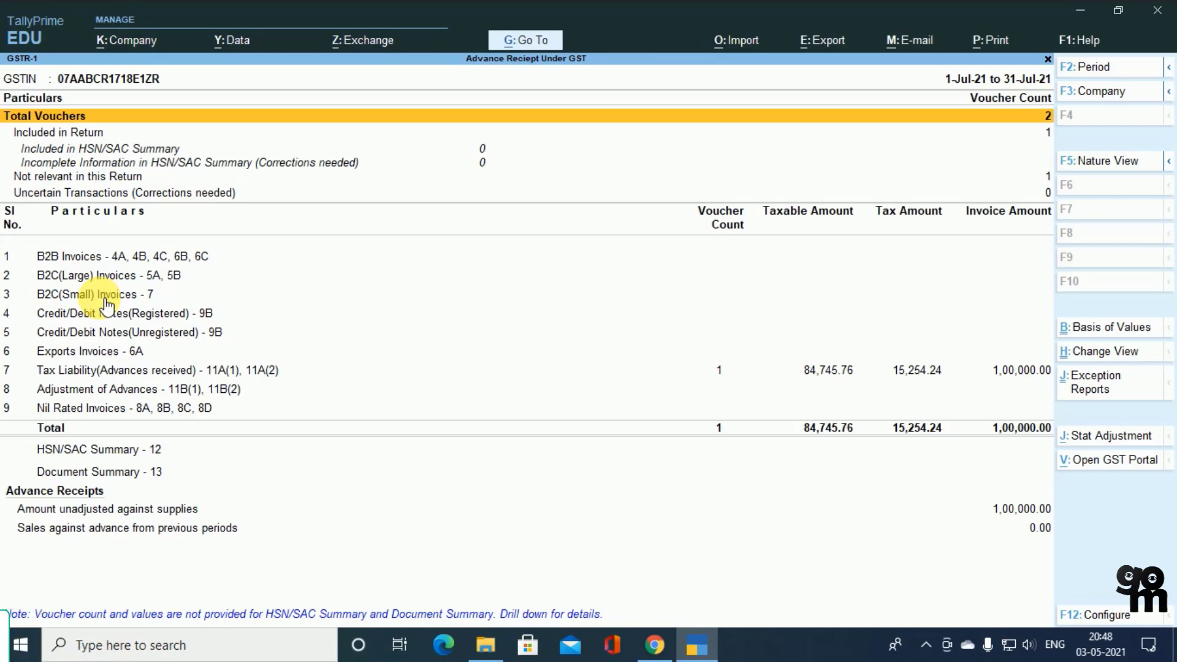
key("F2")
key("BackSpace")
key("Escape")
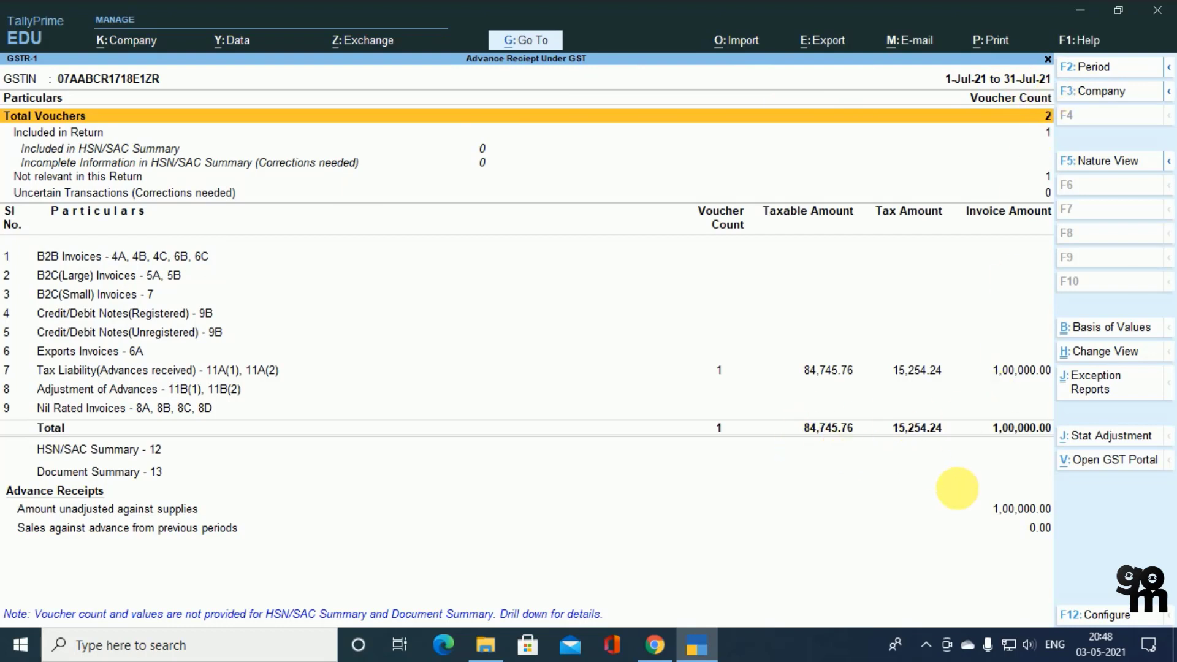
Check the July GSTR-1 rows for the amount unadjusted against supplies and the tax liability on advances received
left_click(1001, 518)
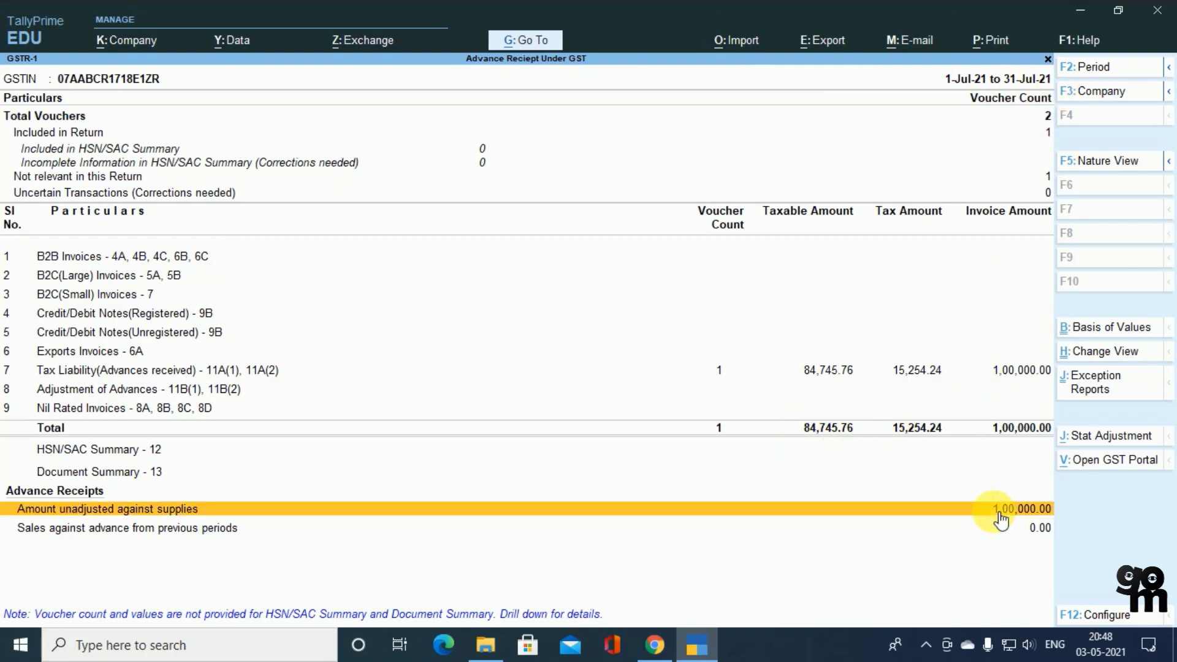
left_click(860, 374)
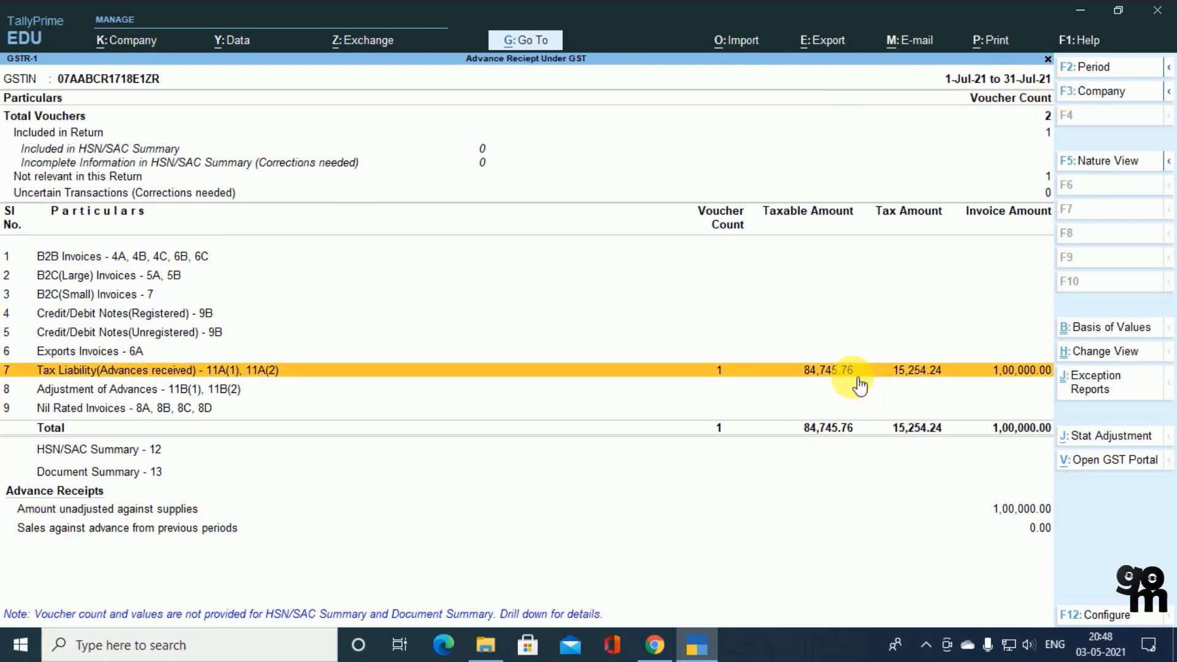
Set the GSTR-1 period to 1-Jul-21 to 2-Aug-21 and compare the Tax Liability (Advances received) and Adjustment of Advances rows
key("F2")
key("Return")
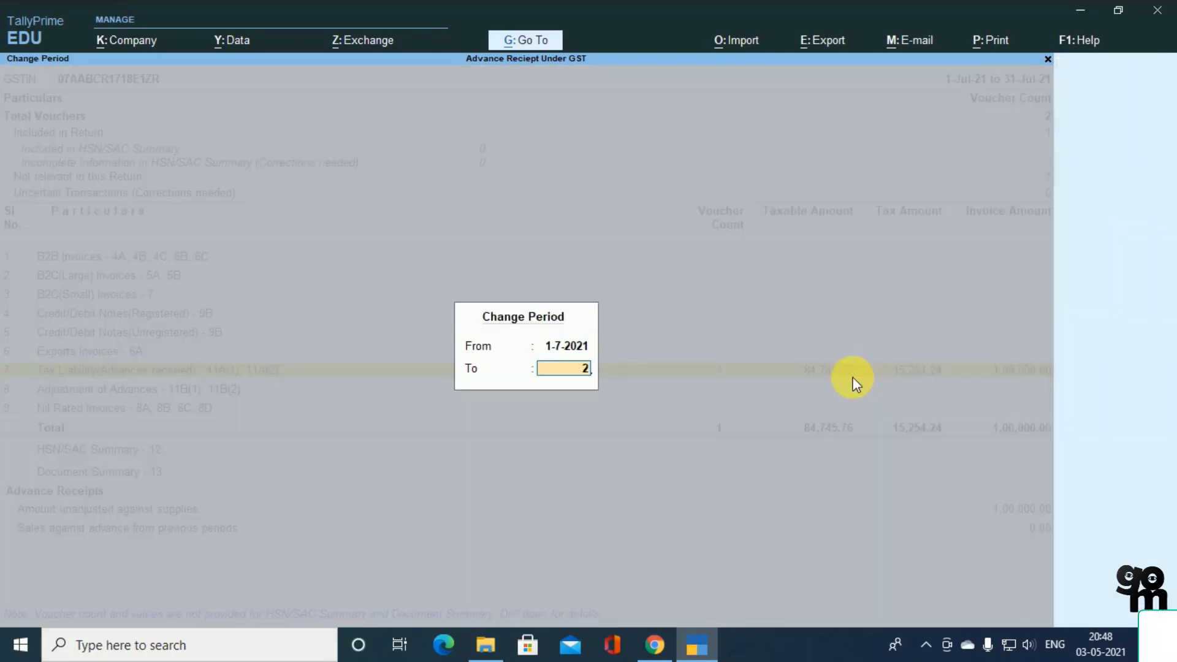
key("Return")
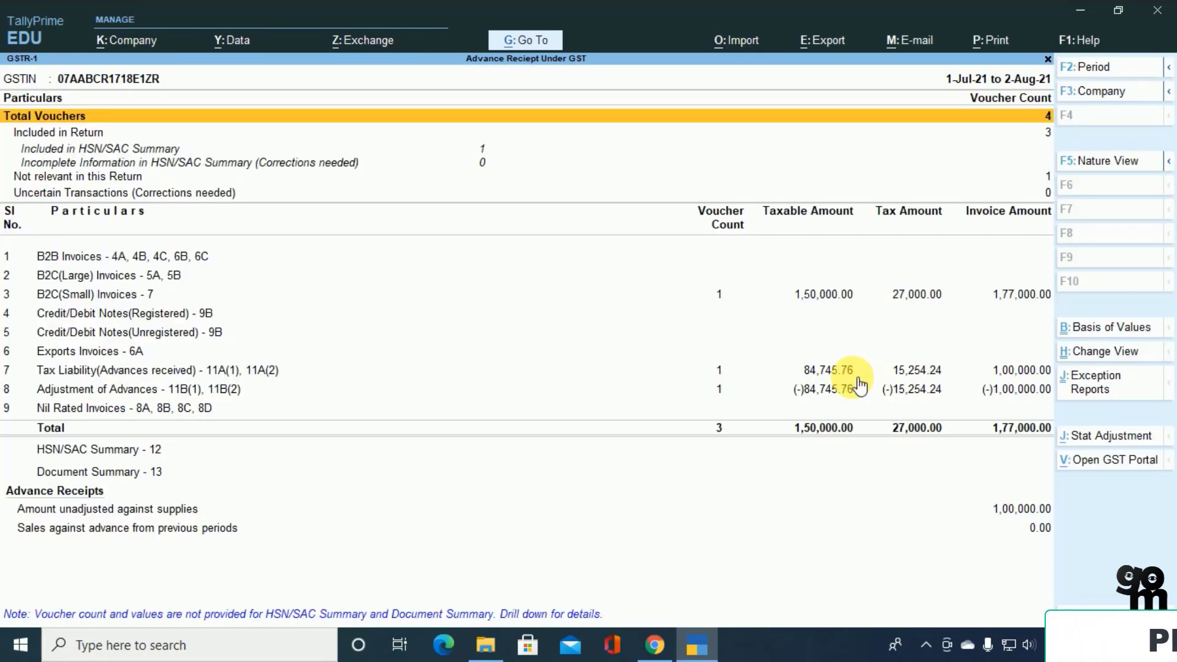
left_click(758, 389)
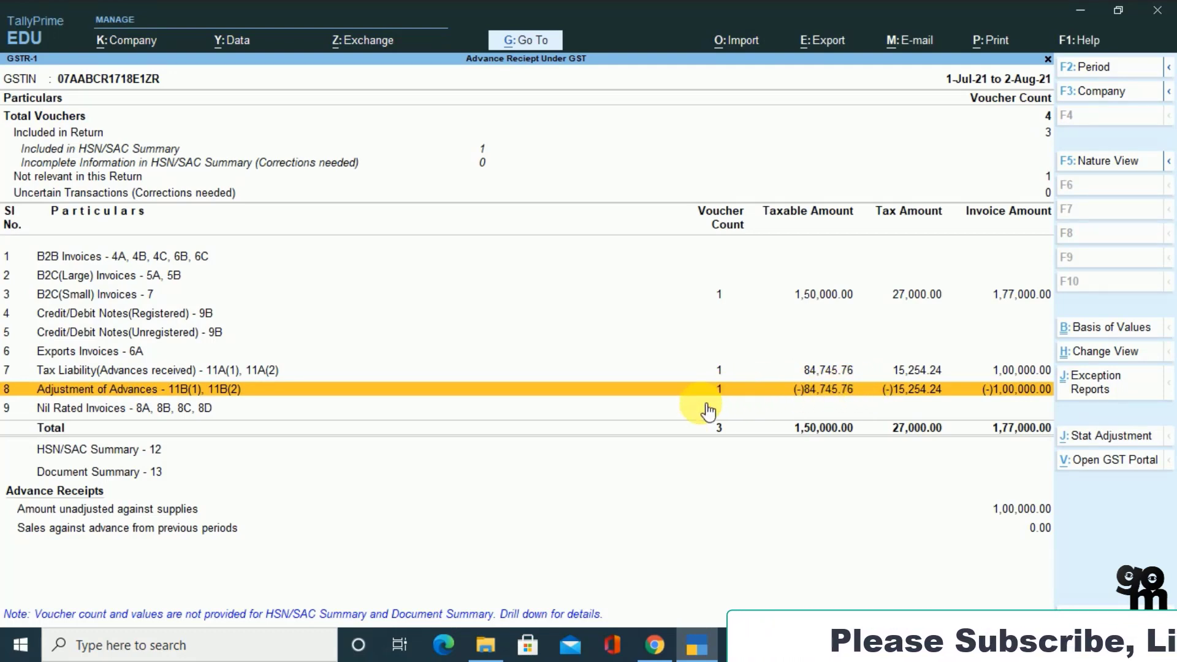
key("Up")
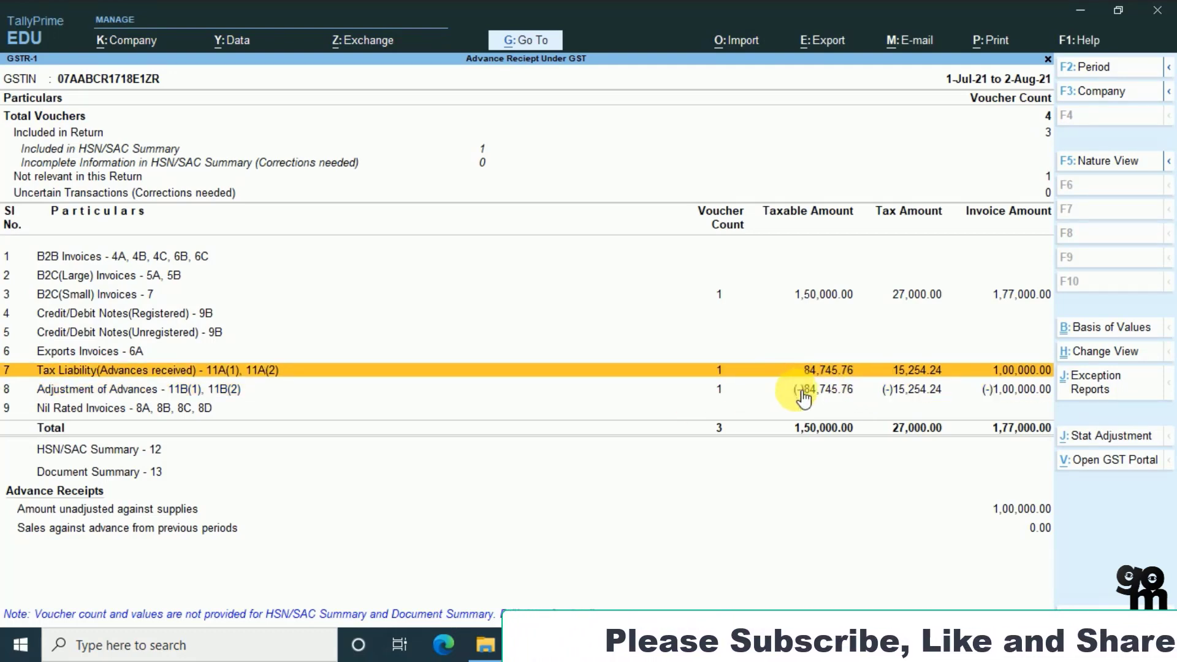
Compare the B2C(Small) Invoices row with the Tax Liability (Advances received) and Adjustment of Advances rows in GSTR-1
left_click(802, 393)
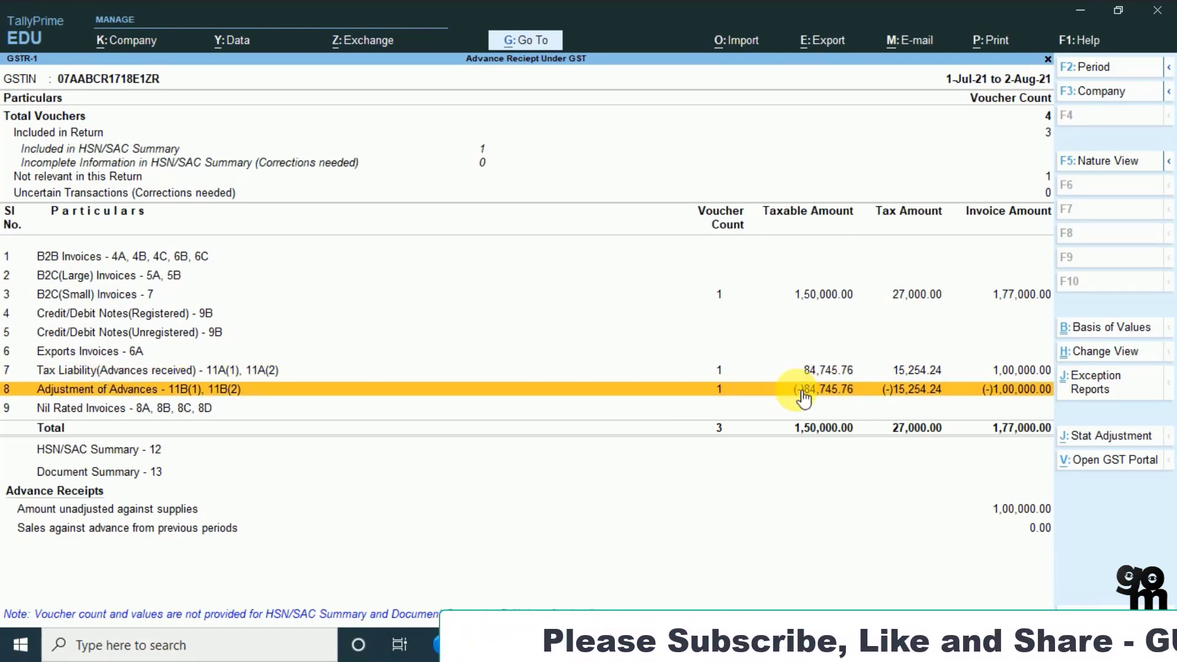
left_click(768, 296)
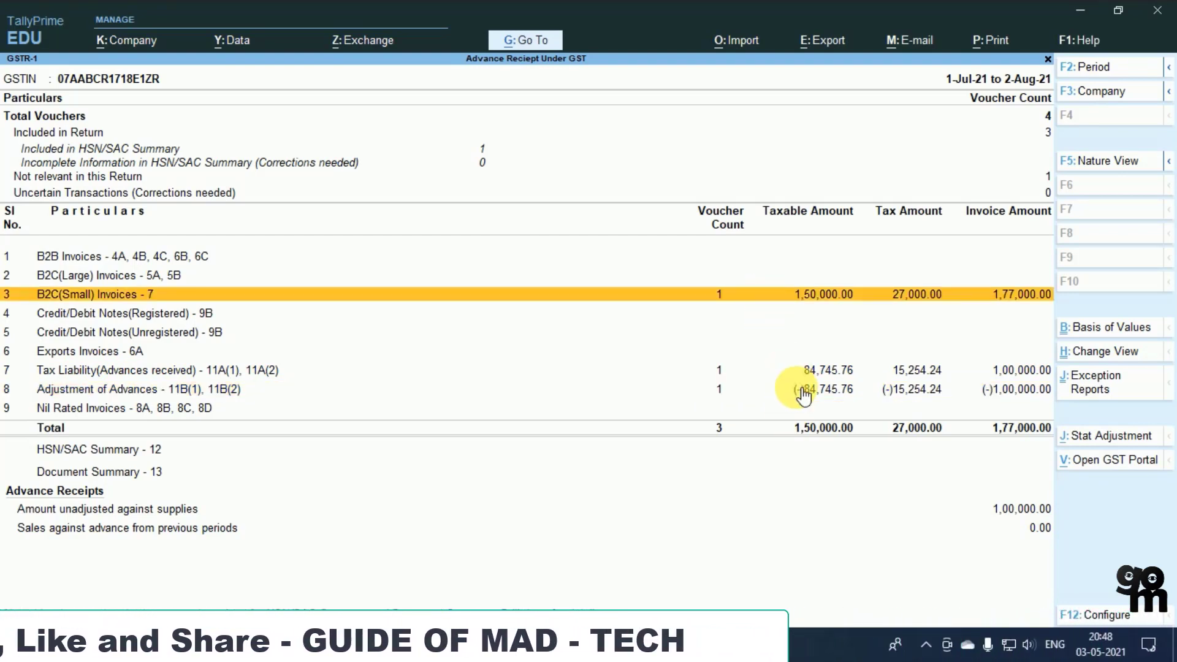
left_click(815, 370)
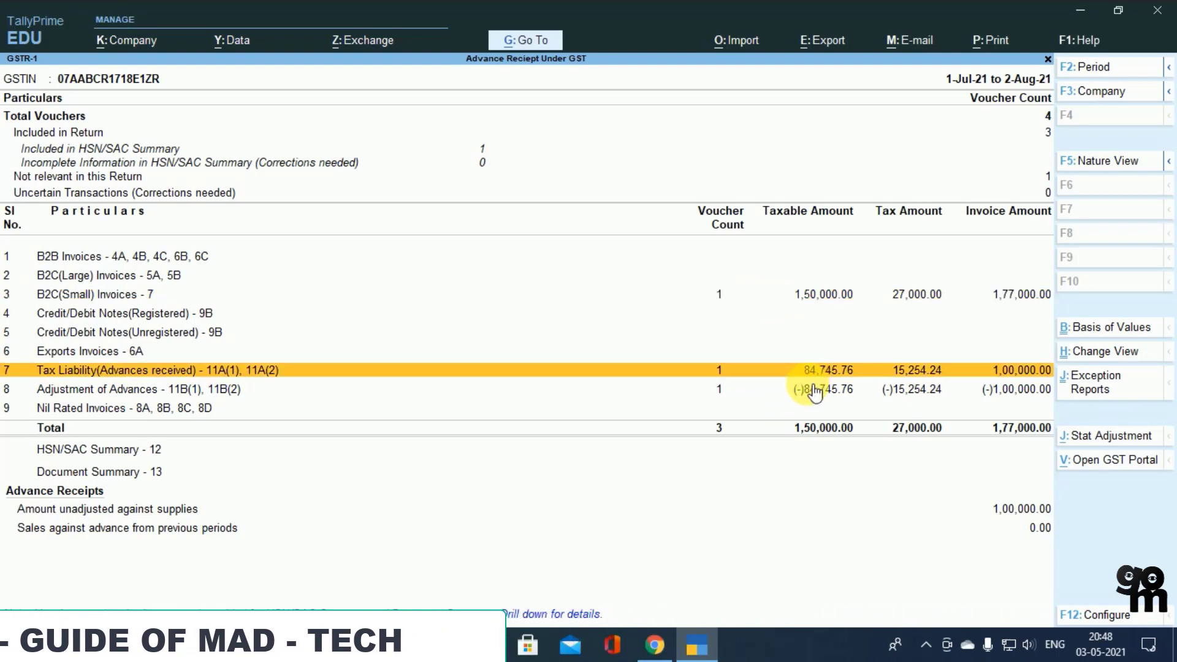
left_click(816, 390)
left_click(800, 299)
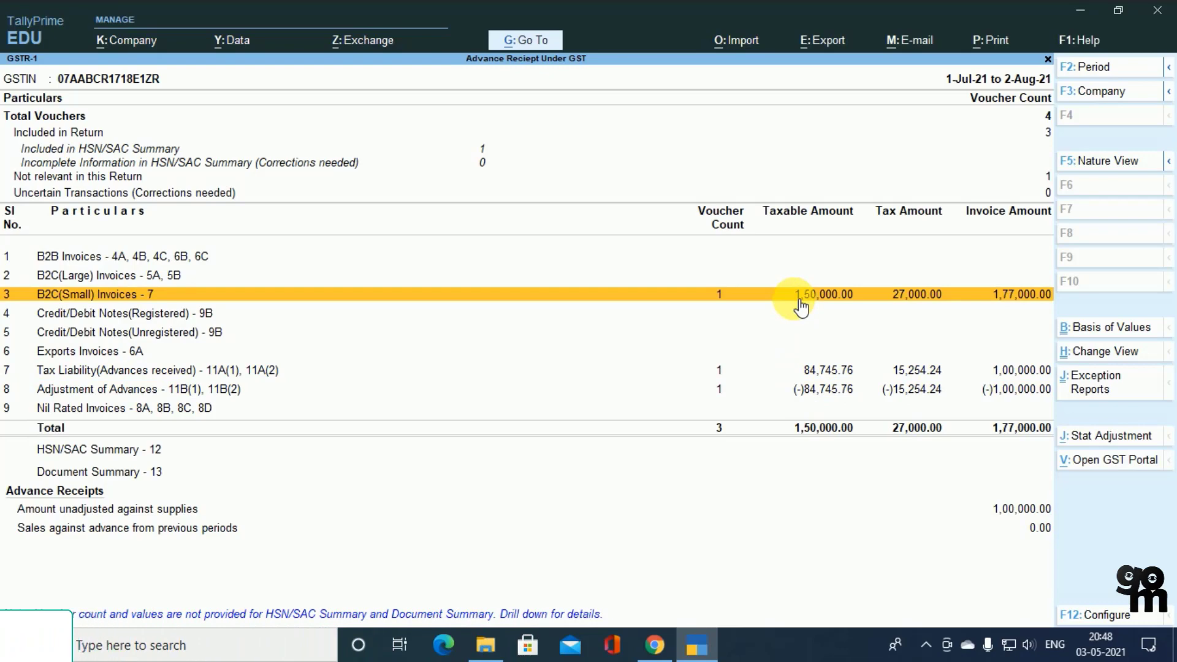
Close GSTR-1 and open the Balance Sheet in detailed view
key("Escape")
key("Down")
key("Down")
key("Down")
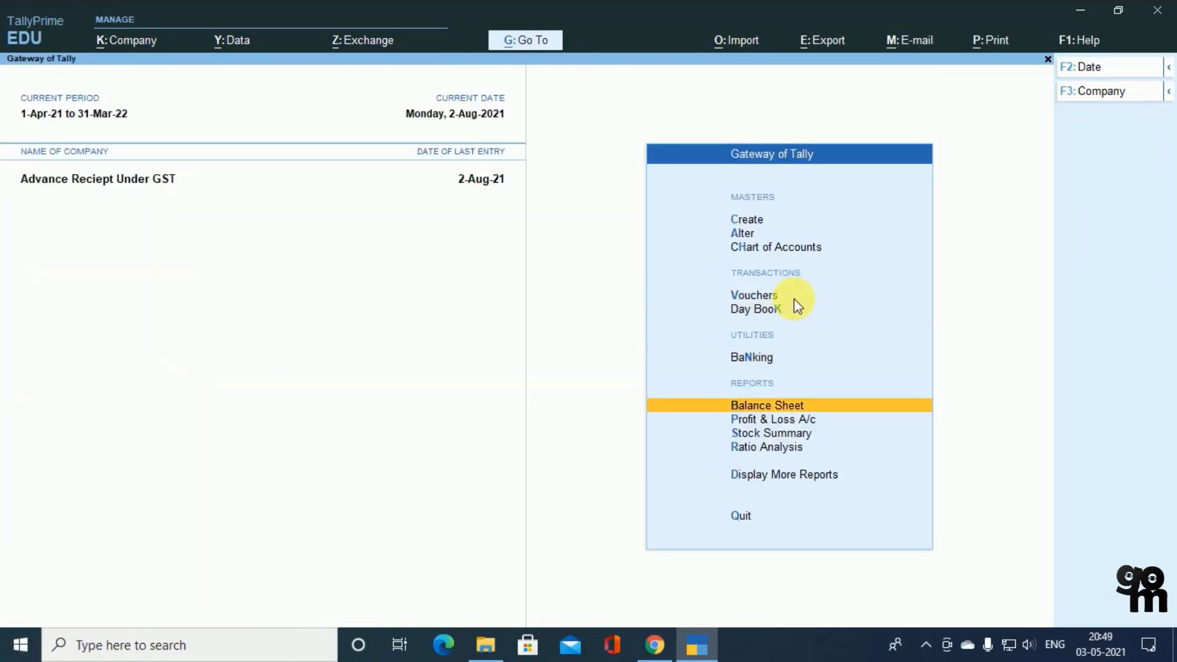
key("Return")
key("alt+F5")
Examine the CGST and SGST closing balances under the Balance Sheet's Duties & Taxes group, then return to the Gateway of Tally
key("Down")
key("Down")
key("Down")
key("Return")
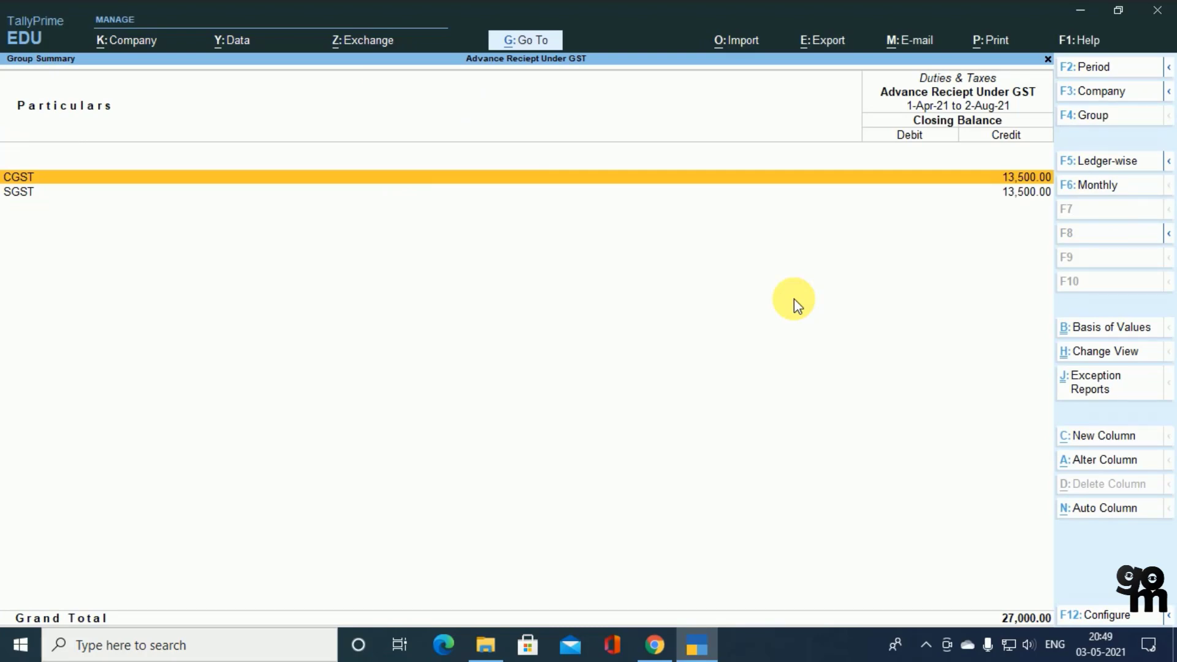
key("Escape")
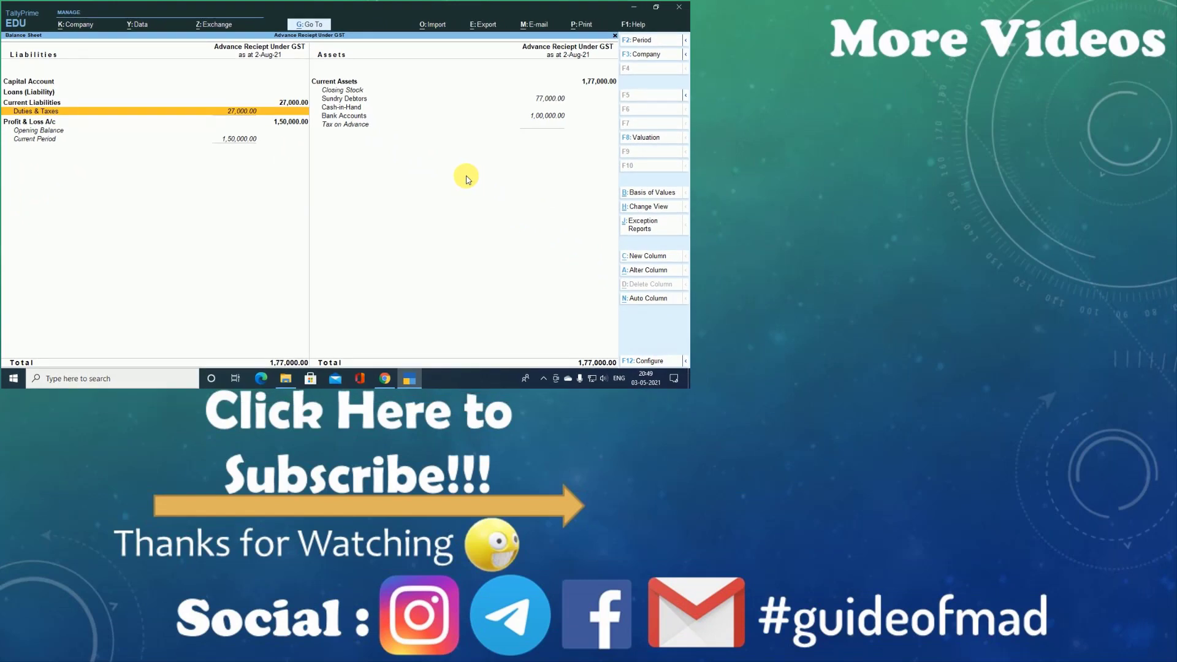
key("Escape")
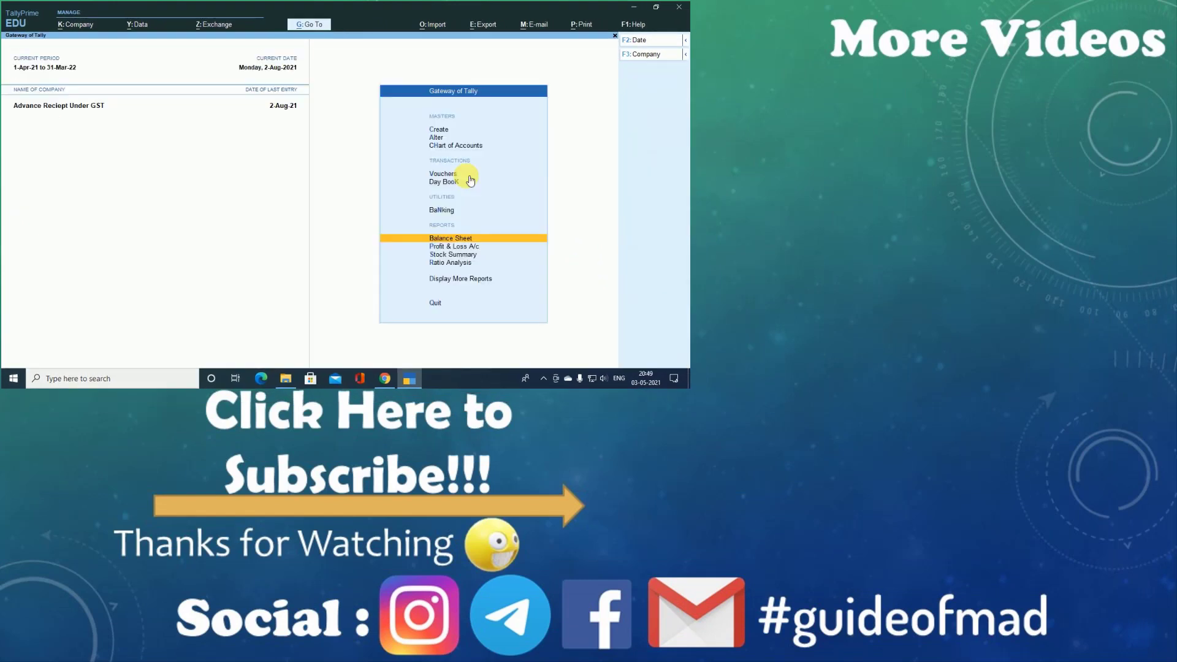